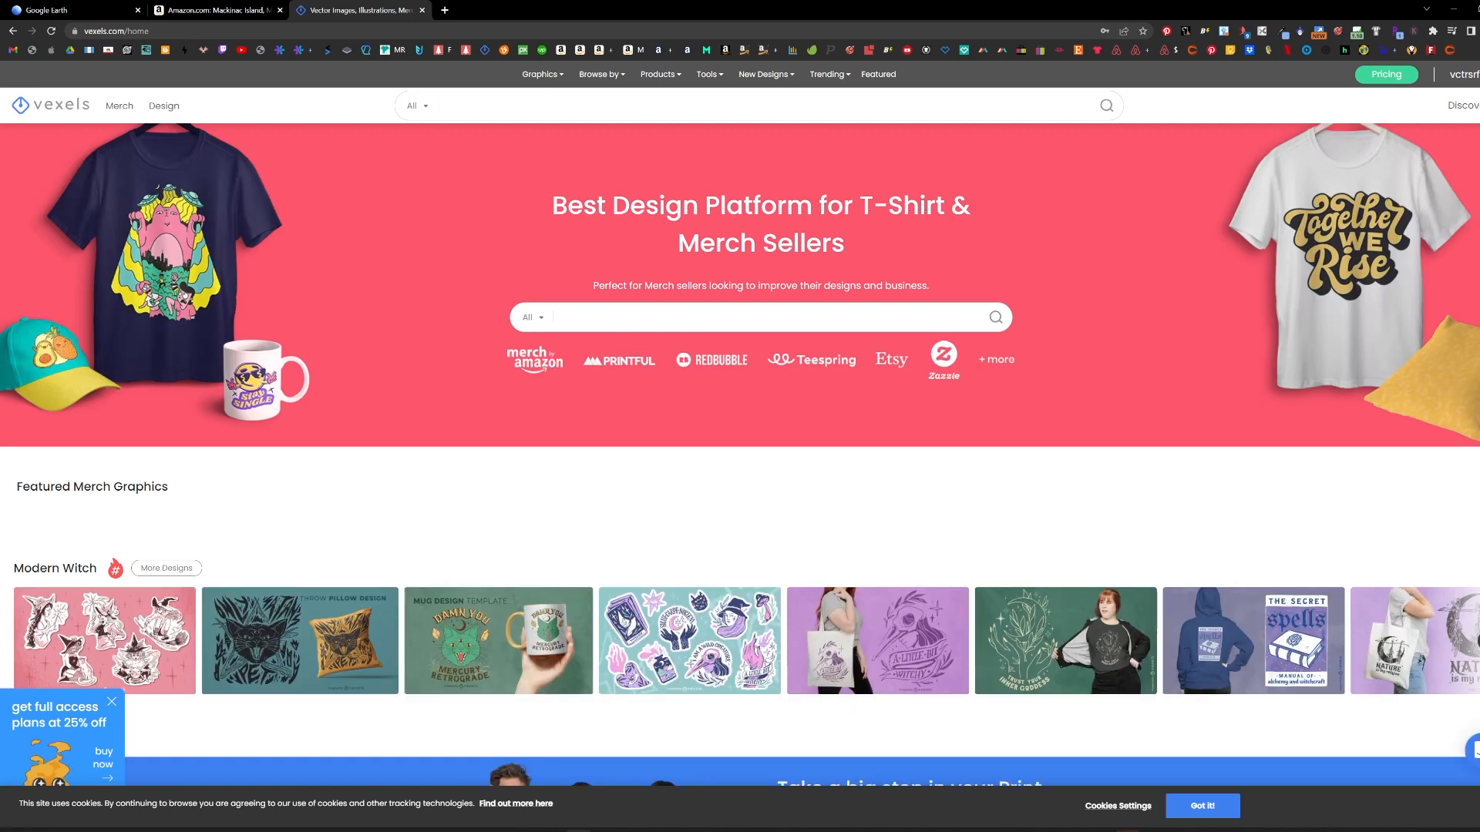
# Search the Vexels design library for 'bridge' graphics.
pyautogui.click(753, 317)
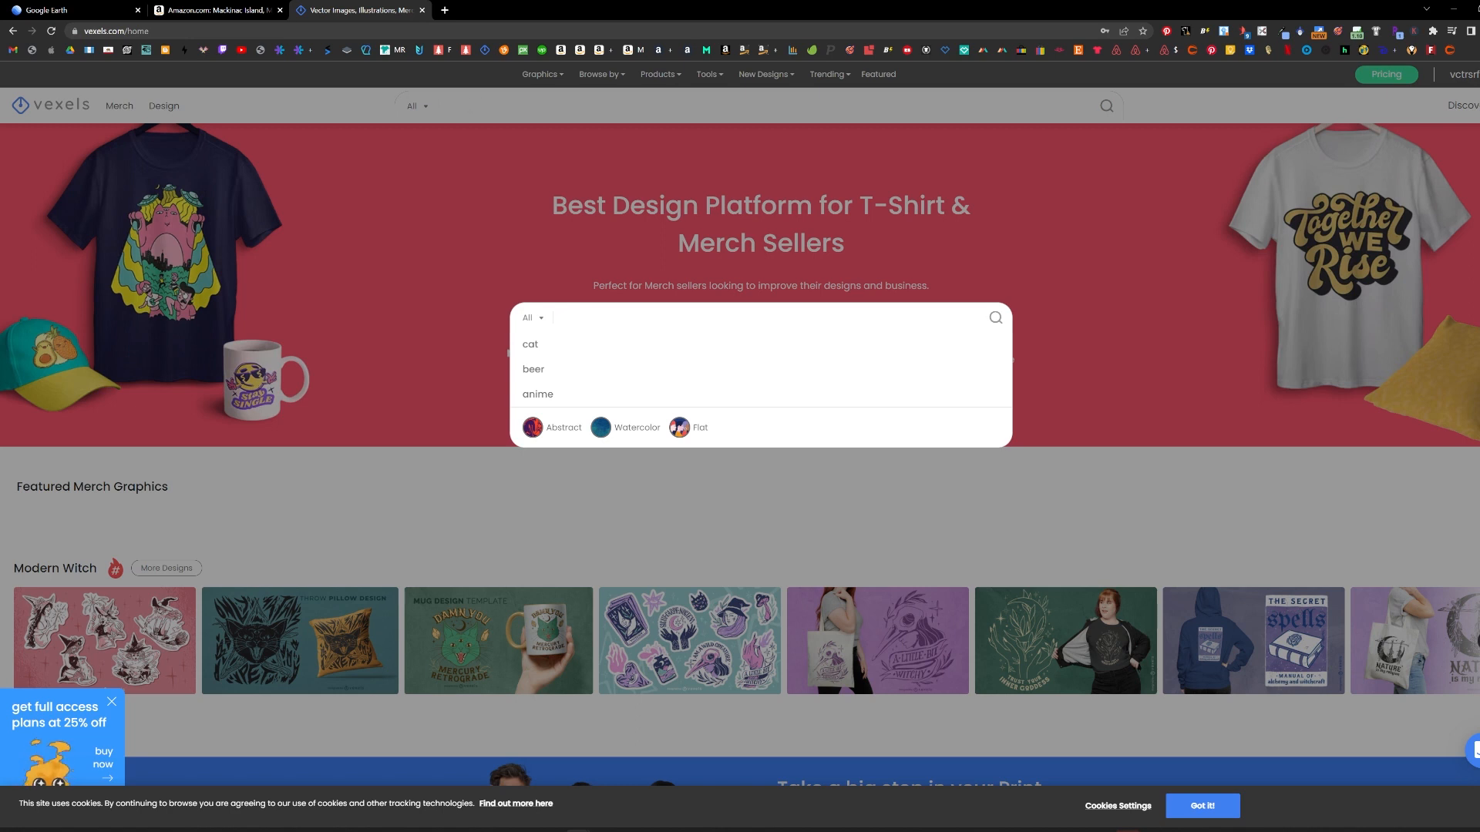
pyautogui.write('bridge')
# Submit the bridge search and open the Mackinac bridge US travel t-shirt design preview.
pyautogui.press('Return')
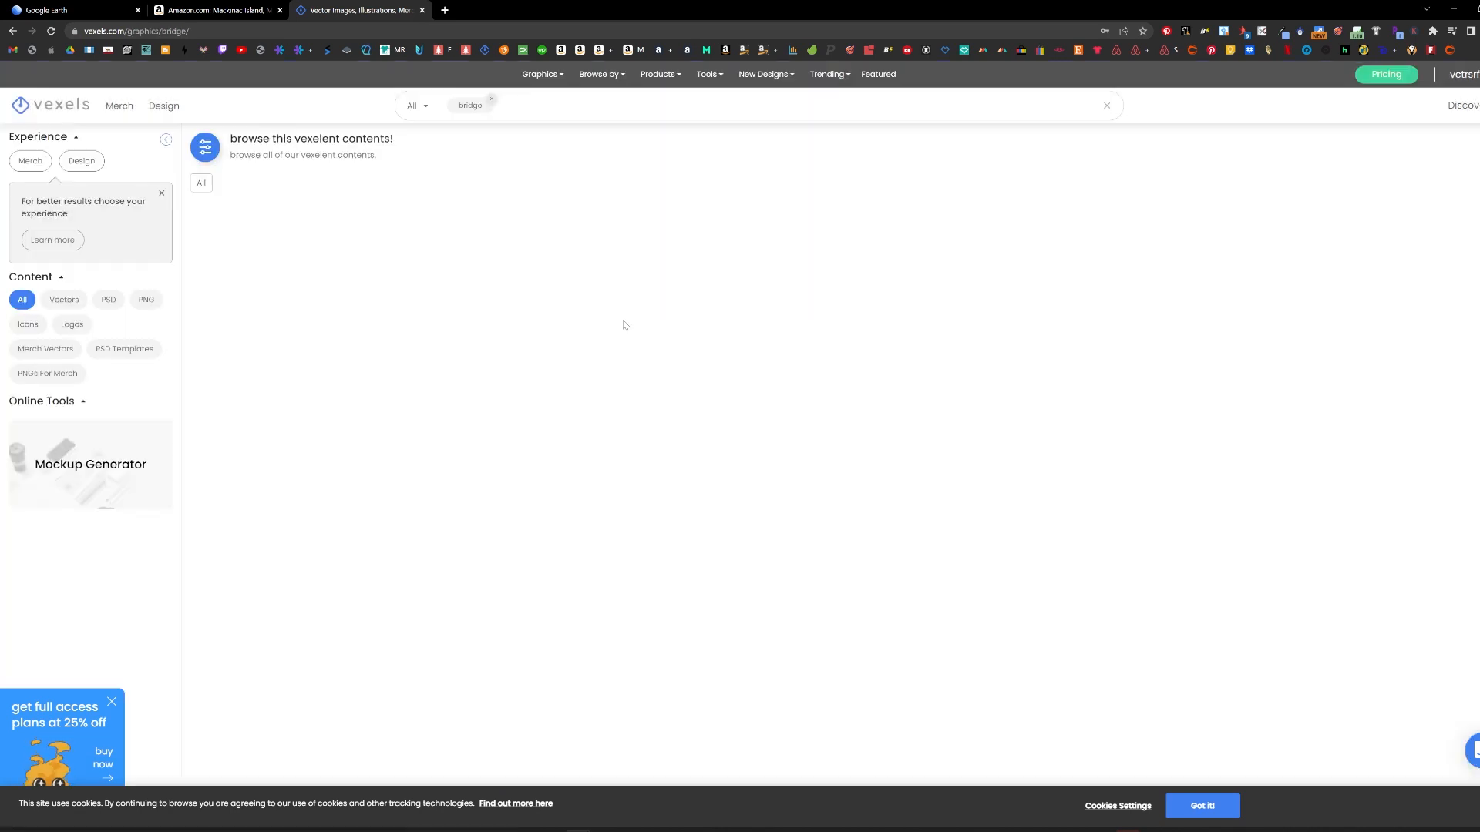
pyautogui.scroll(-1, 536, 332)
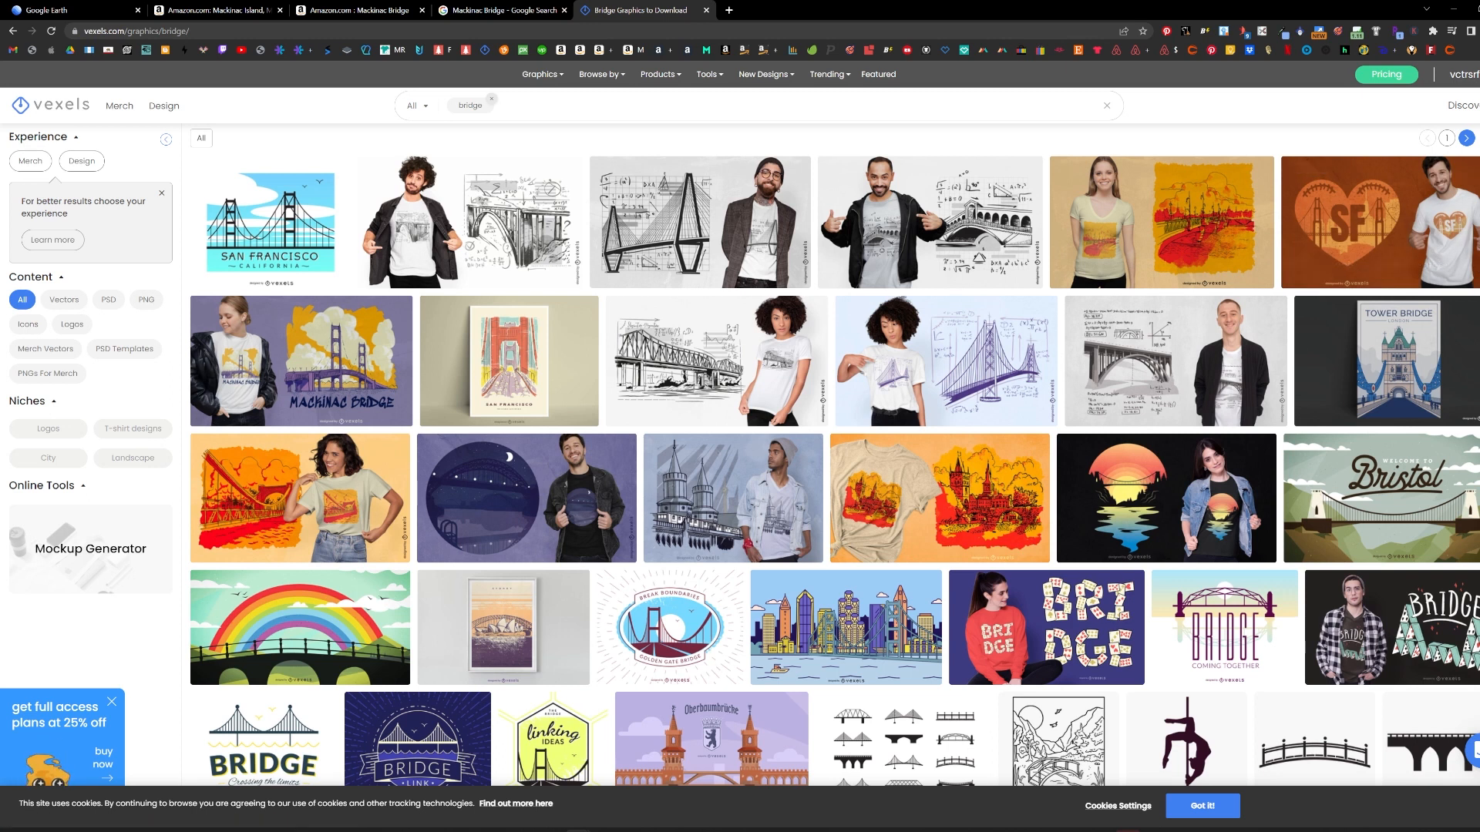
pyautogui.scroll(-1, 846, 440)
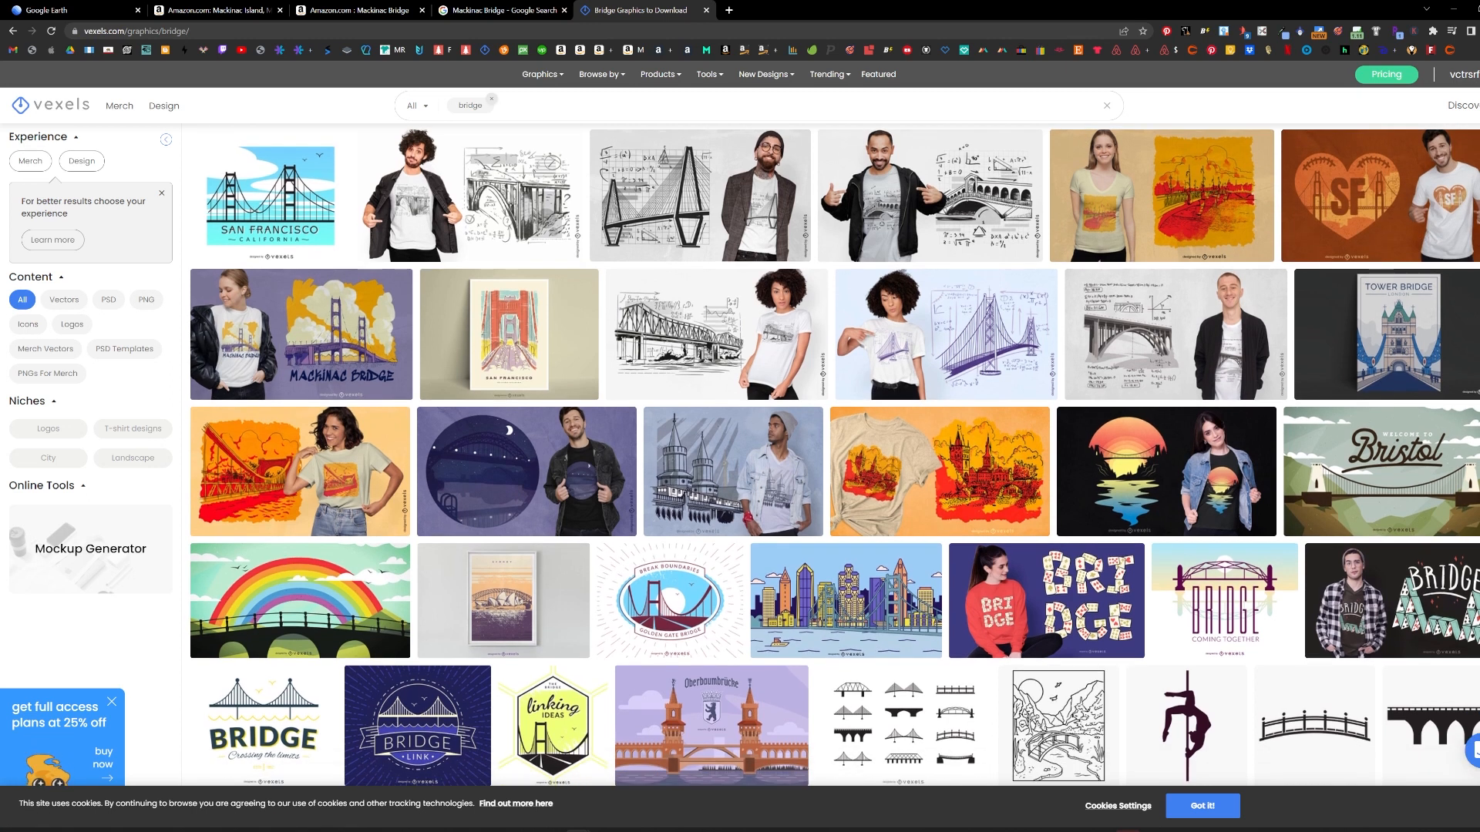
pyautogui.click(362, 383)
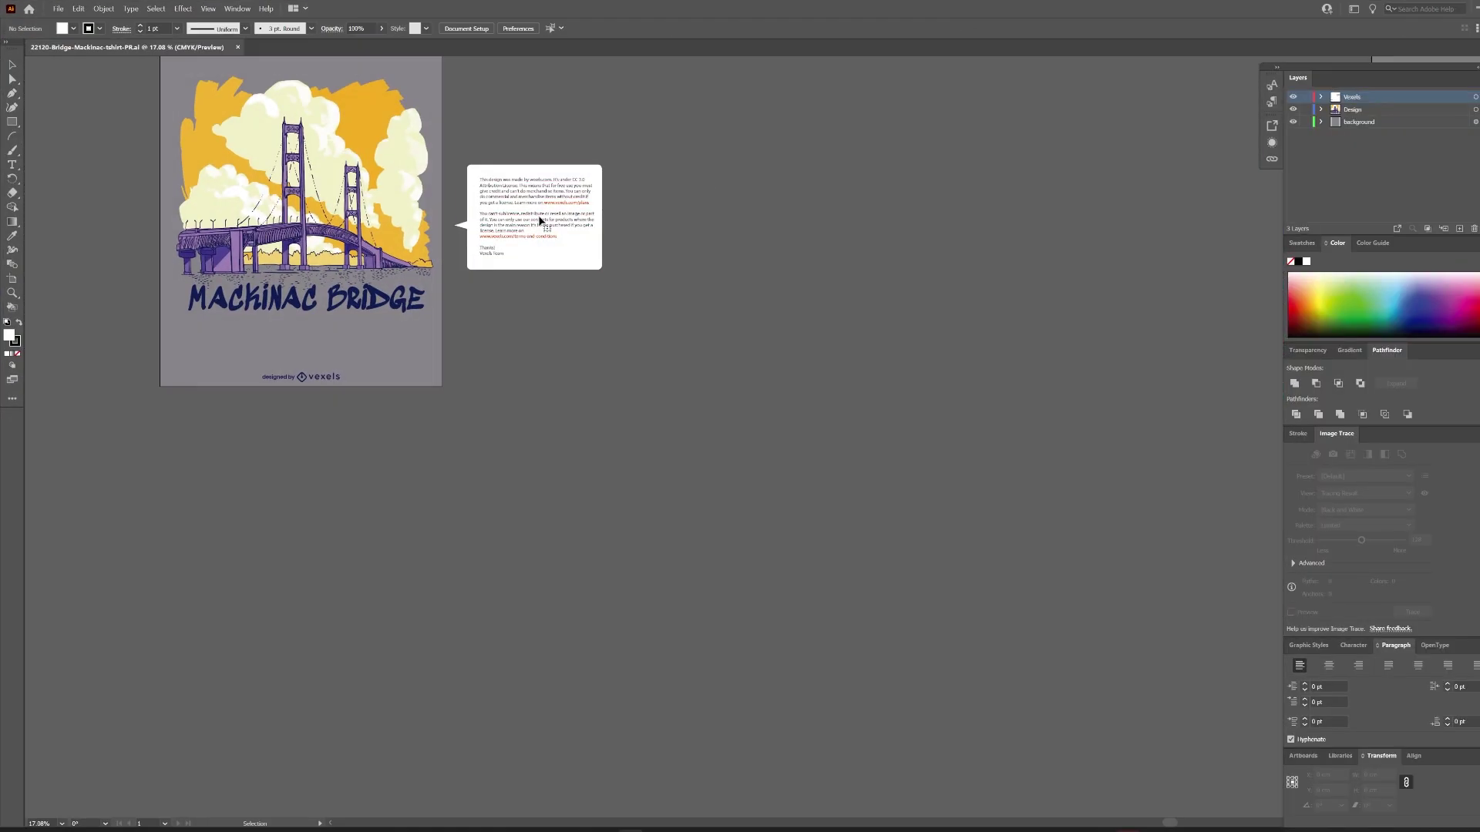
# Delete the grey background and watermark from the Mackinac bridge design.
pyautogui.press('Delete')
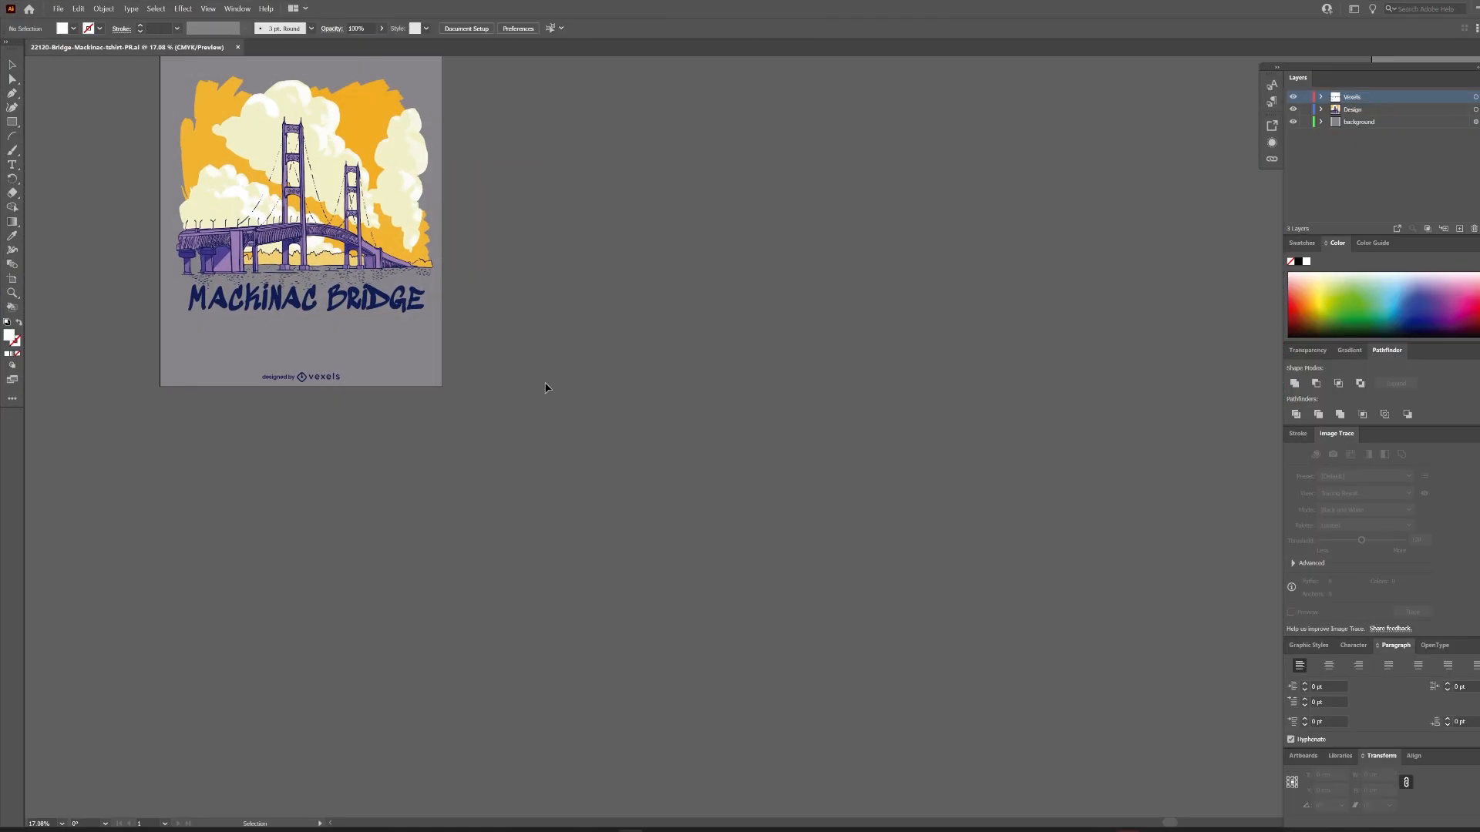
pyautogui.click(308, 220)
pyautogui.hotkey('ctrl', '0')
pyautogui.hotkey('ctrl', '=')
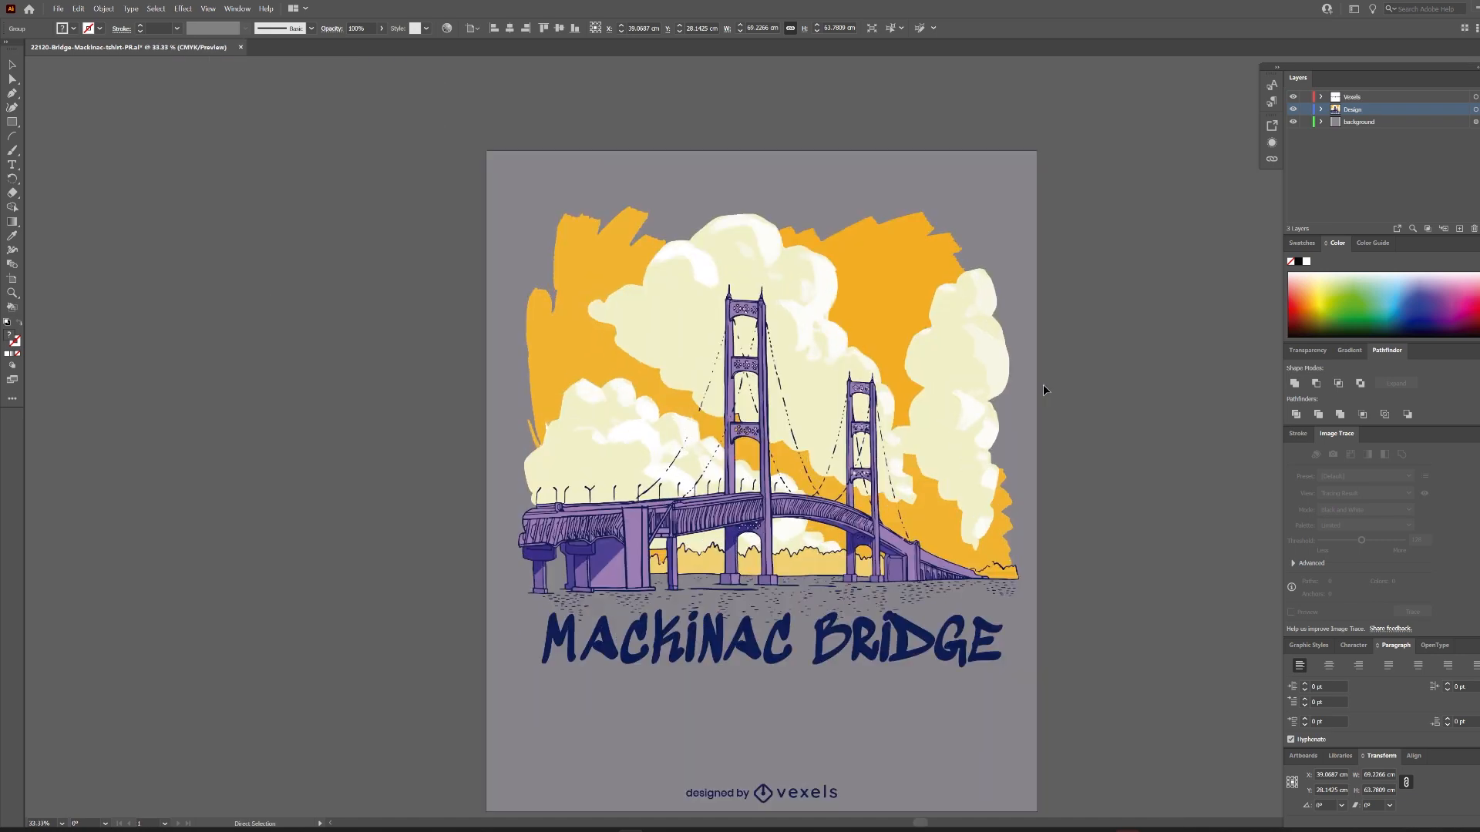
pyautogui.scroll(-1, 1065, 507)
pyautogui.hscroll(2, 933, 709)
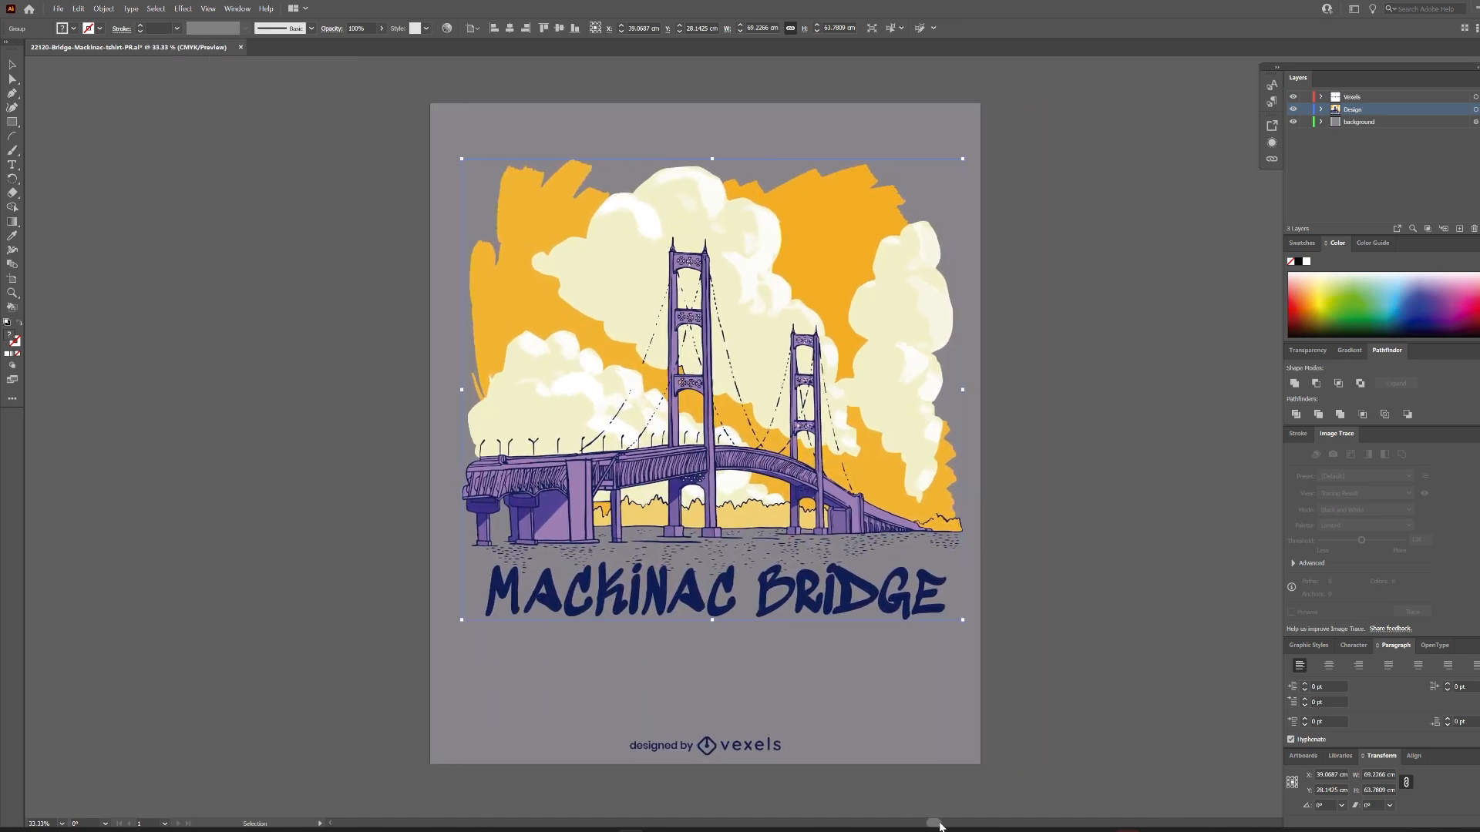
pyautogui.hscroll(-2, 933, 710)
pyautogui.scroll(2, 934, 708)
pyautogui.click(933, 708)
pyautogui.click(789, 792)
pyautogui.press('Delete')
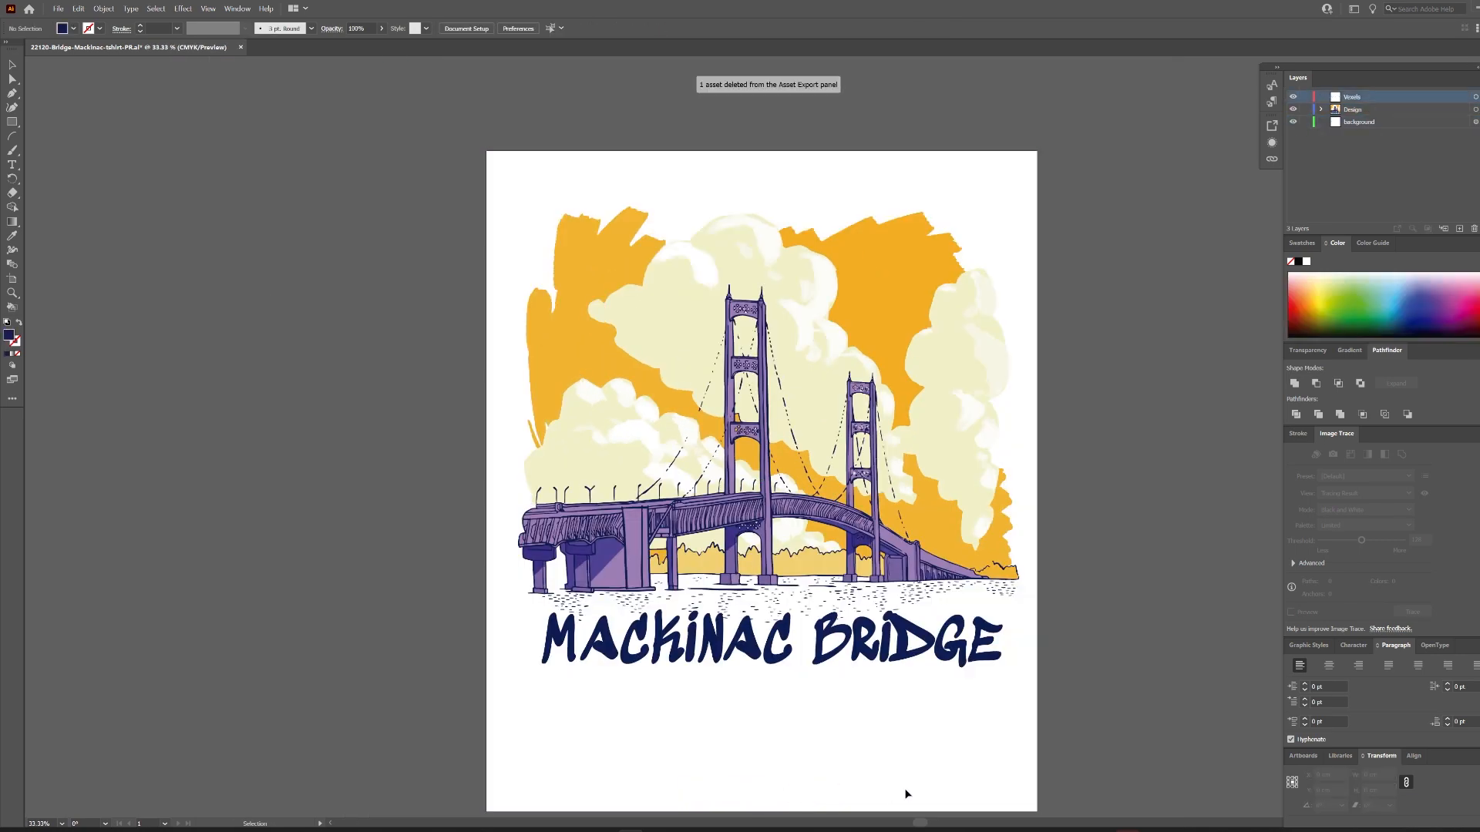
# Ungroup the design, move the MACKINAC BRIDGE text off the artboard and raise the bridge illustration.
pyautogui.click(752, 521)
pyautogui.rightClick(752, 433)
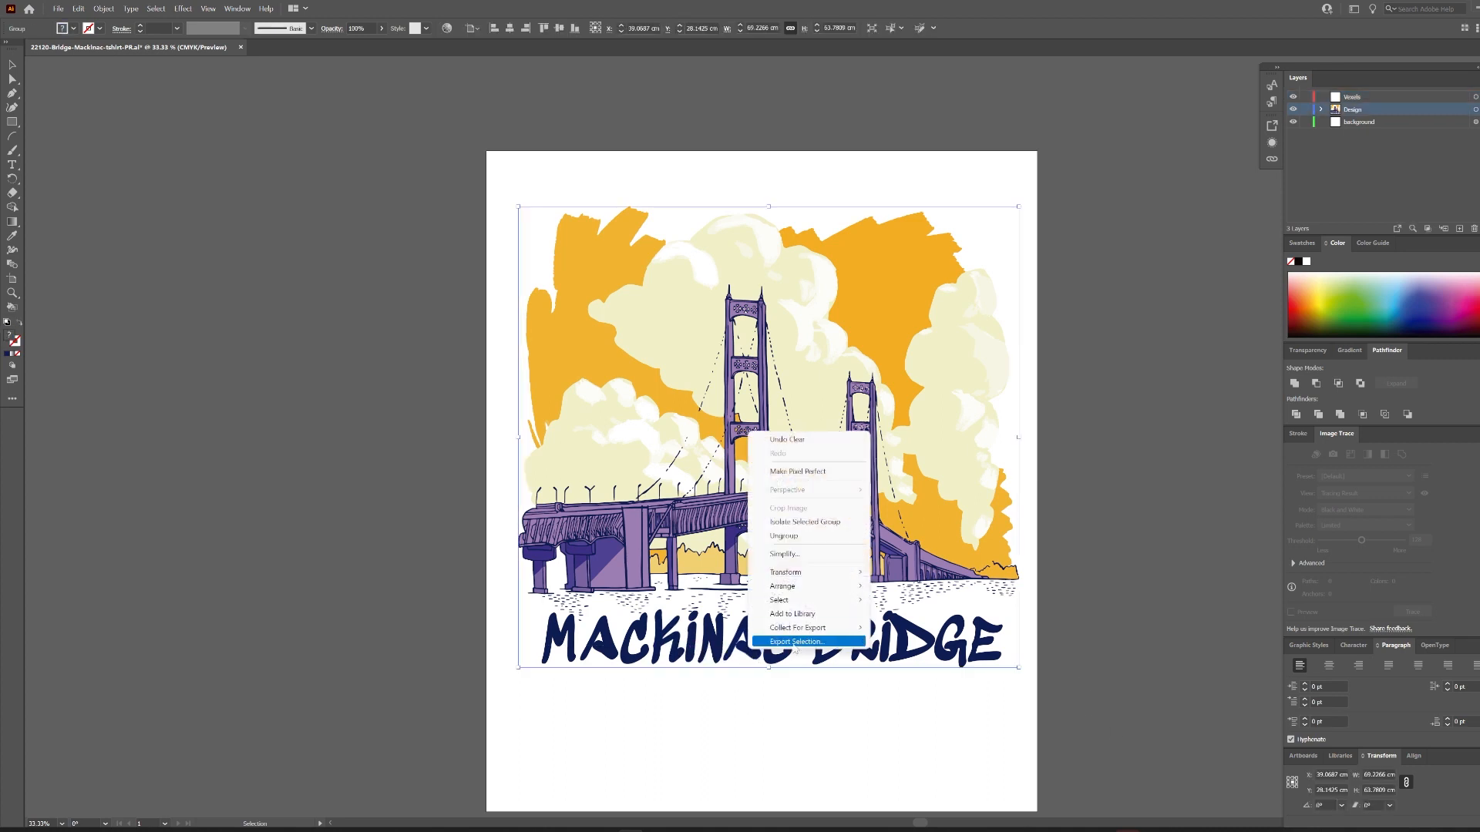
pyautogui.press('Escape')
pyautogui.moveTo(983, 647); pyautogui.dragTo(422, 583)
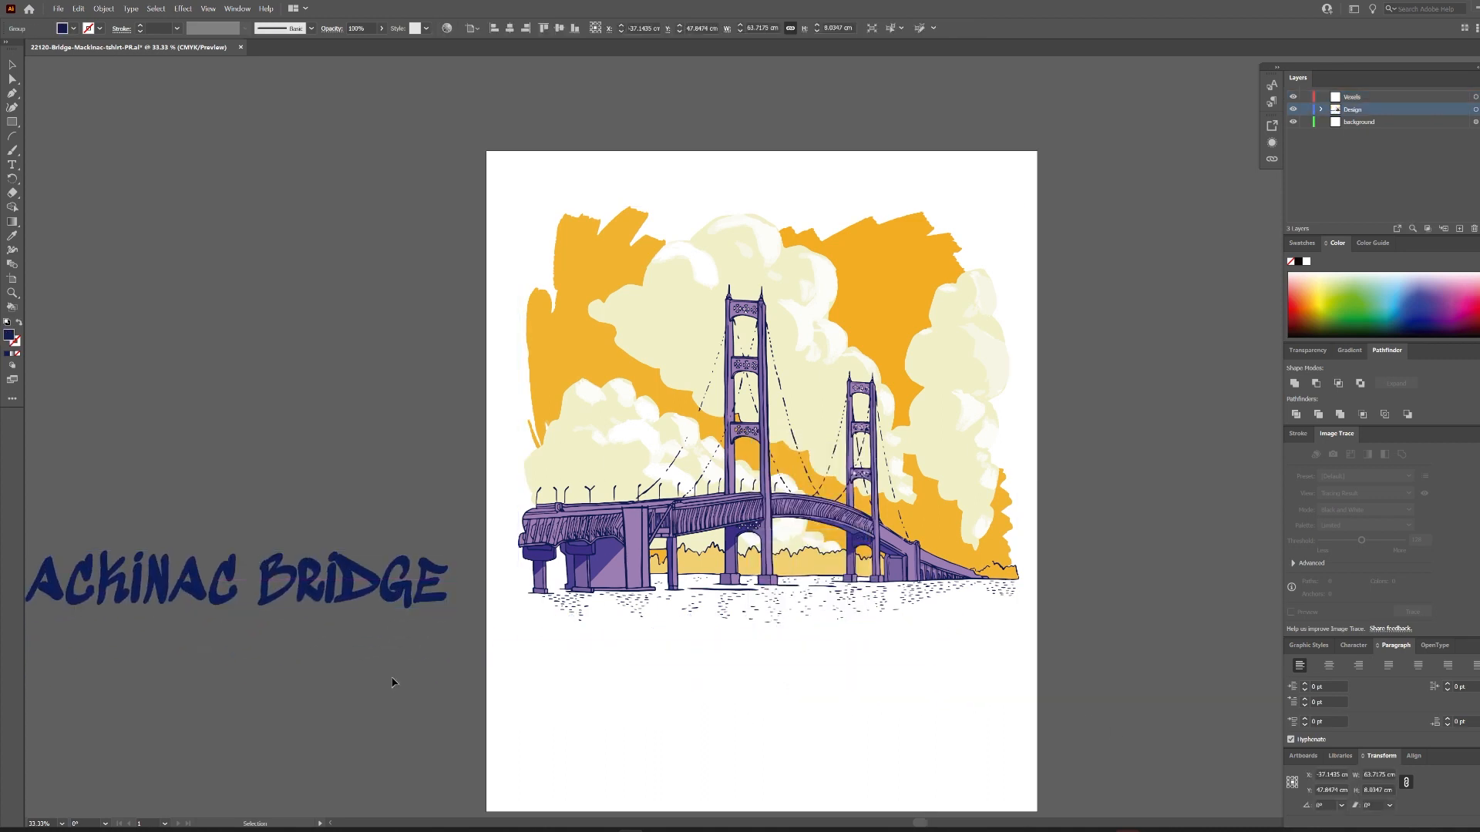
pyautogui.click(955, 386)
pyautogui.moveTo(956, 386); pyautogui.dragTo(955, 343)
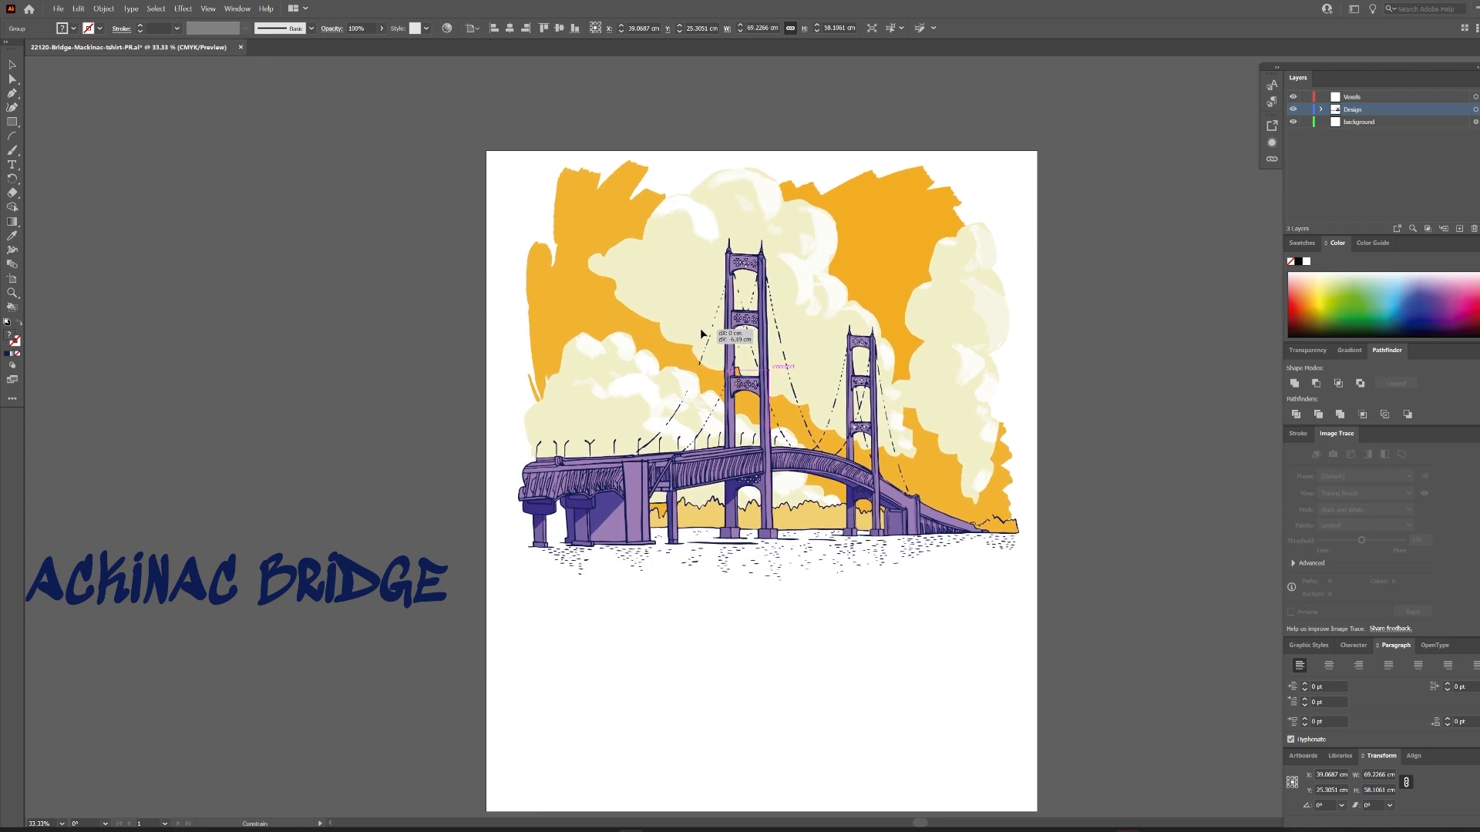
pyautogui.click(1119, 378)
pyautogui.hotkey('alt', 'Tab')
pyautogui.scroll(-1, 740, 463)
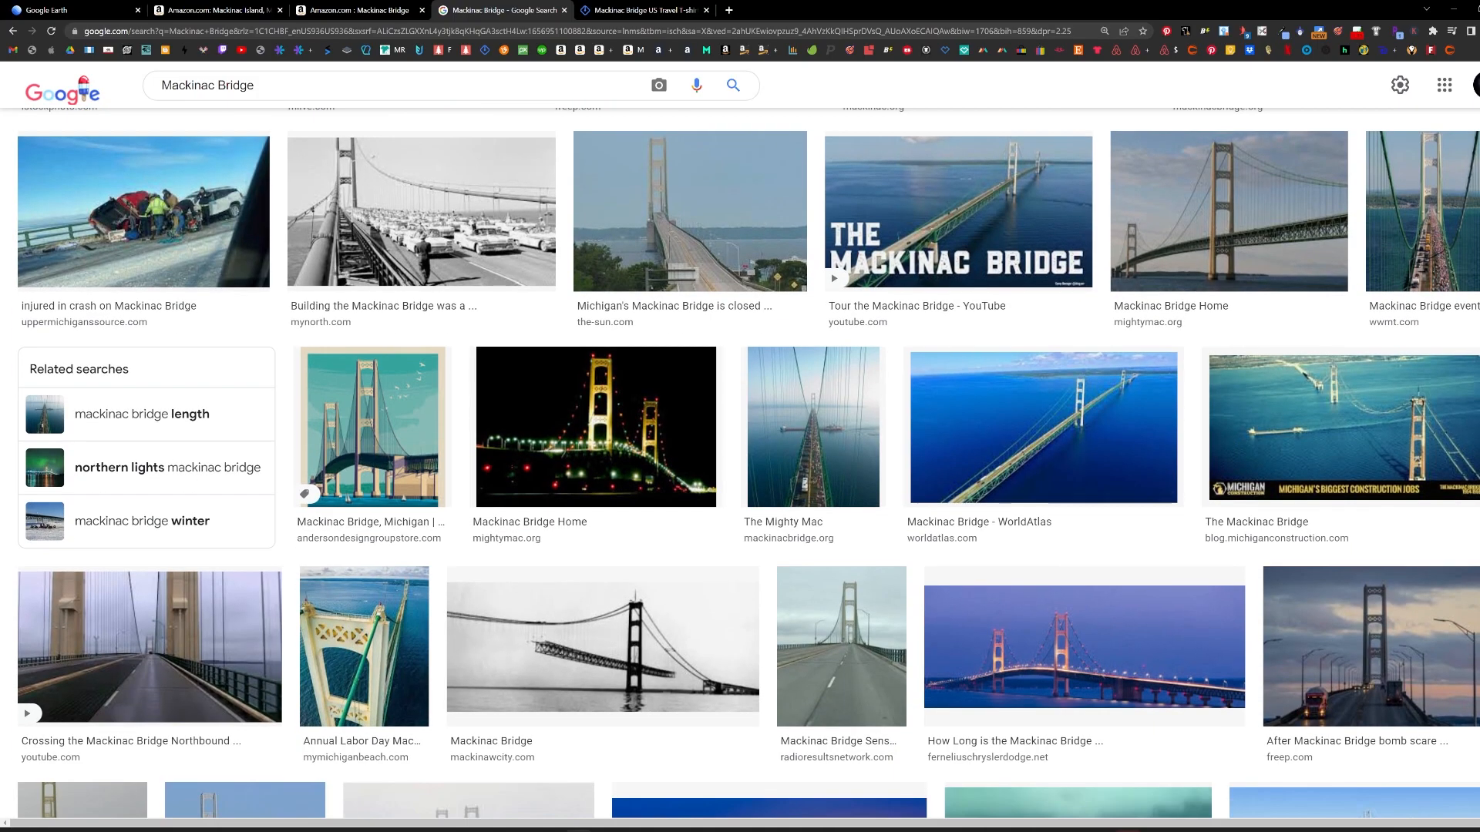
pyautogui.scroll(-3, 740, 462)
# Sample the green cable colour from the Mackinac Bridge Walk photo with the Eye Dropper extension.
pyautogui.click(364, 647)
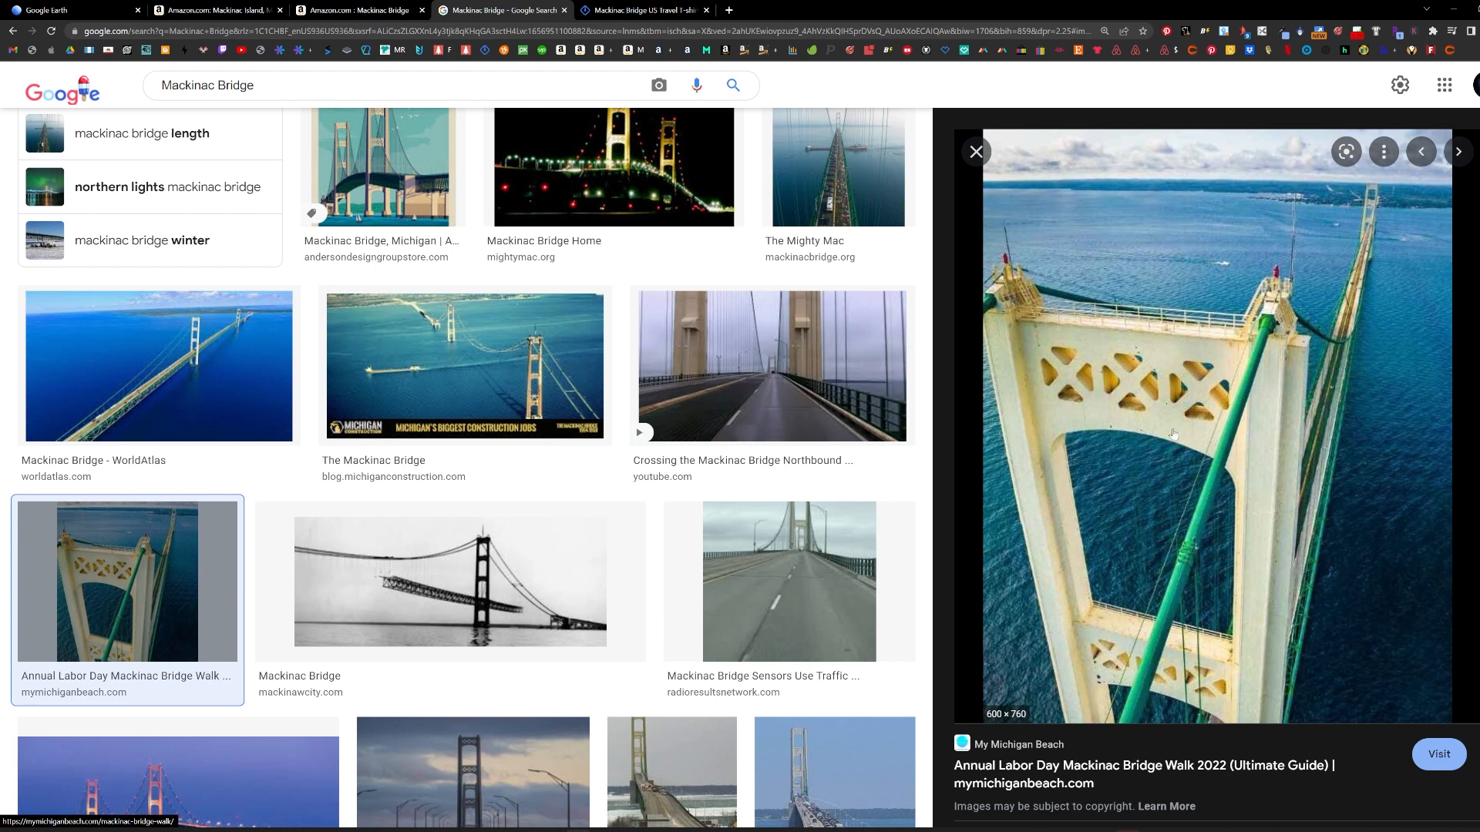
pyautogui.click(1283, 33)
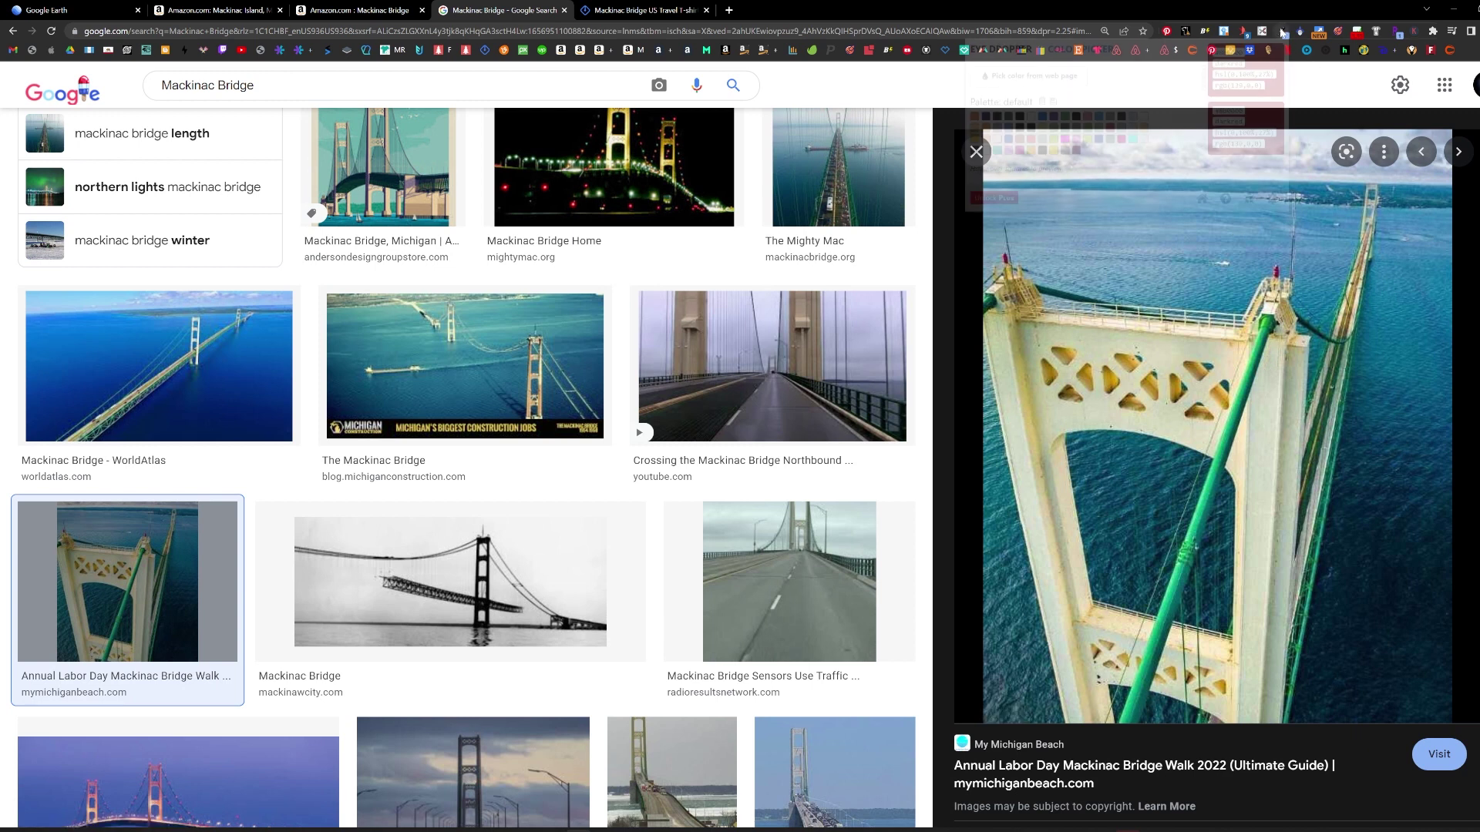
pyautogui.click(1033, 78)
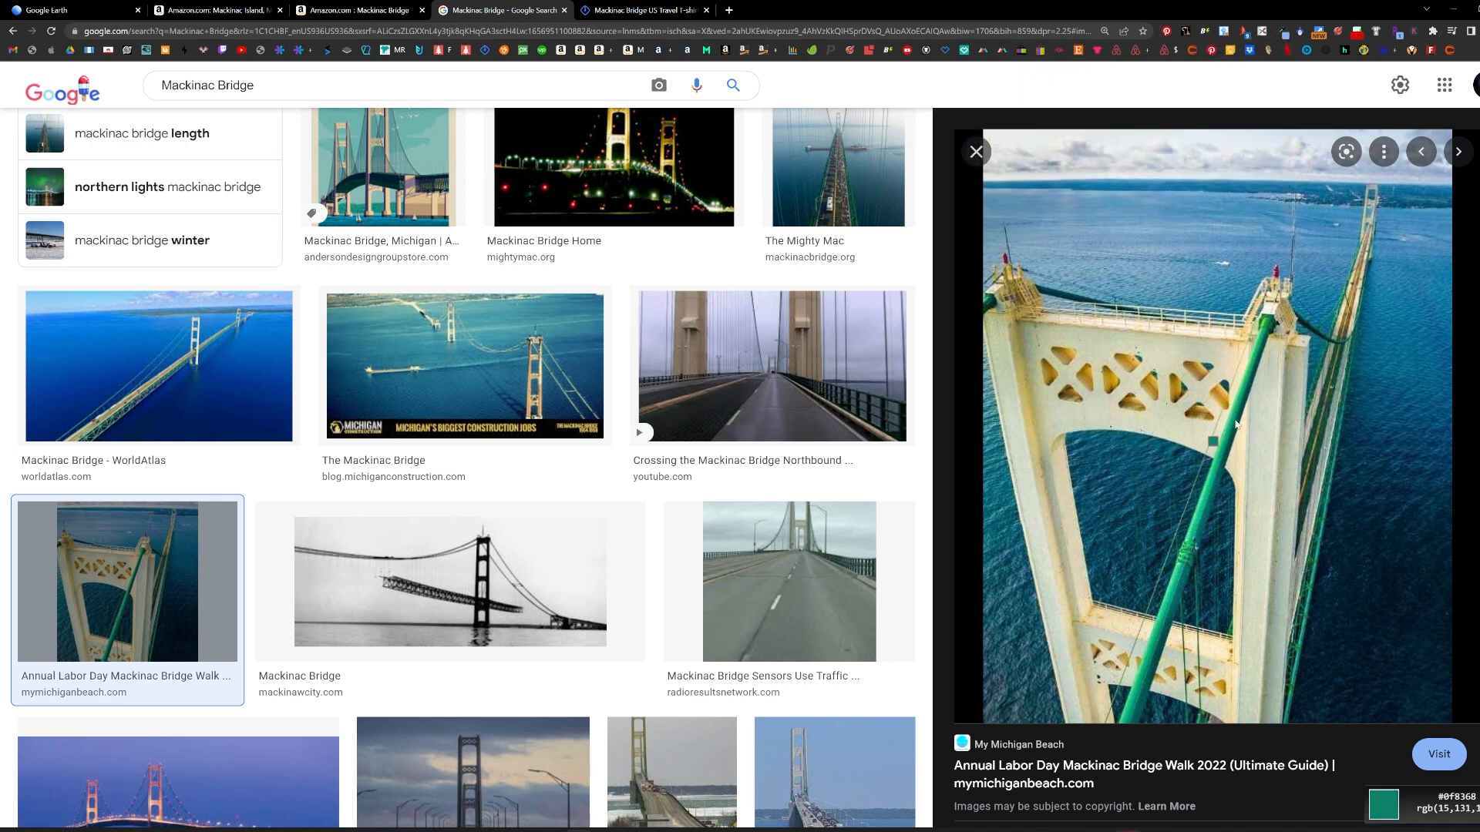
pyautogui.click(1209, 449)
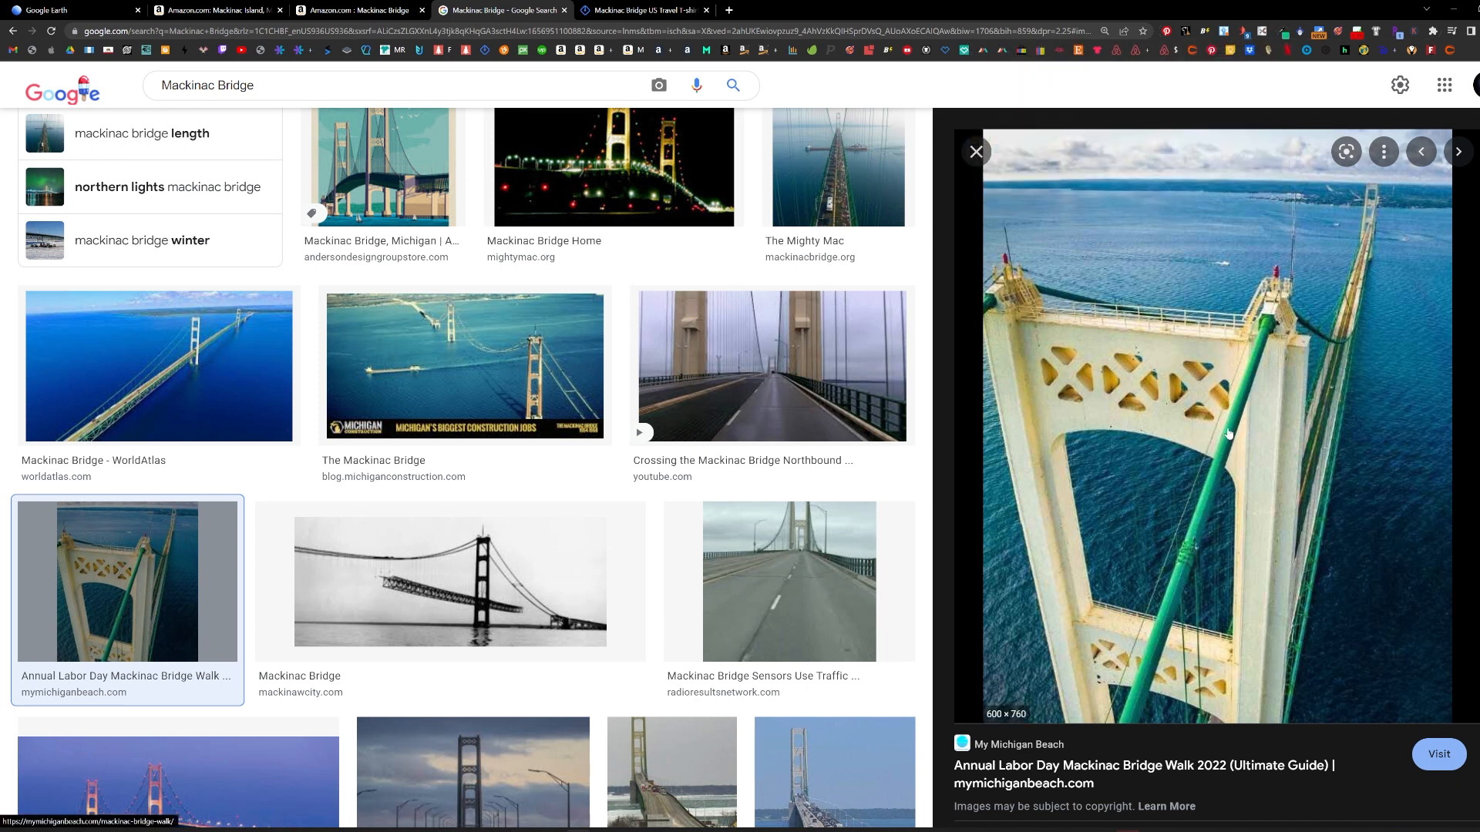
pyautogui.click(1284, 33)
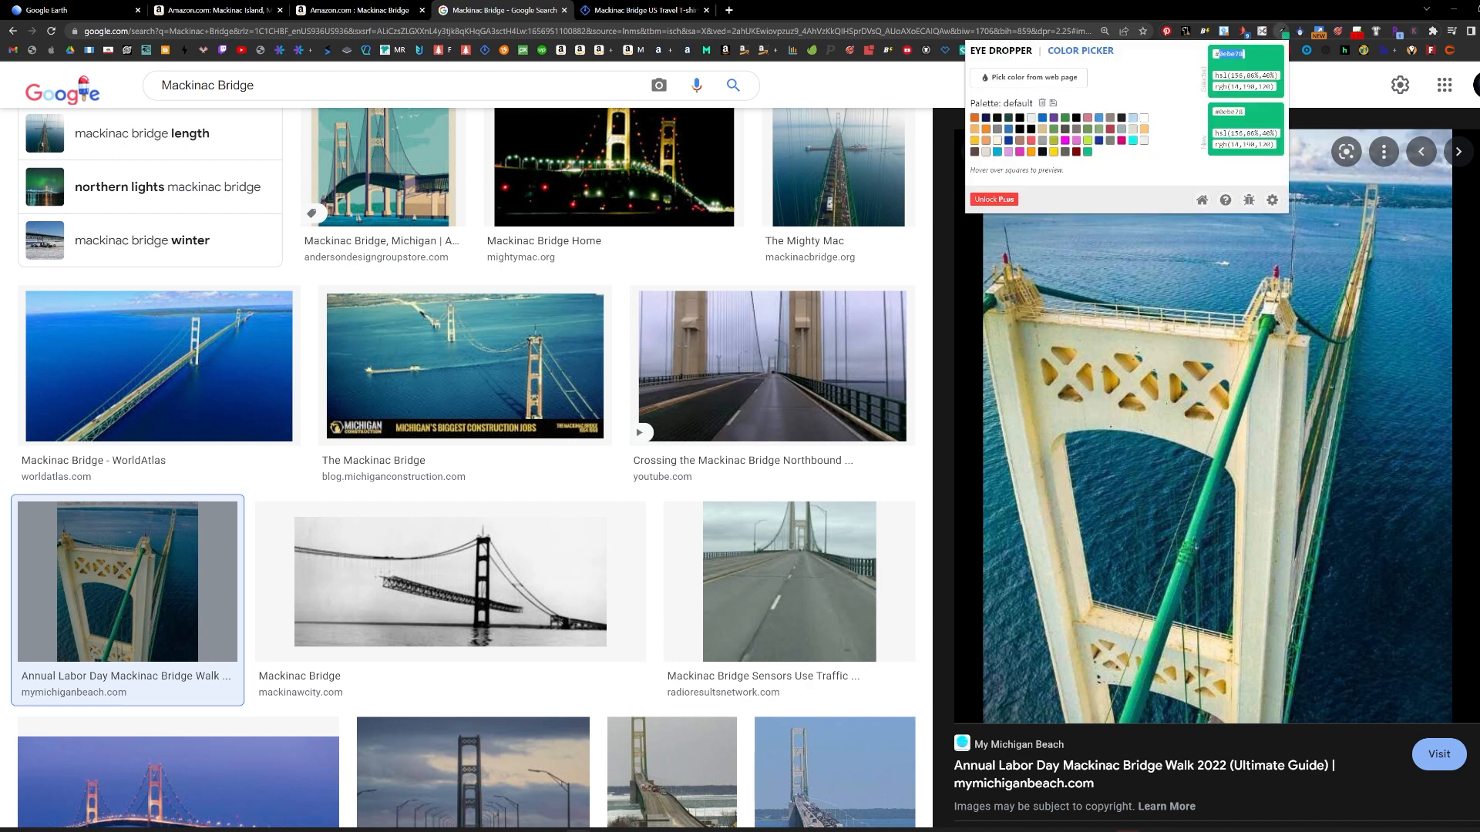
# Recolour a purple bridge piece with the sampled green hex via the fill Color Picker.
pyautogui.hotkey('alt', 'Tab')
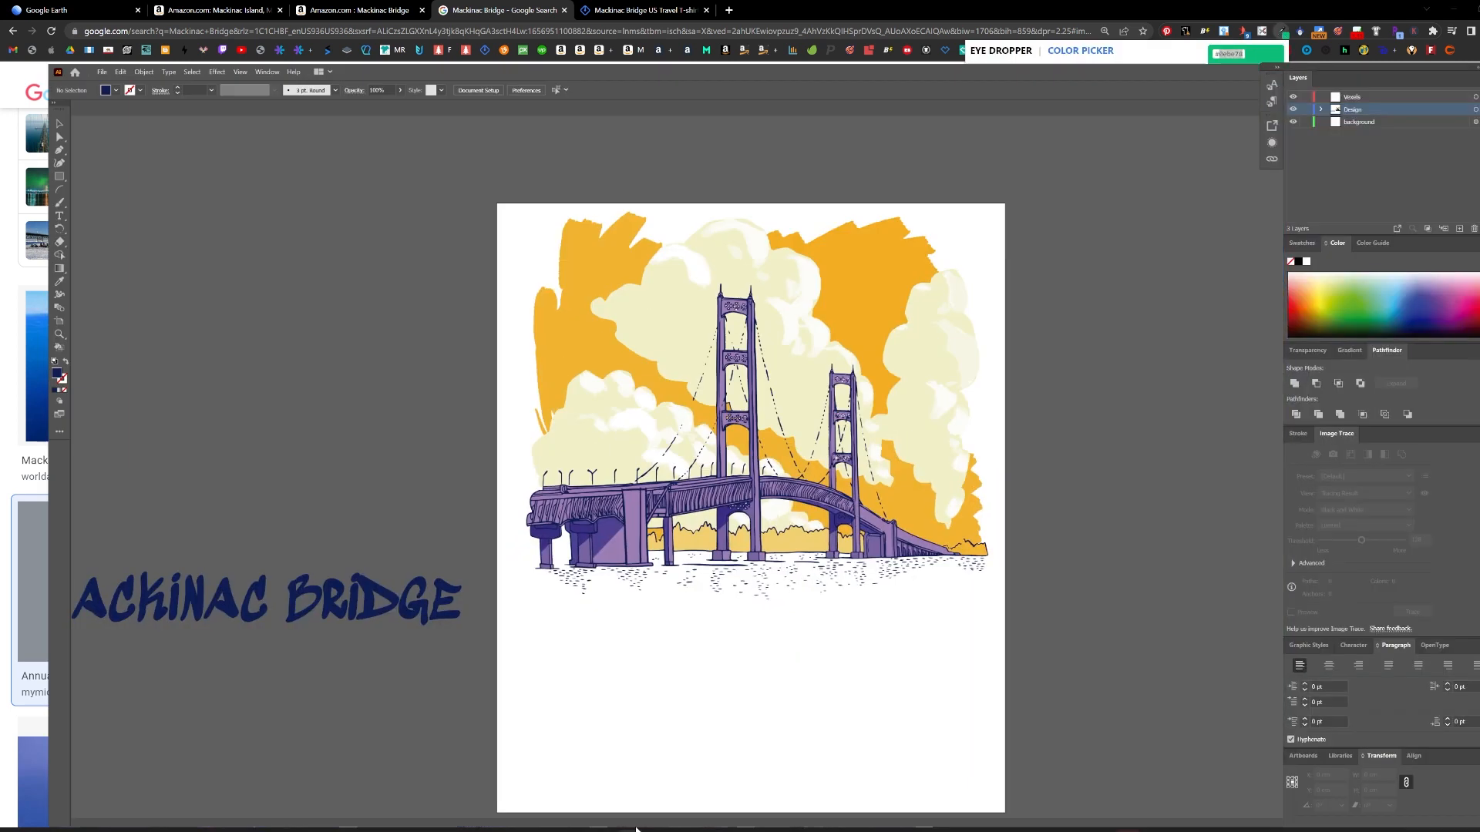
pyautogui.click(609, 503)
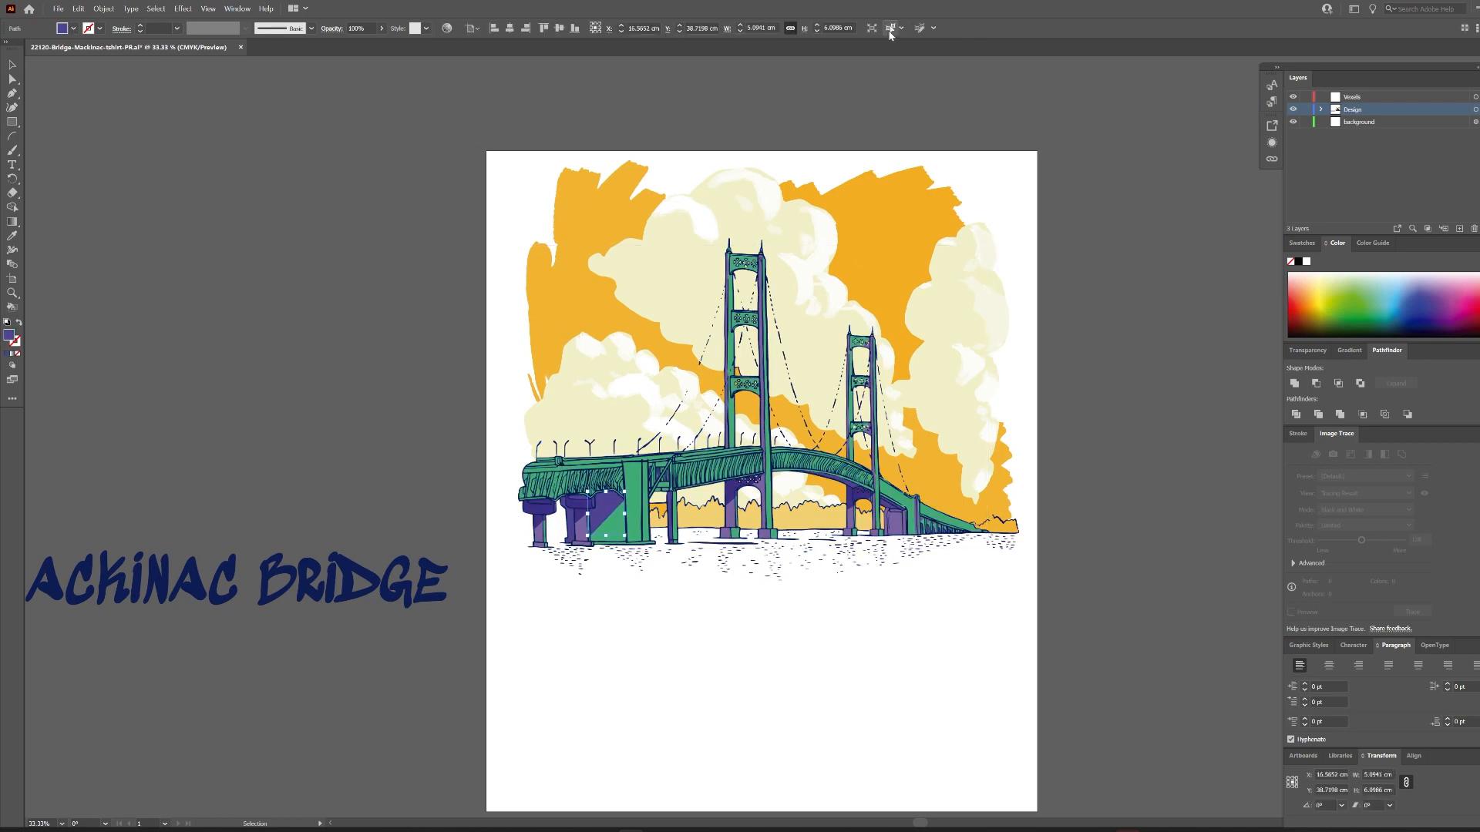
pyautogui.doubleClick(14, 340)
pyautogui.write('0ebe78')
pyautogui.click(545, 451)
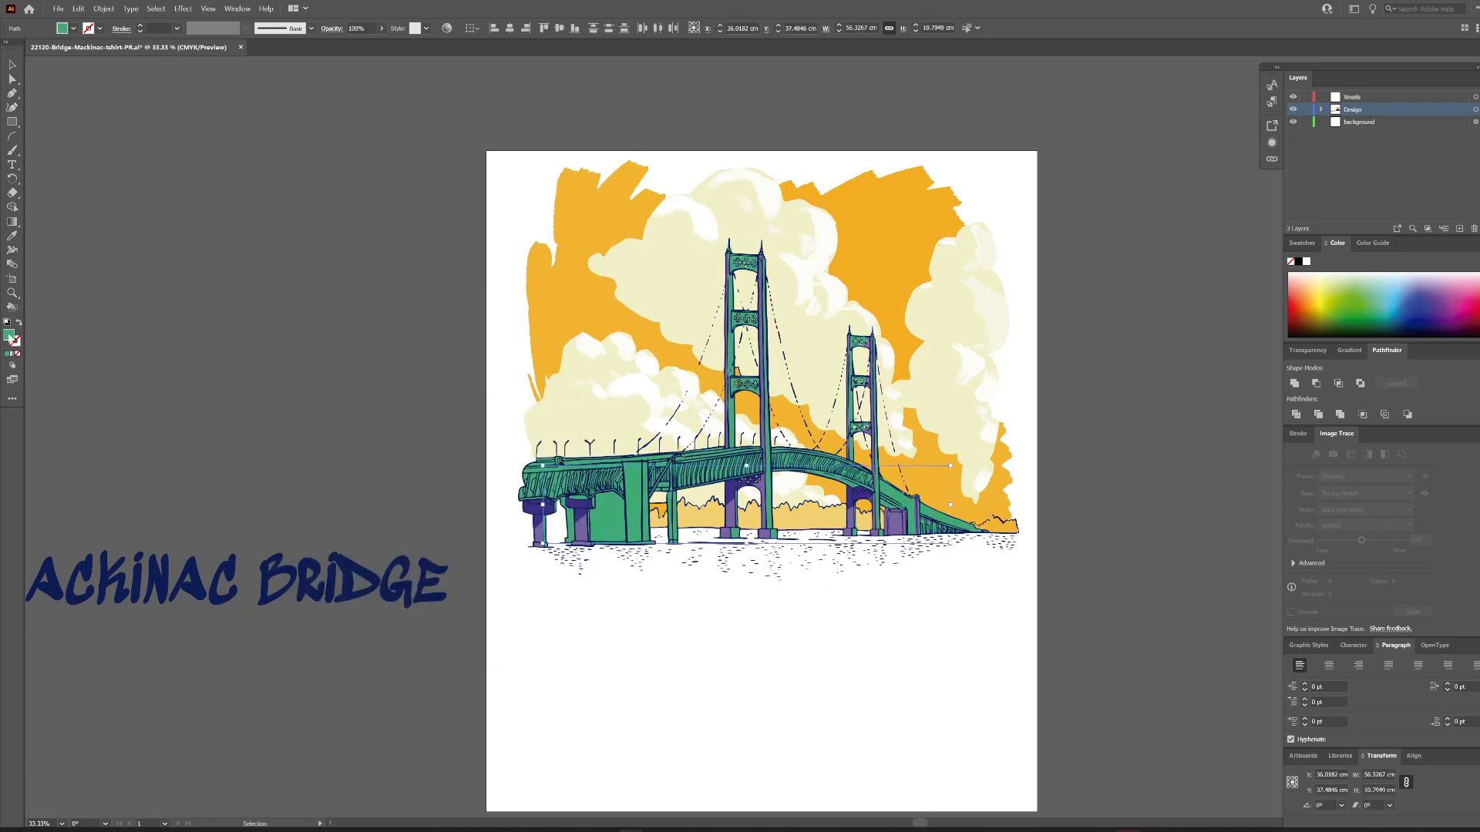
pyautogui.doubleClick(15, 341)
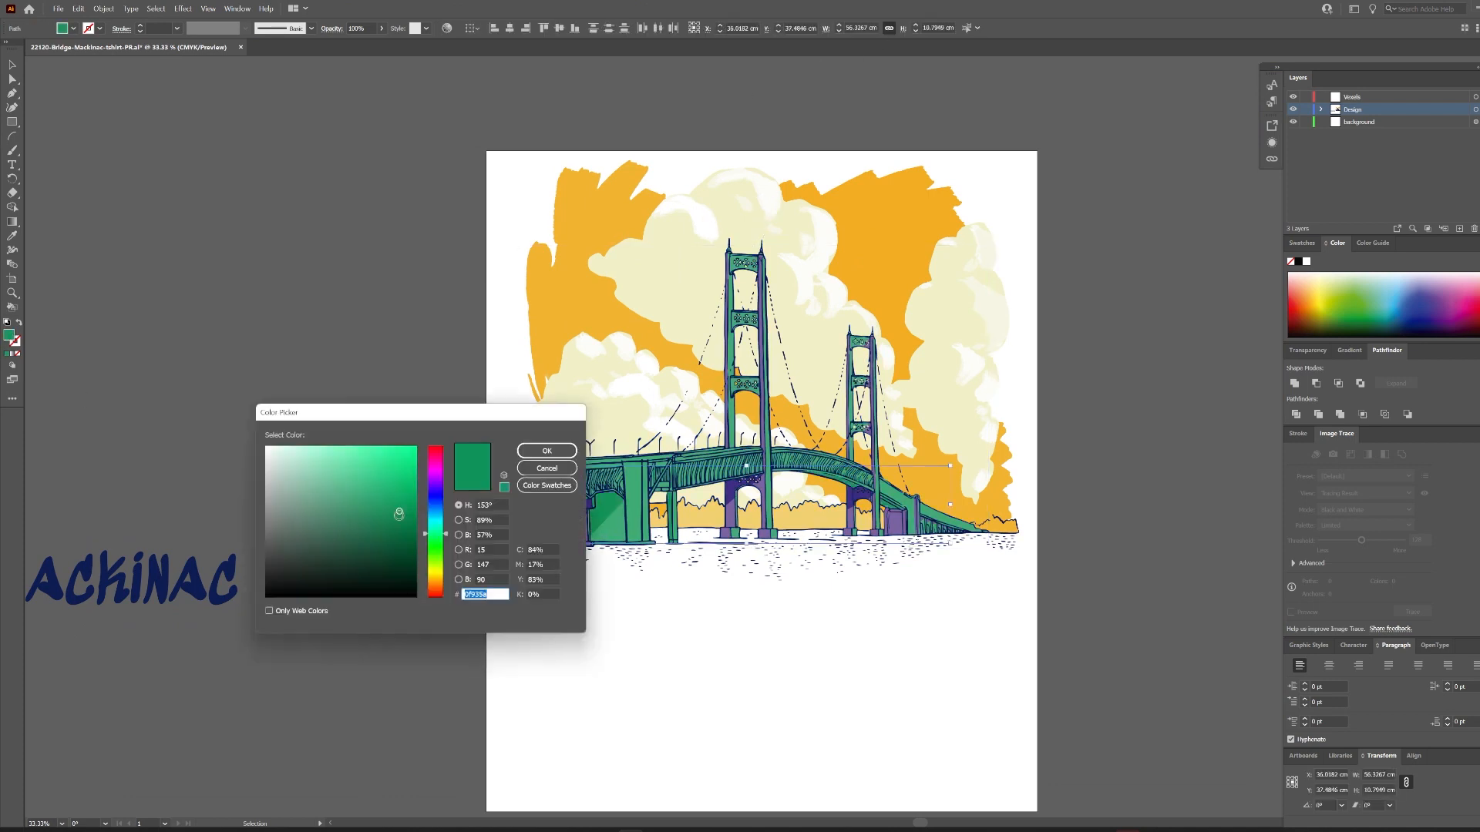
pyautogui.click(532, 454)
# Apply the same sampled green fill to the purple bridge piers.
pyautogui.click(540, 514)
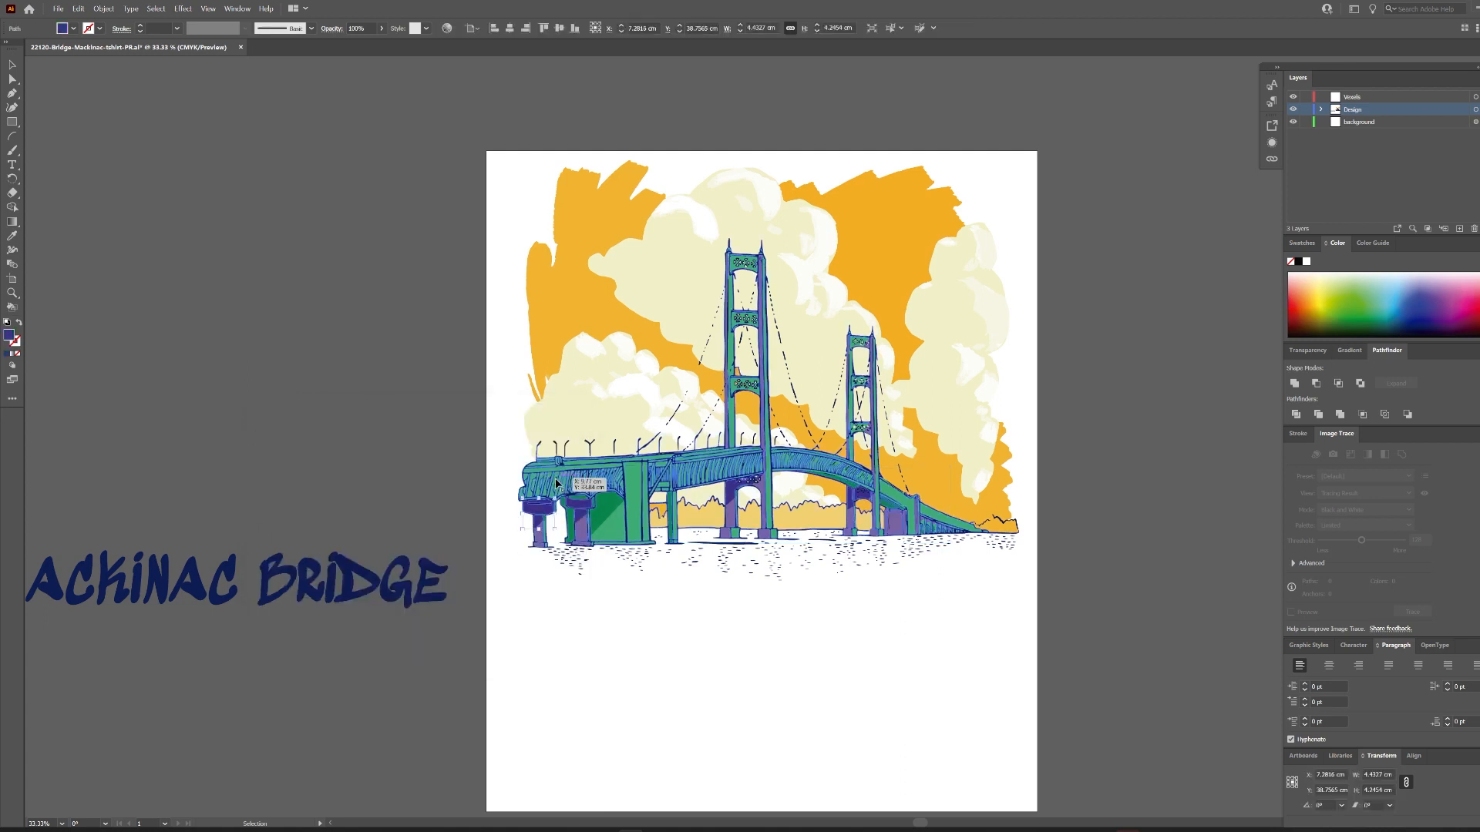
pyautogui.doubleClick(14, 340)
pyautogui.click(547, 452)
pyautogui.doubleClick(13, 340)
pyautogui.click(547, 451)
pyautogui.click(601, 370)
pyautogui.doubleClick(14, 340)
pyautogui.press('Tab')
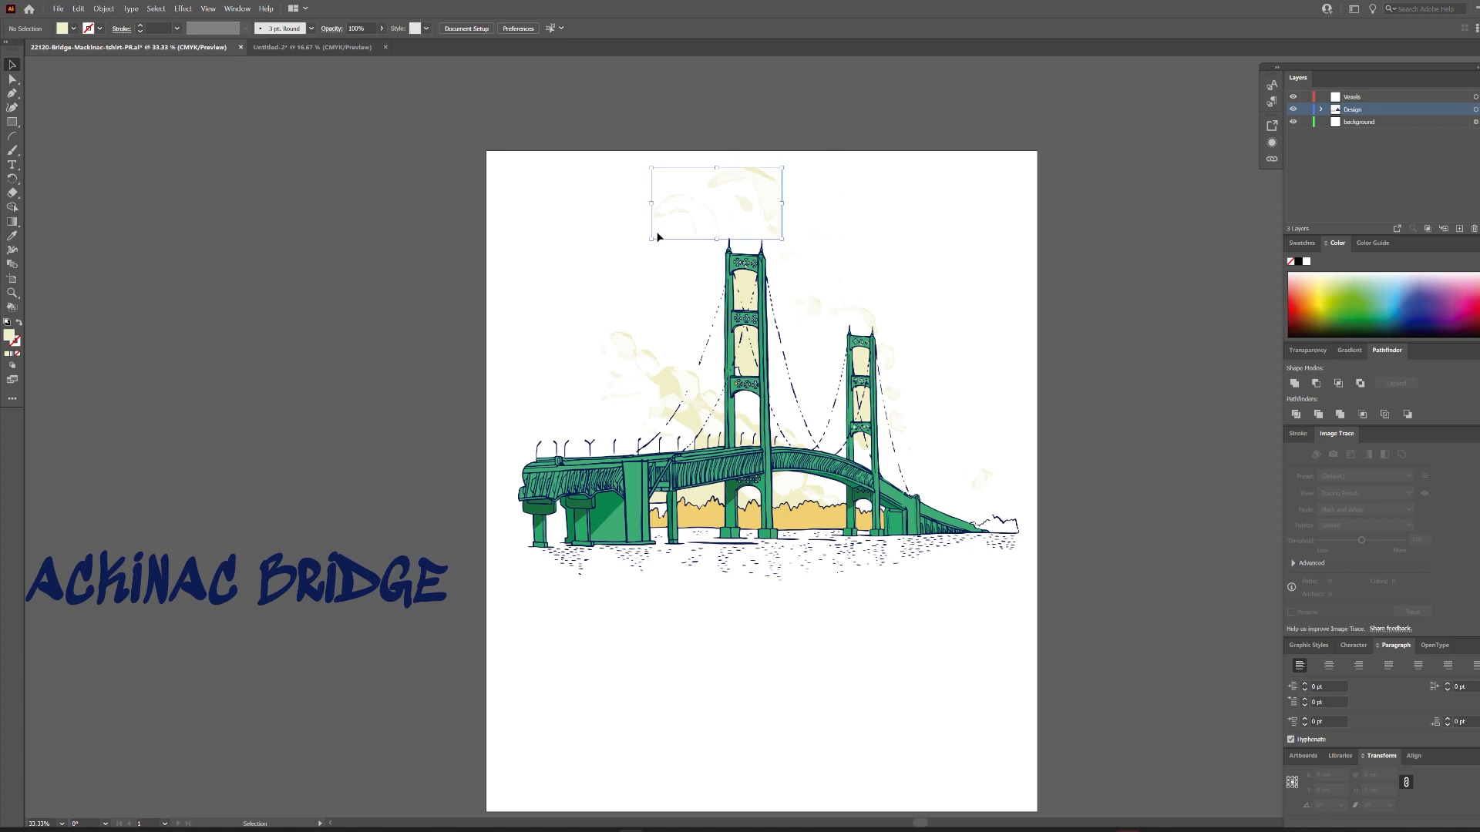
# Delete the pale cream cloud shapes and cream fills inside the towers and under the arches.
pyautogui.press('Delete')
pyautogui.click(785, 255)
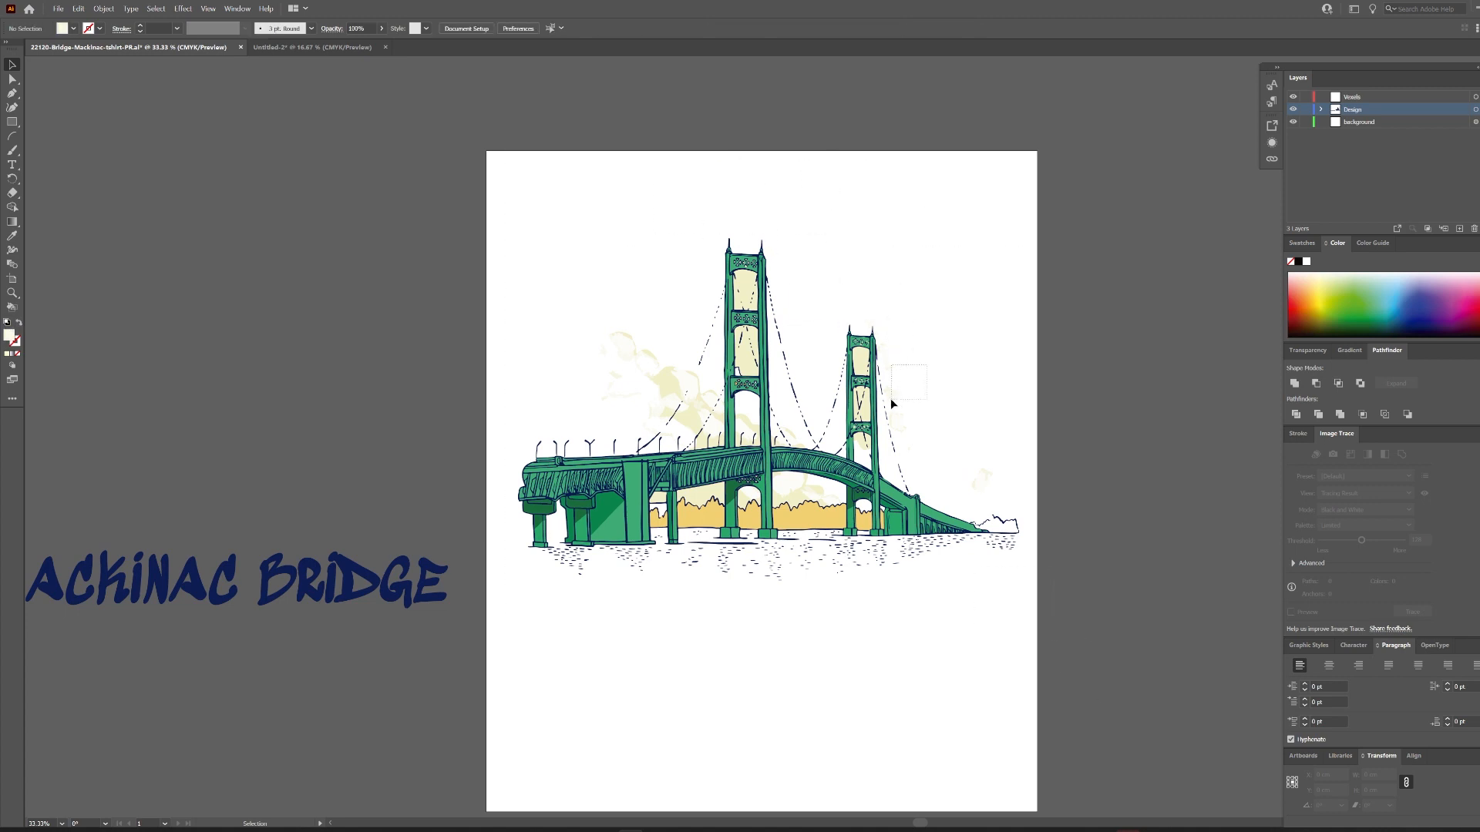
pyautogui.click(892, 419)
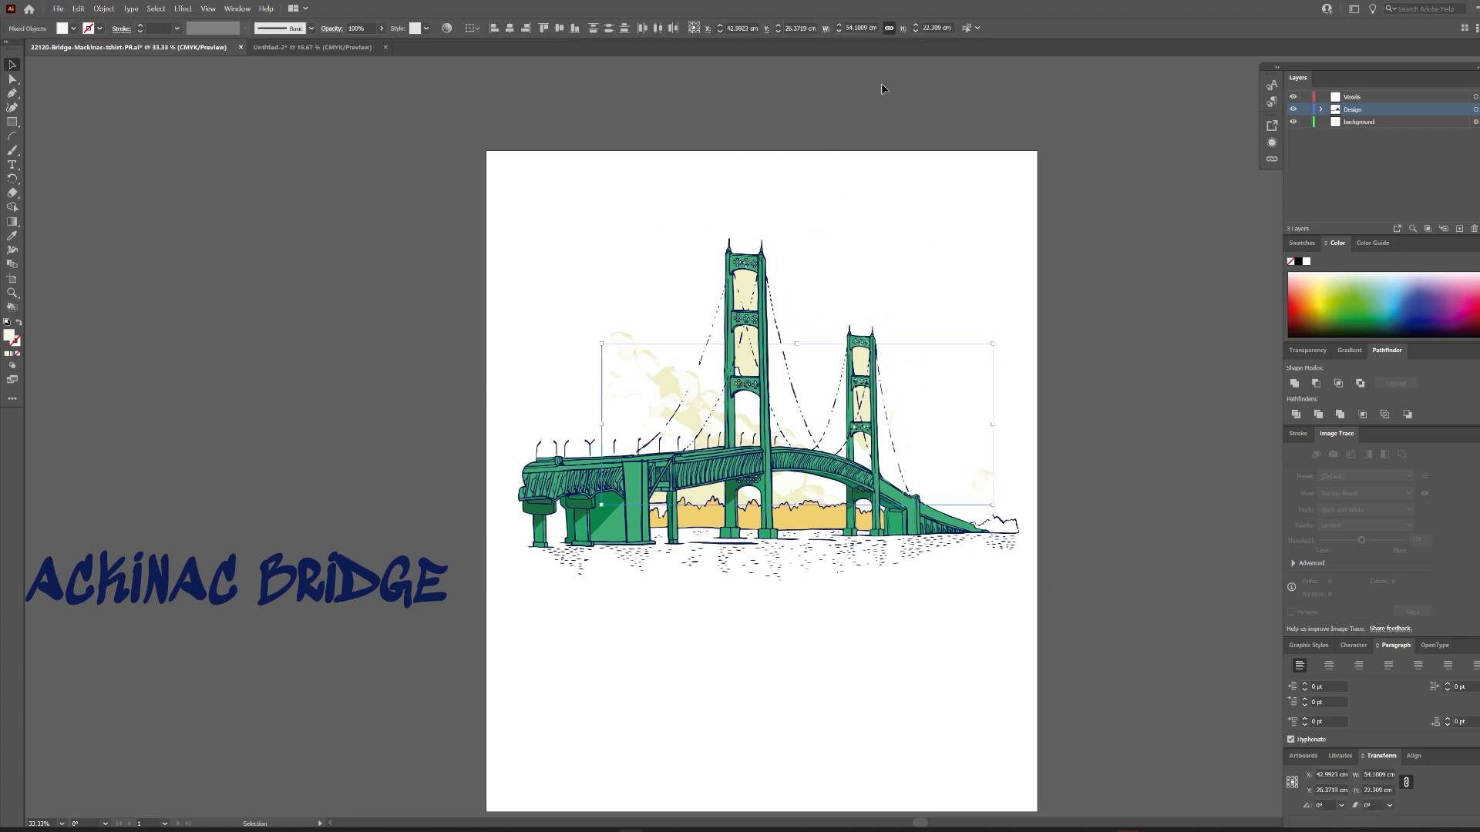
pyautogui.press('Delete')
pyautogui.scroll(2, 864, 363)
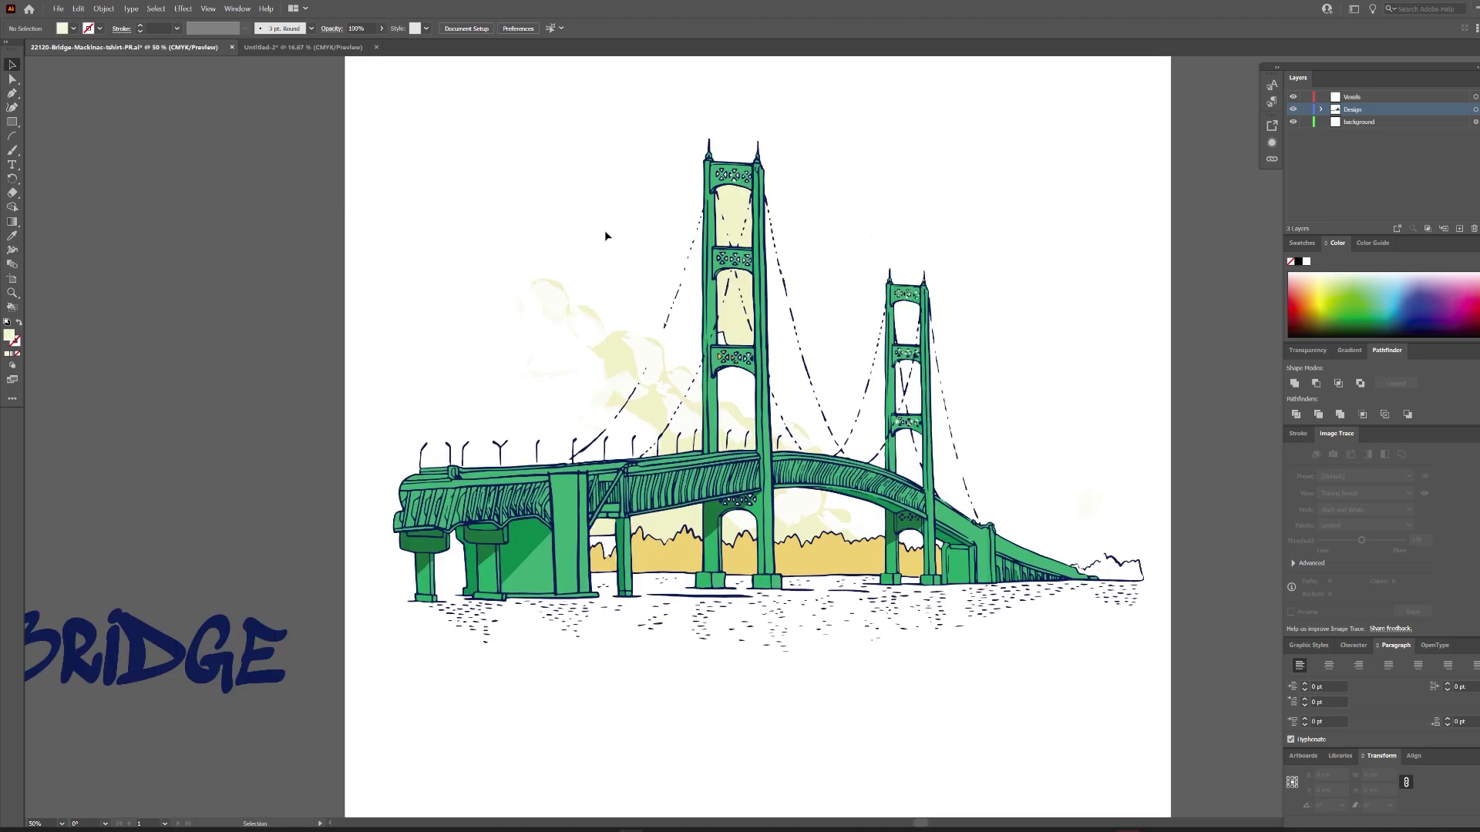
pyautogui.click(663, 368)
pyautogui.press('Delete')
pyautogui.click(729, 290)
pyautogui.press('Delete')
pyautogui.click(810, 509)
pyautogui.press('Delete')
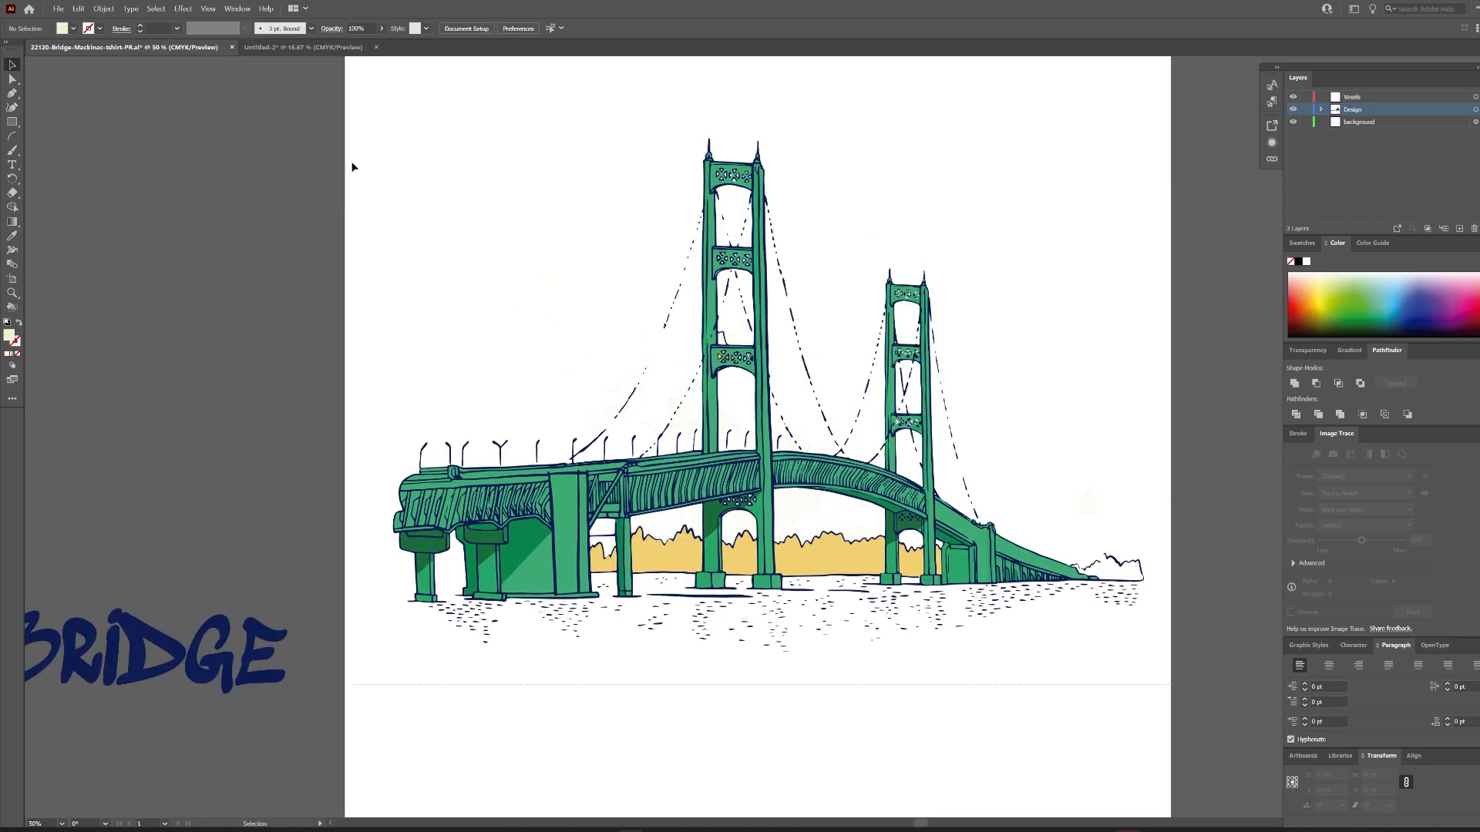
# In the black-background Untitled-2 document, delete the last cream shape under the arch.
pyautogui.hotkey('ctrl', 'Tab')
pyautogui.scroll(2, 832, 543)
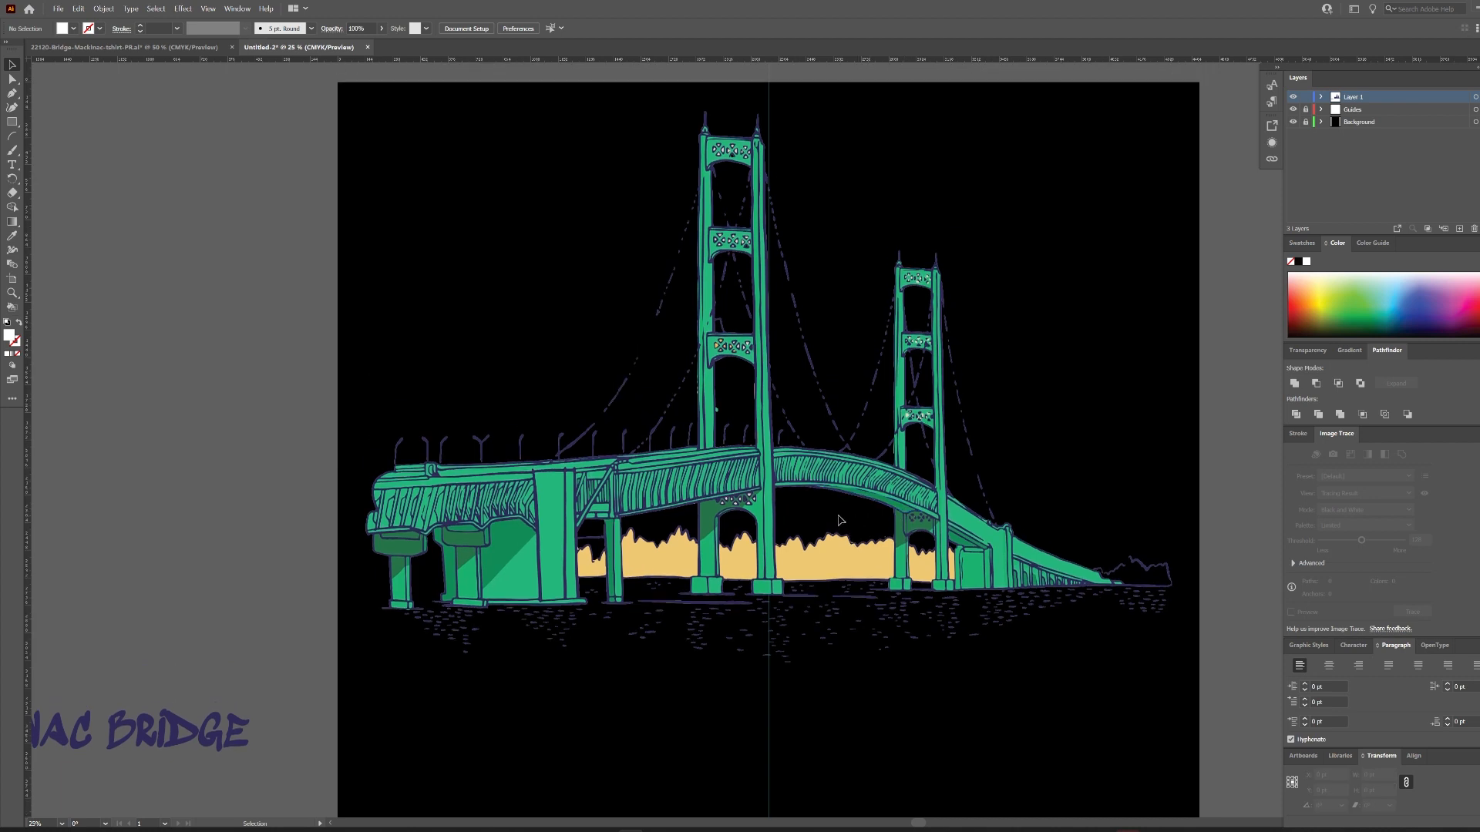
pyautogui.click(833, 589)
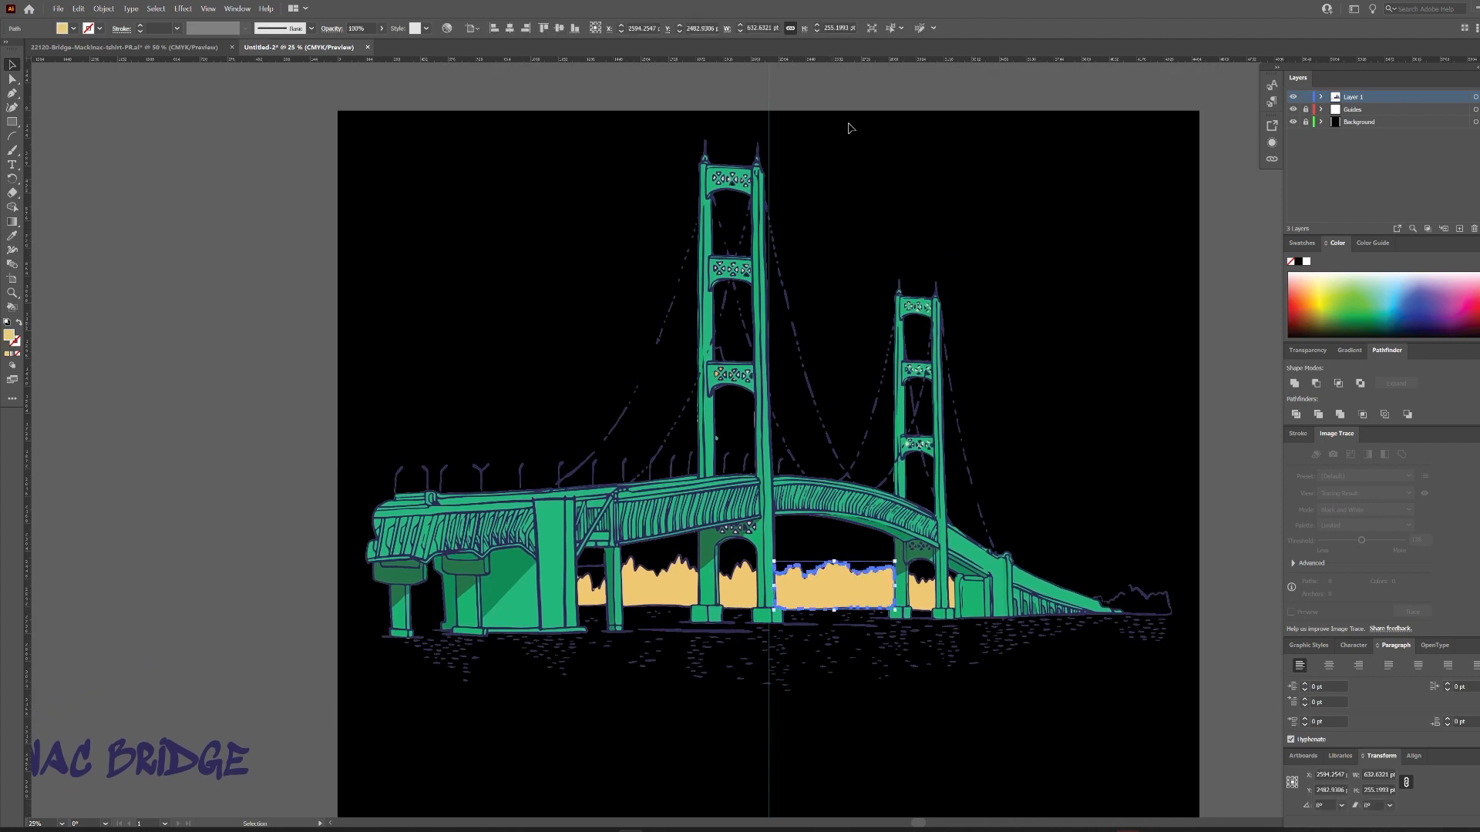
pyautogui.press('Delete')
# Turn the bridge outlines, cables, water marks and text white.
pyautogui.hotkey('ctrl', 'a')
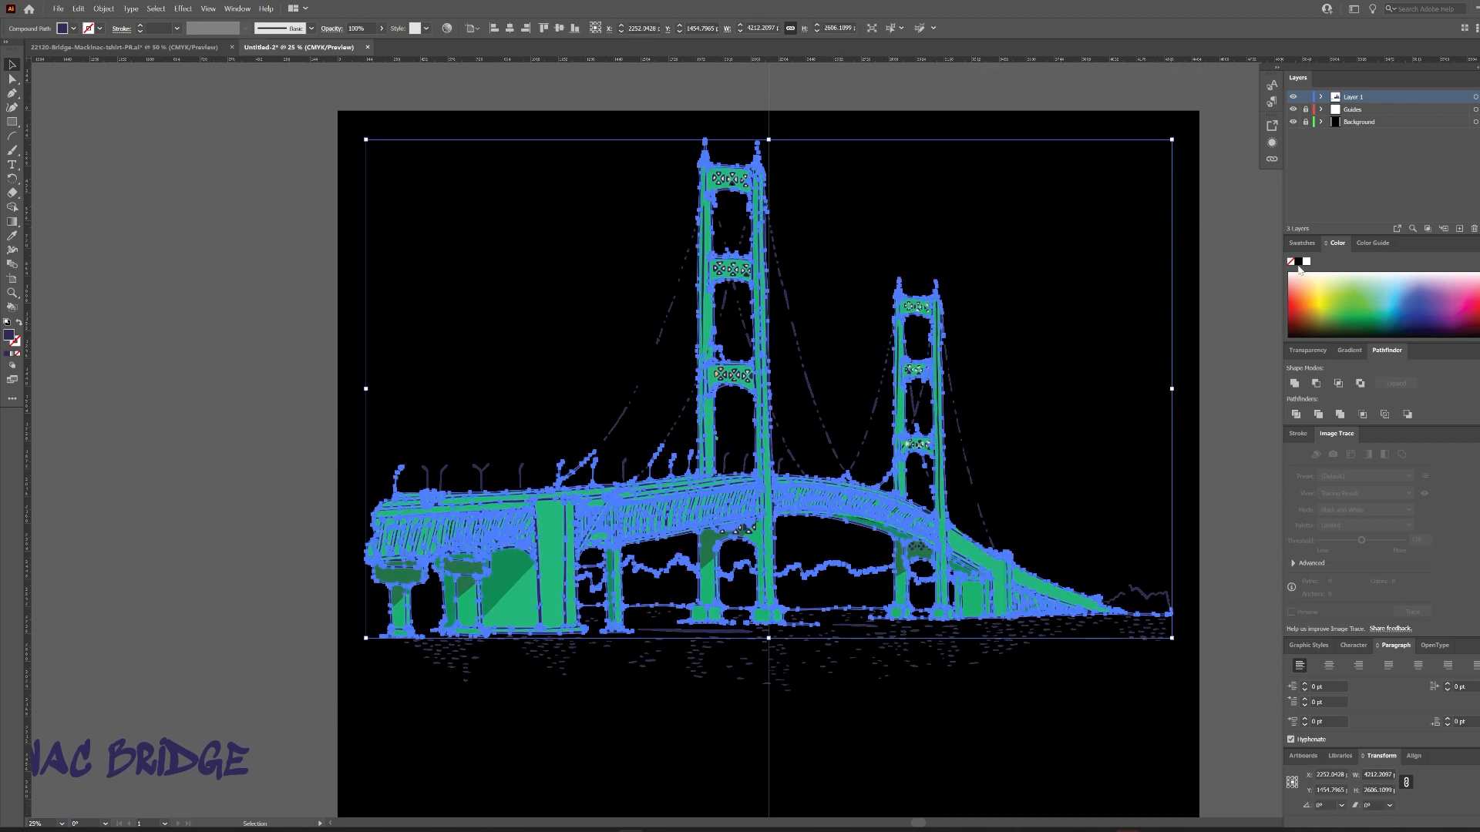
pyautogui.click(1307, 265)
pyautogui.click(1209, 255)
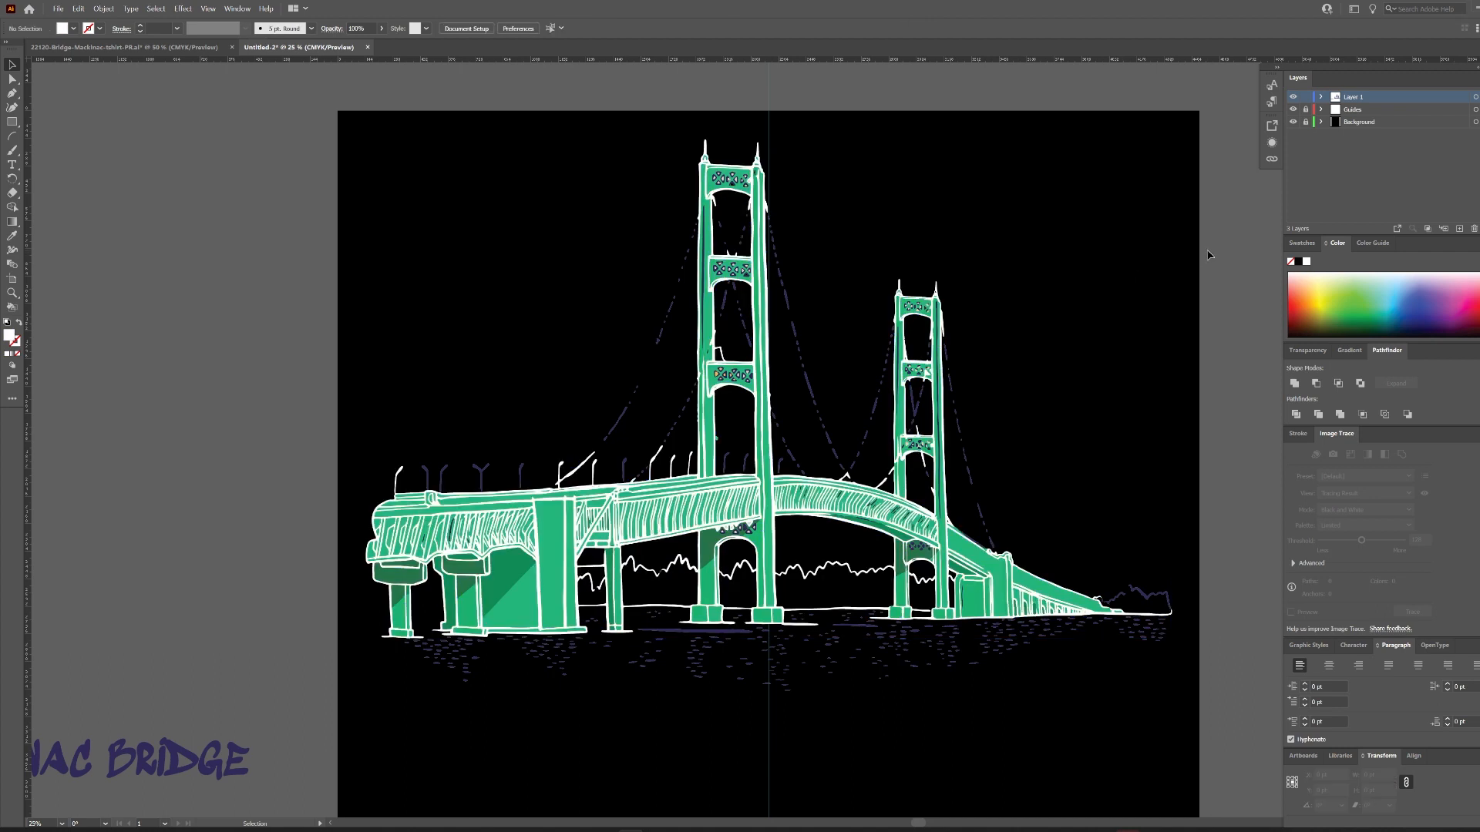
pyautogui.click(671, 324)
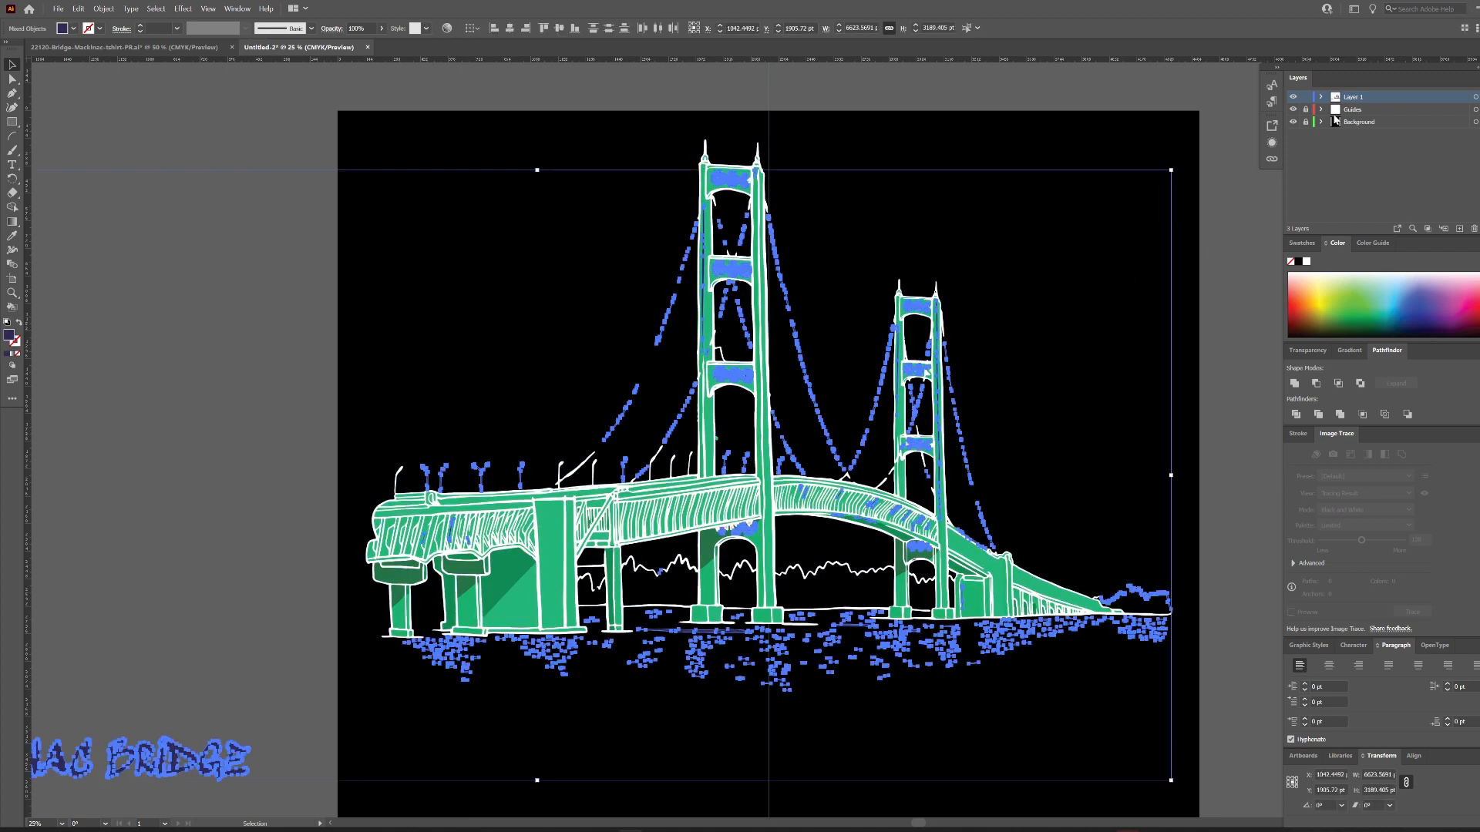
pyautogui.click(1307, 265)
# On a new layer, draw the main tower's left cable with the Pen tool and give it a white stroke.
pyautogui.click(1206, 283)
pyautogui.scroll(2, 1180, 388)
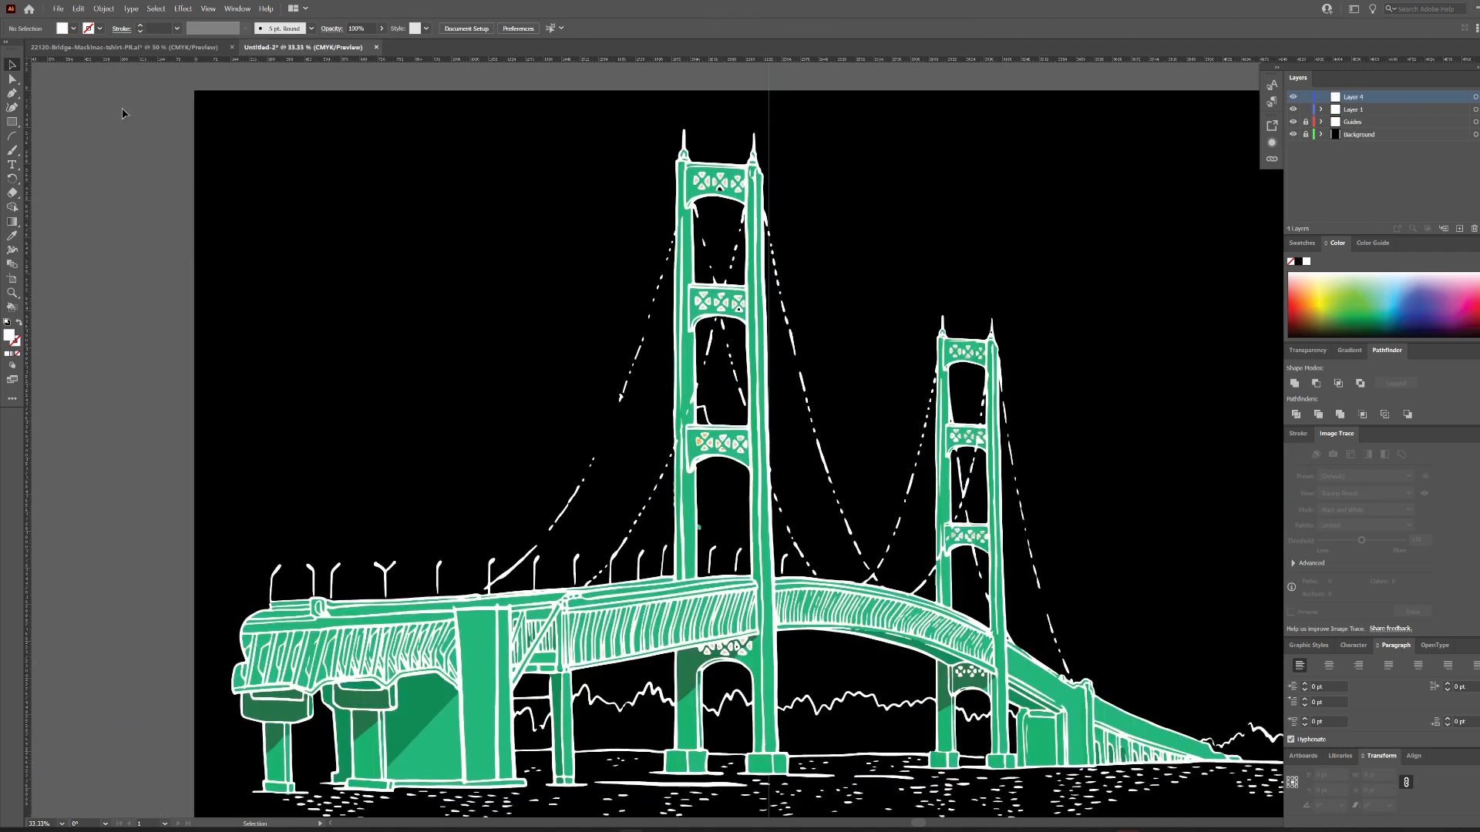
pyautogui.click(13, 99)
pyautogui.scroll(2, 607, 185)
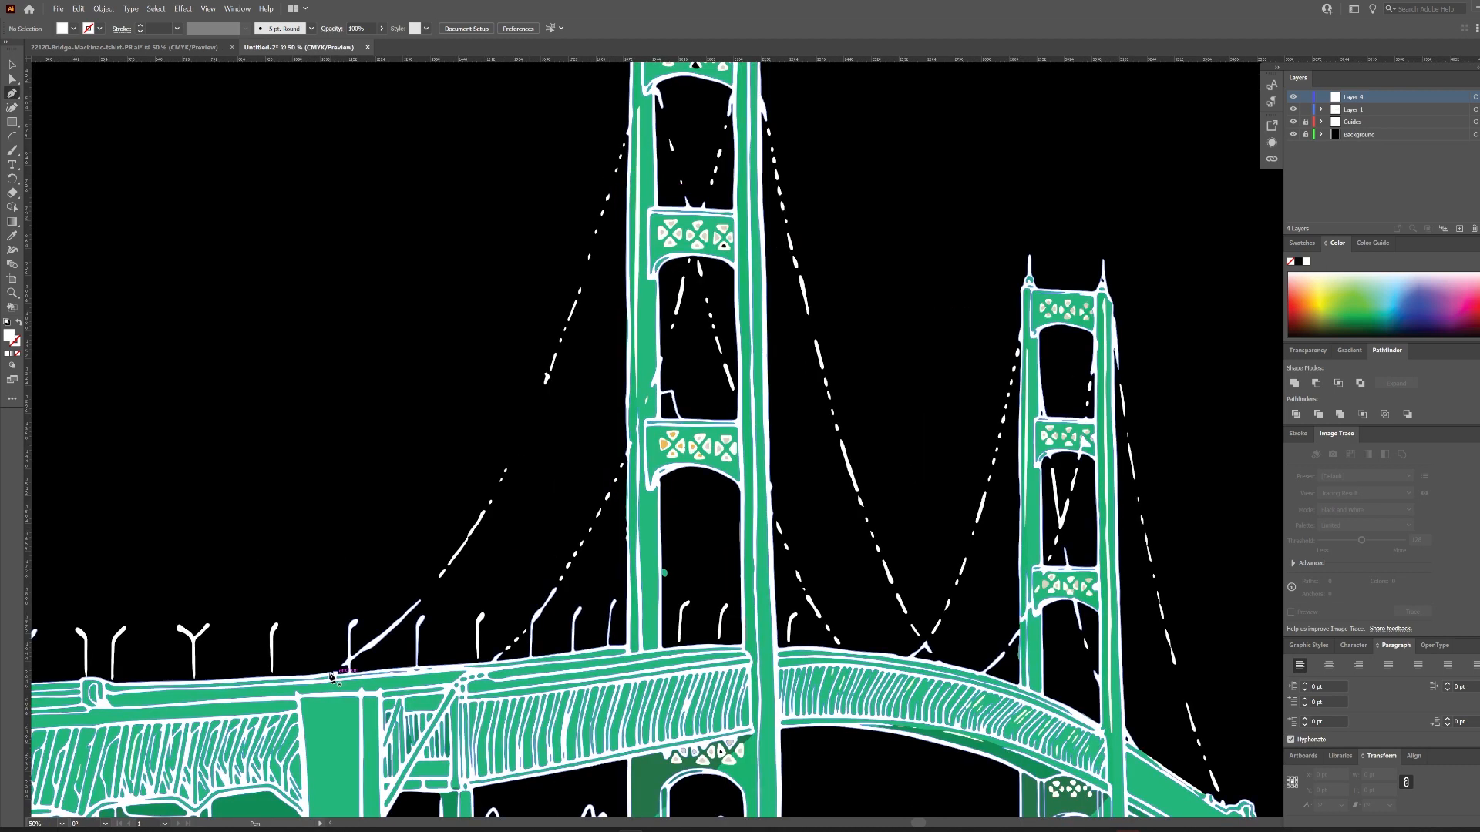
pyautogui.scroll(2, 487, 516)
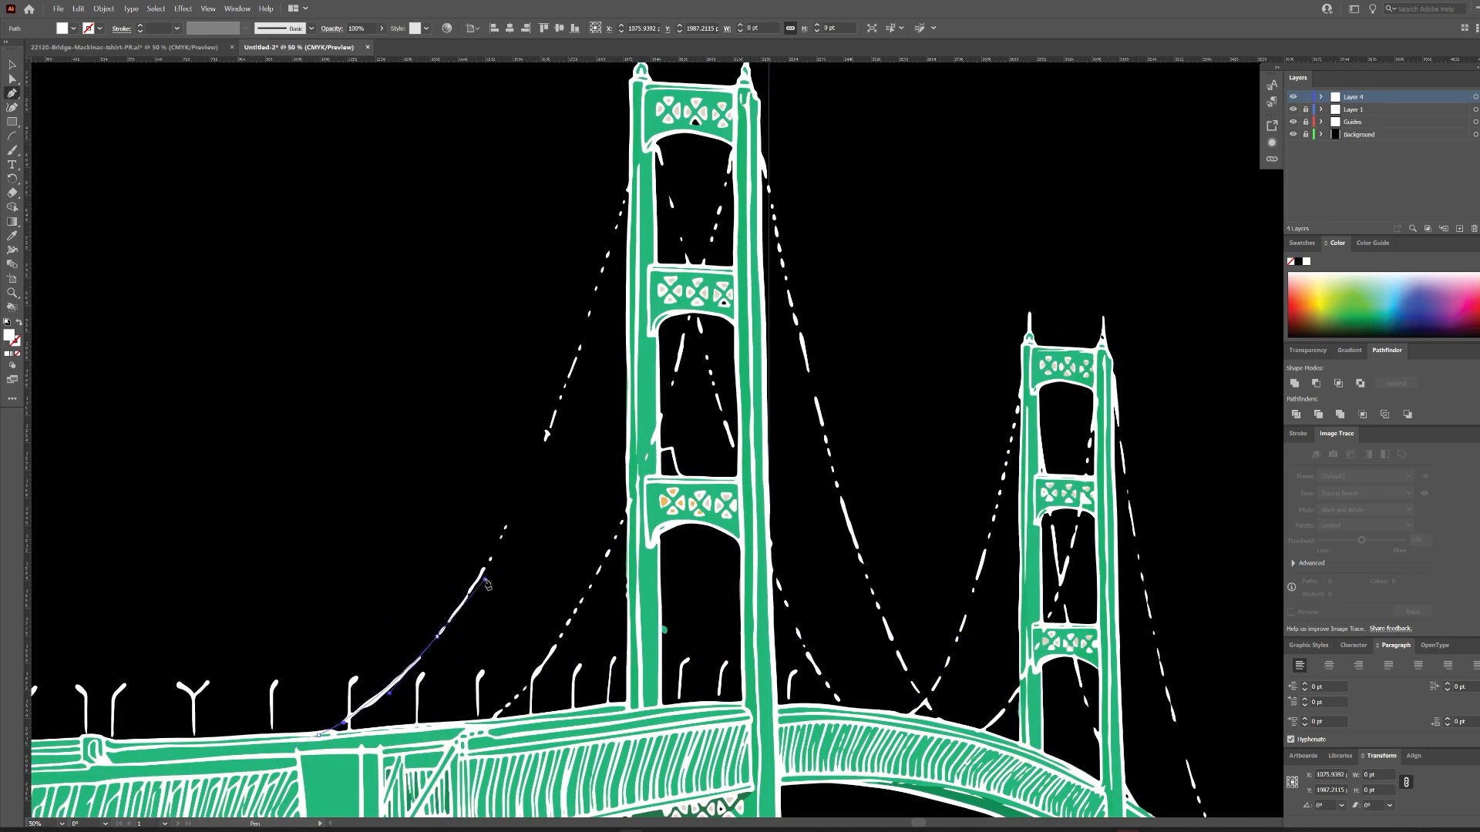
pyautogui.scroll(2, 487, 586)
pyautogui.moveTo(630, 238); pyautogui.dragTo(36, 84)
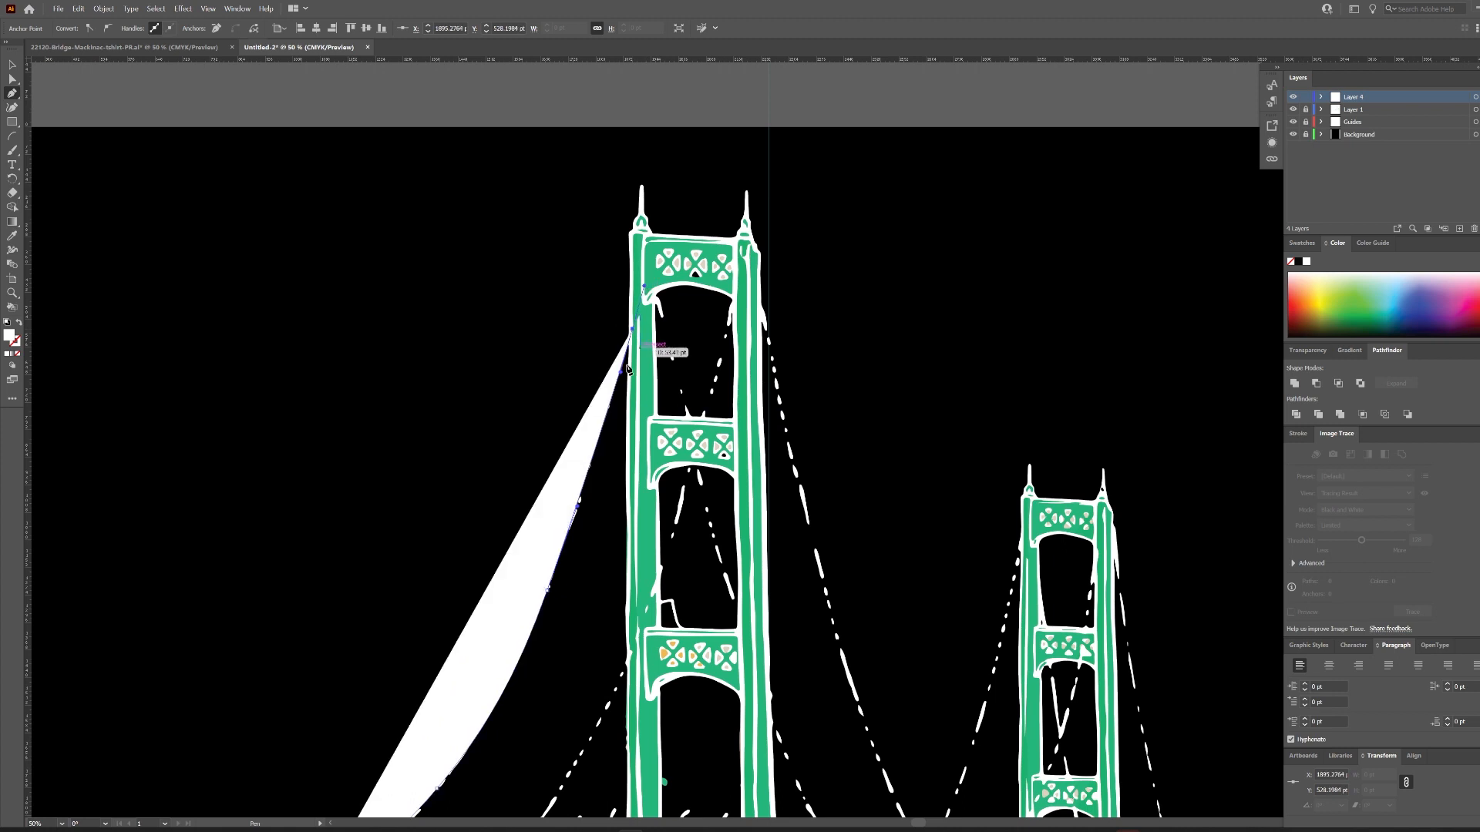
pyautogui.press('v')
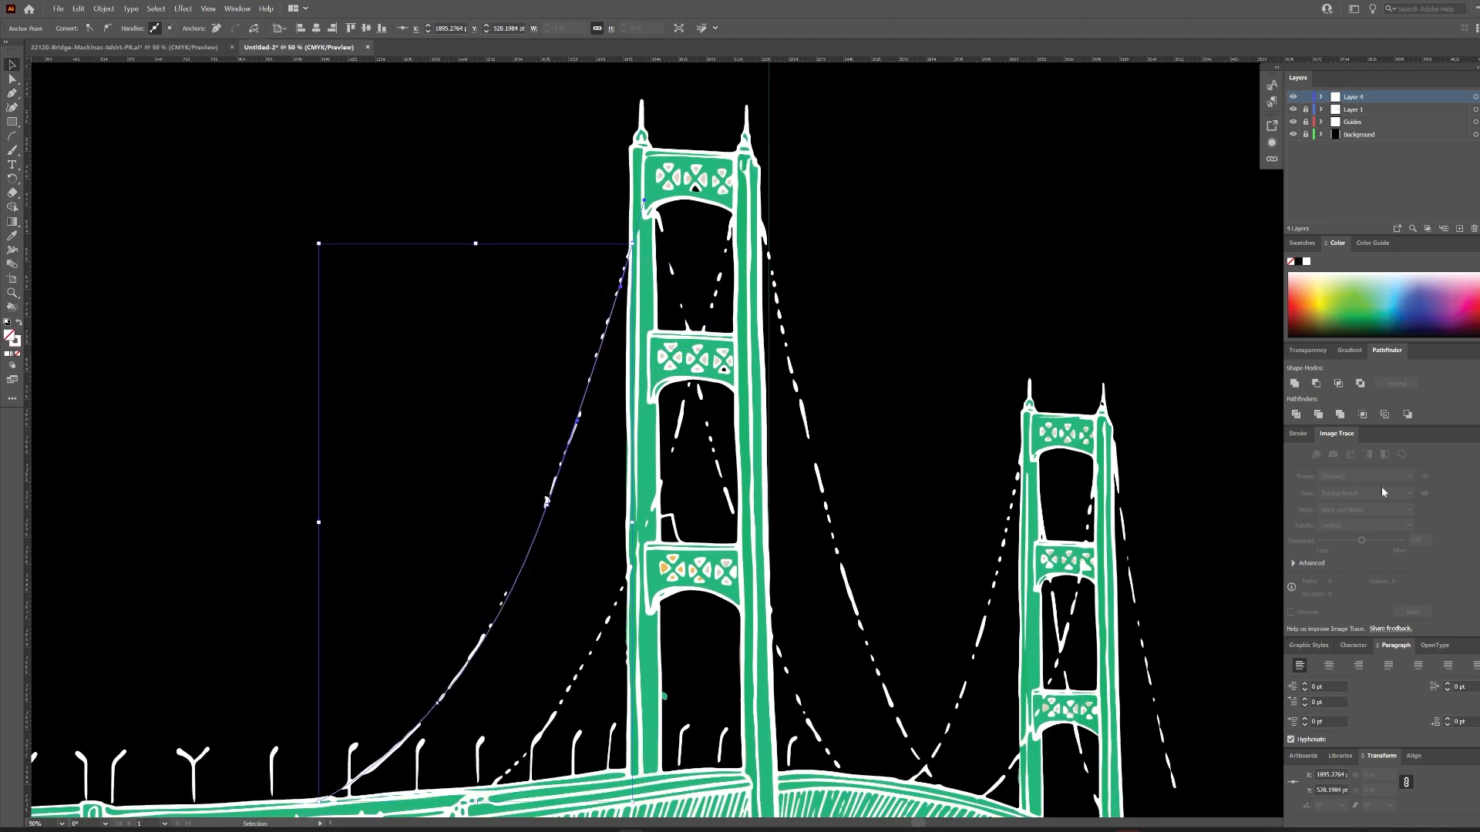
pyautogui.click(1301, 433)
pyautogui.click(1326, 452)
pyautogui.scroll(-2, 694, 463)
# Draw the crossing cable and the right tower's cable as white curves down to the deck.
pyautogui.press('p')
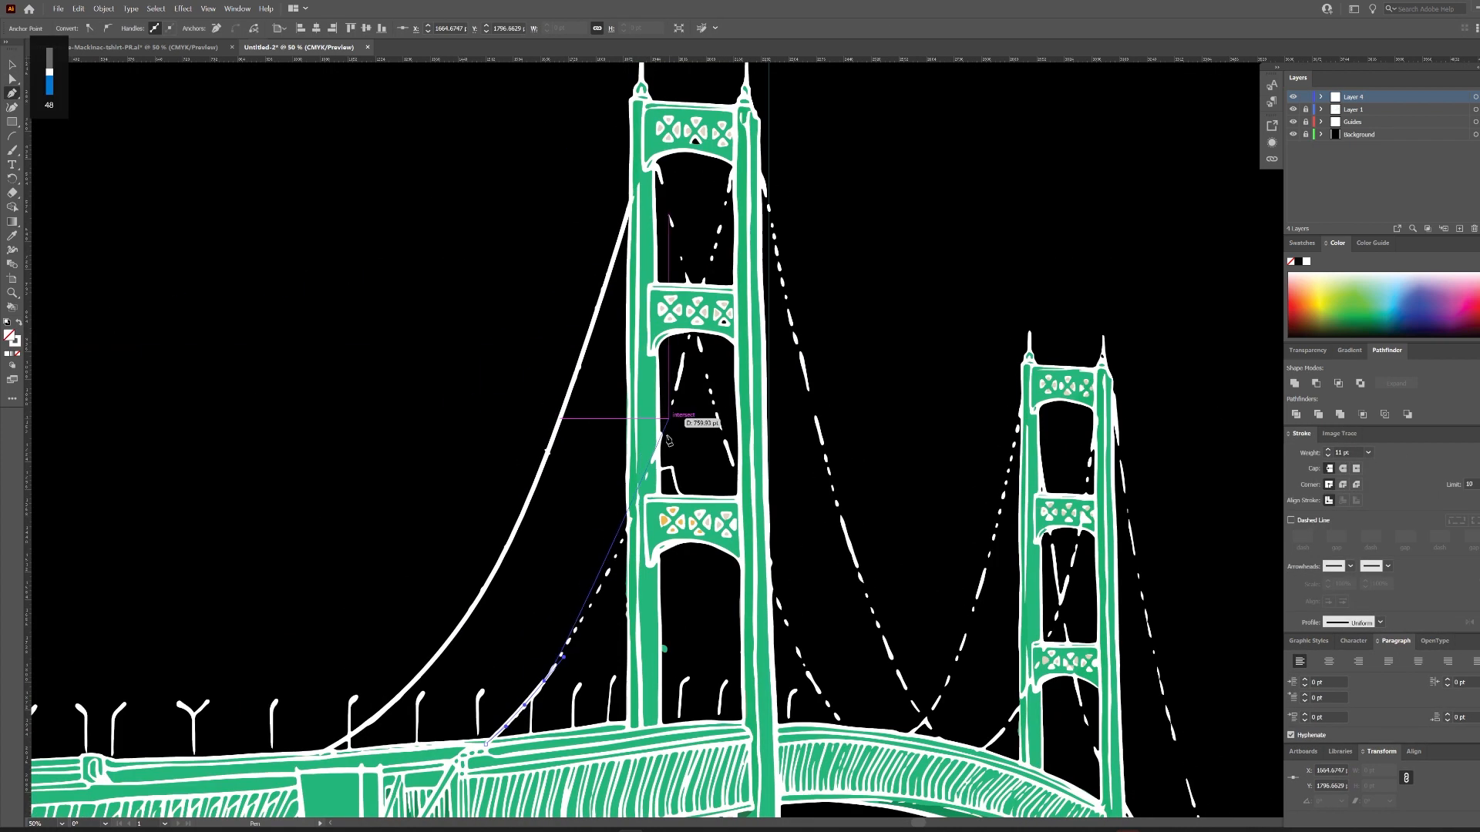
pyautogui.scroll(2, 694, 347)
pyautogui.click(747, 232)
pyautogui.scroll(-2, 748, 347)
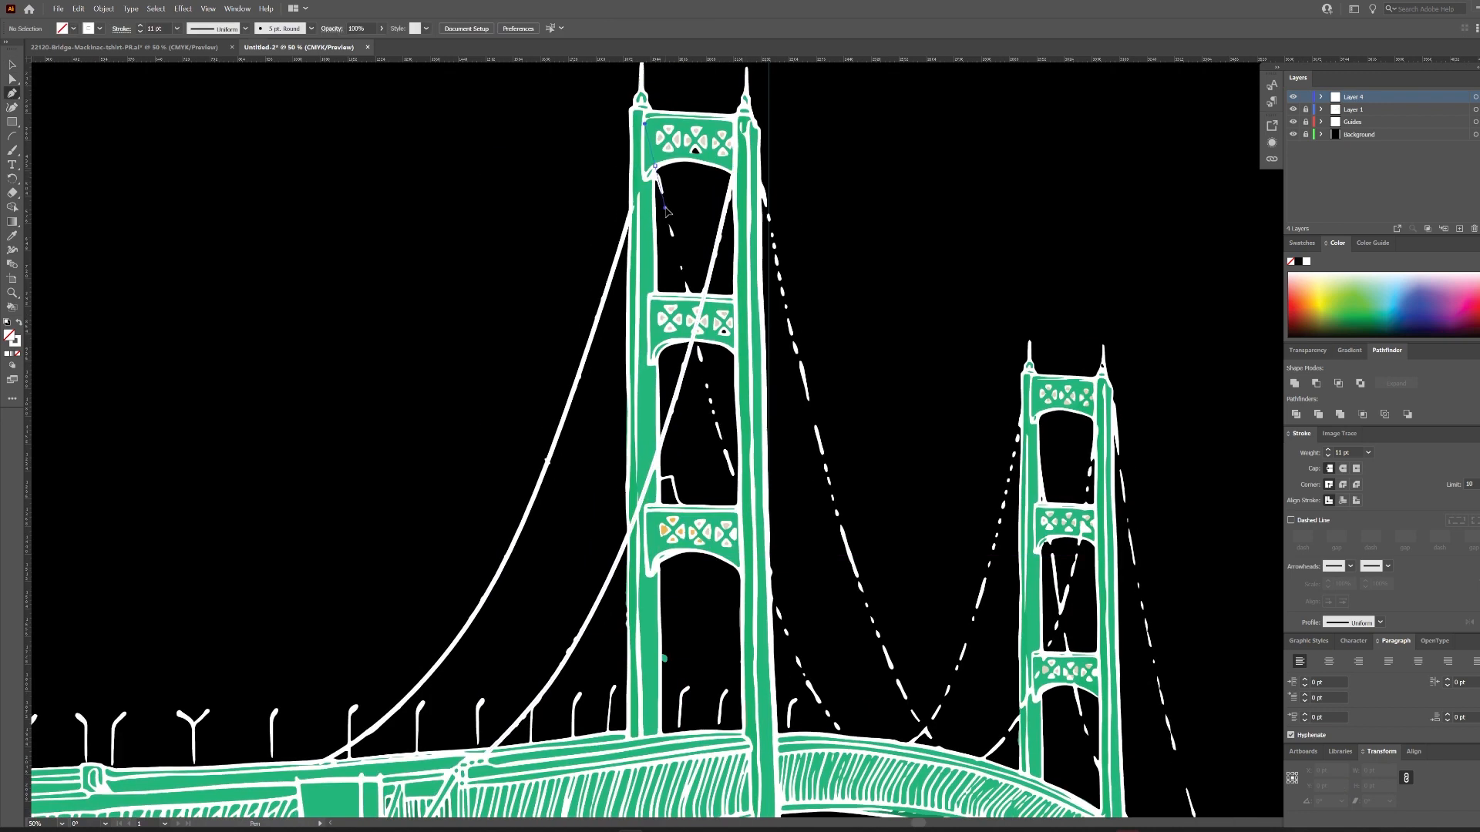
pyautogui.click(695, 312)
pyautogui.press('Escape')
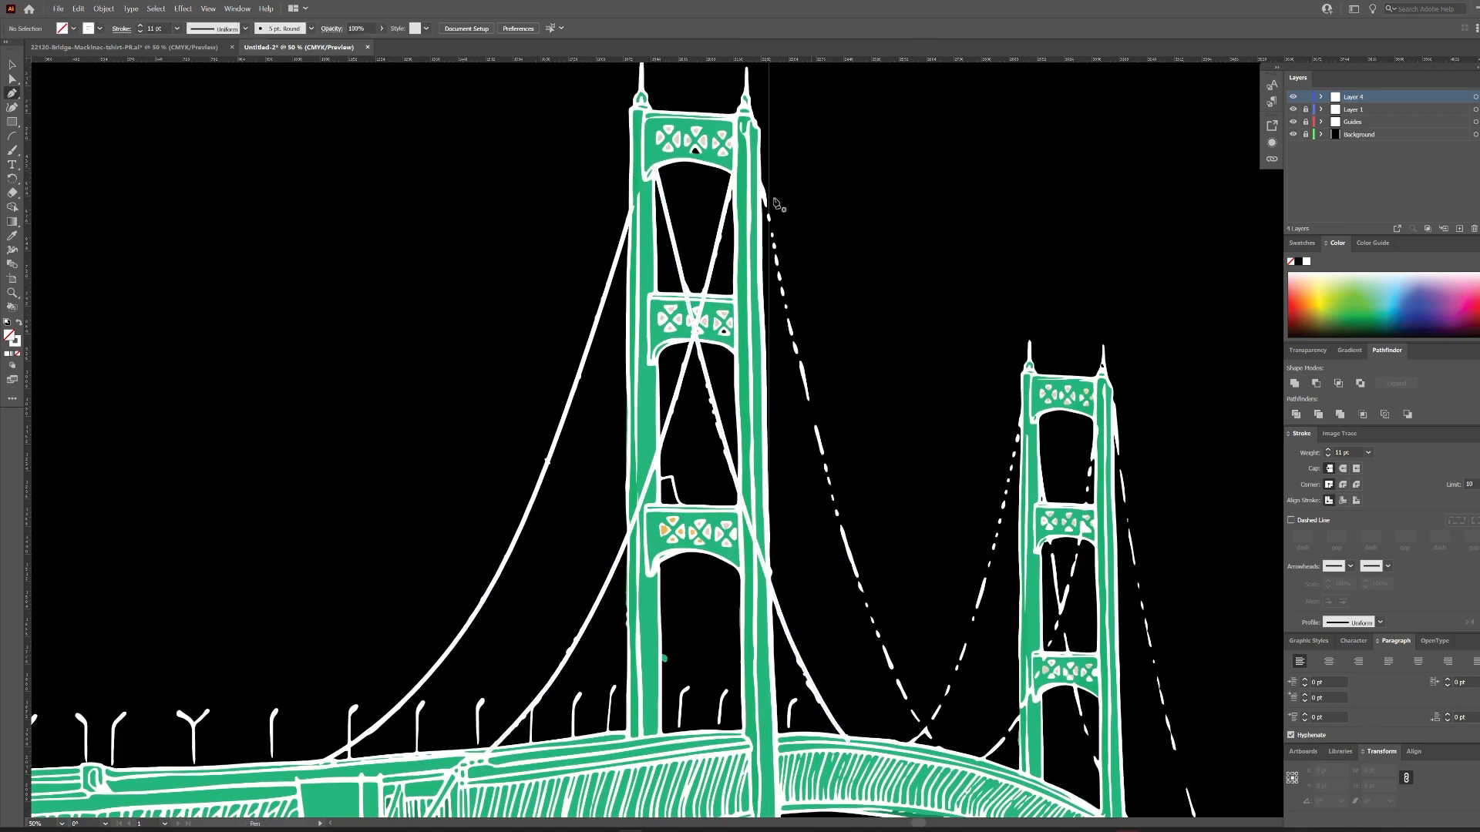
pyautogui.moveTo(763, 185)
pyautogui.mouseDown()
pyautogui.moveTo(975, 628)
pyautogui.moveTo(905, 751)
pyautogui.mouseUp()
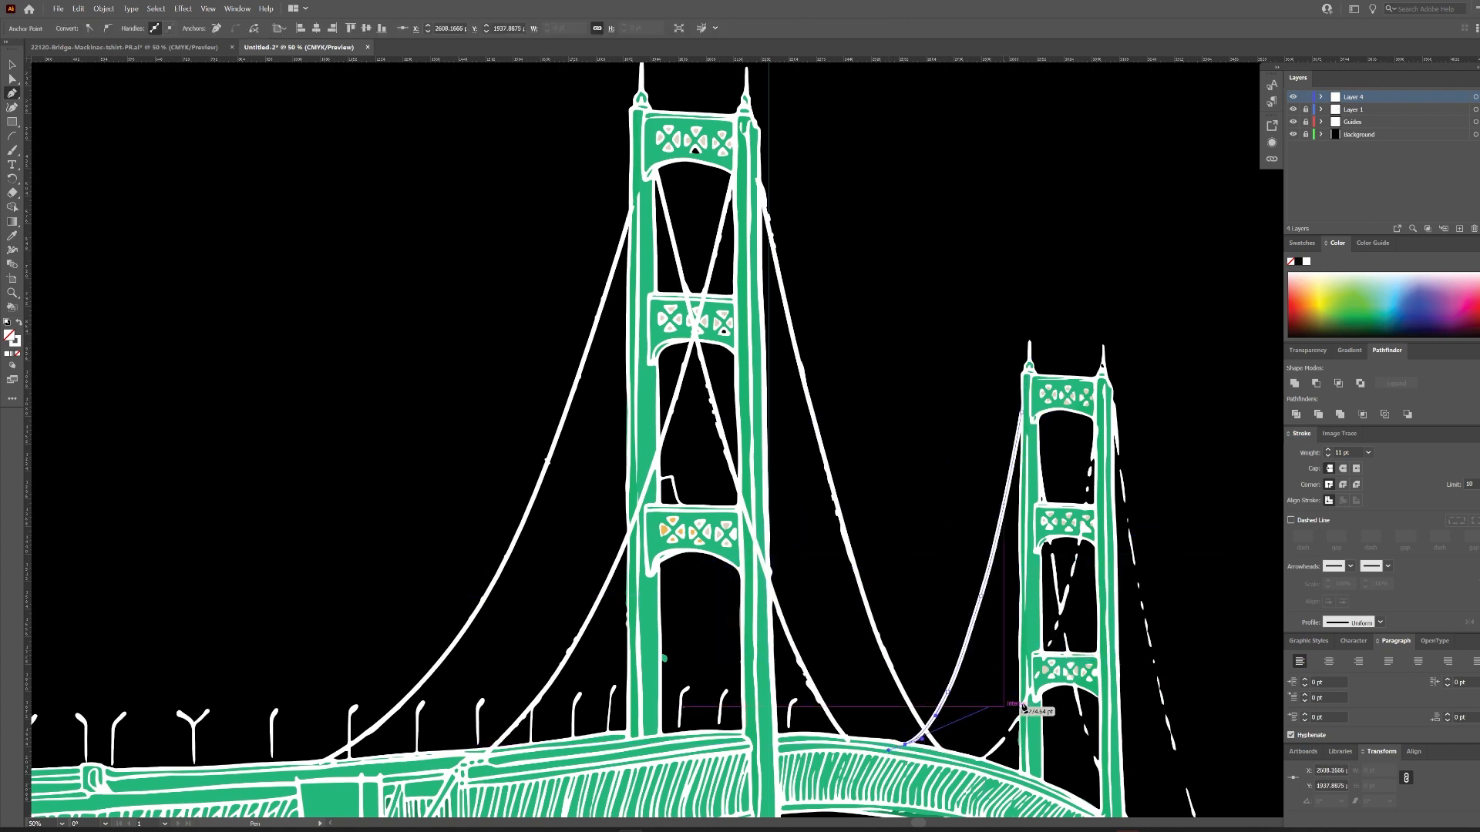
pyautogui.scroll(-2, 1023, 708)
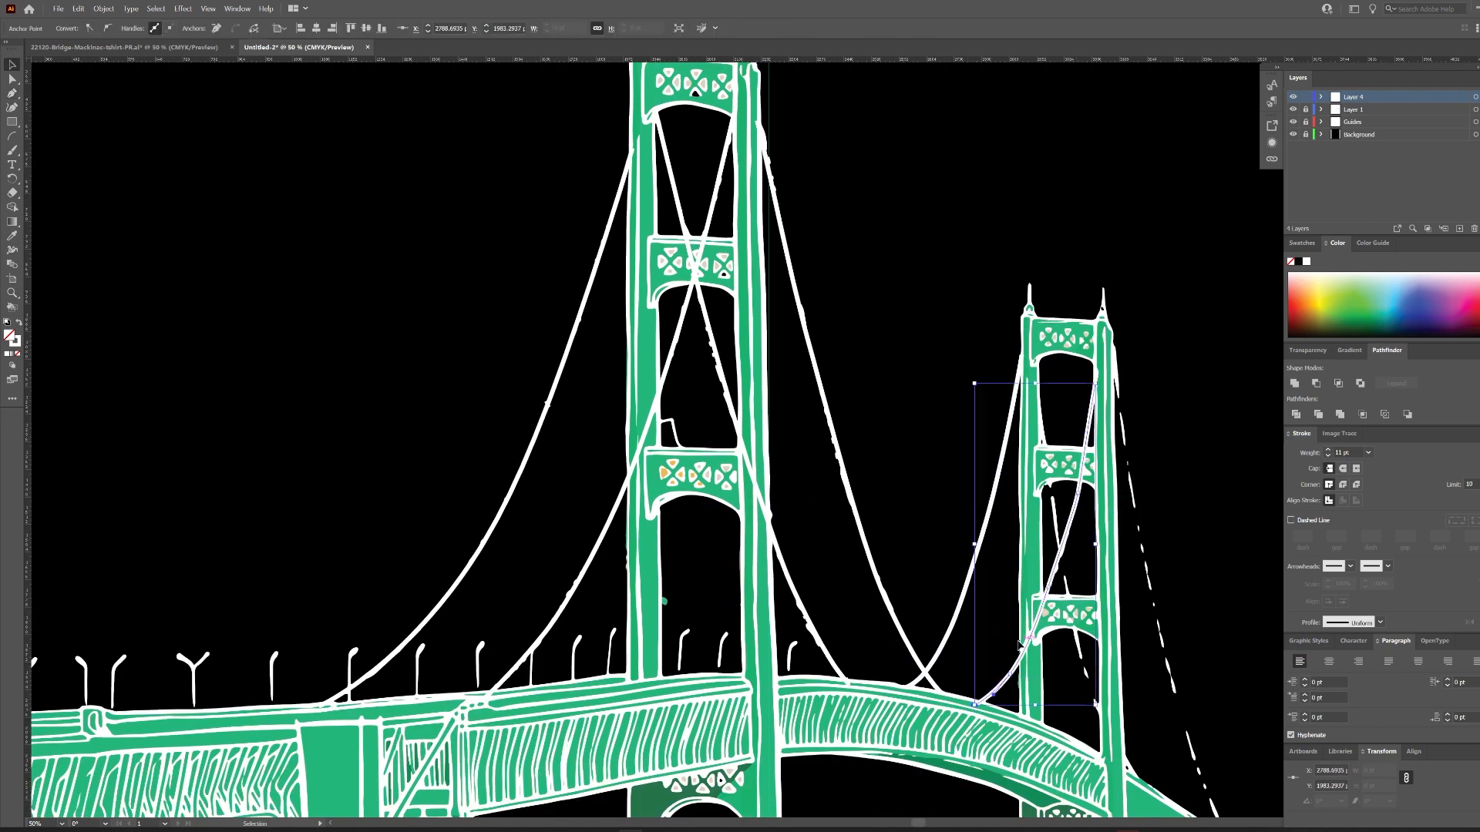
pyautogui.scroll(-3, 1046, 429)
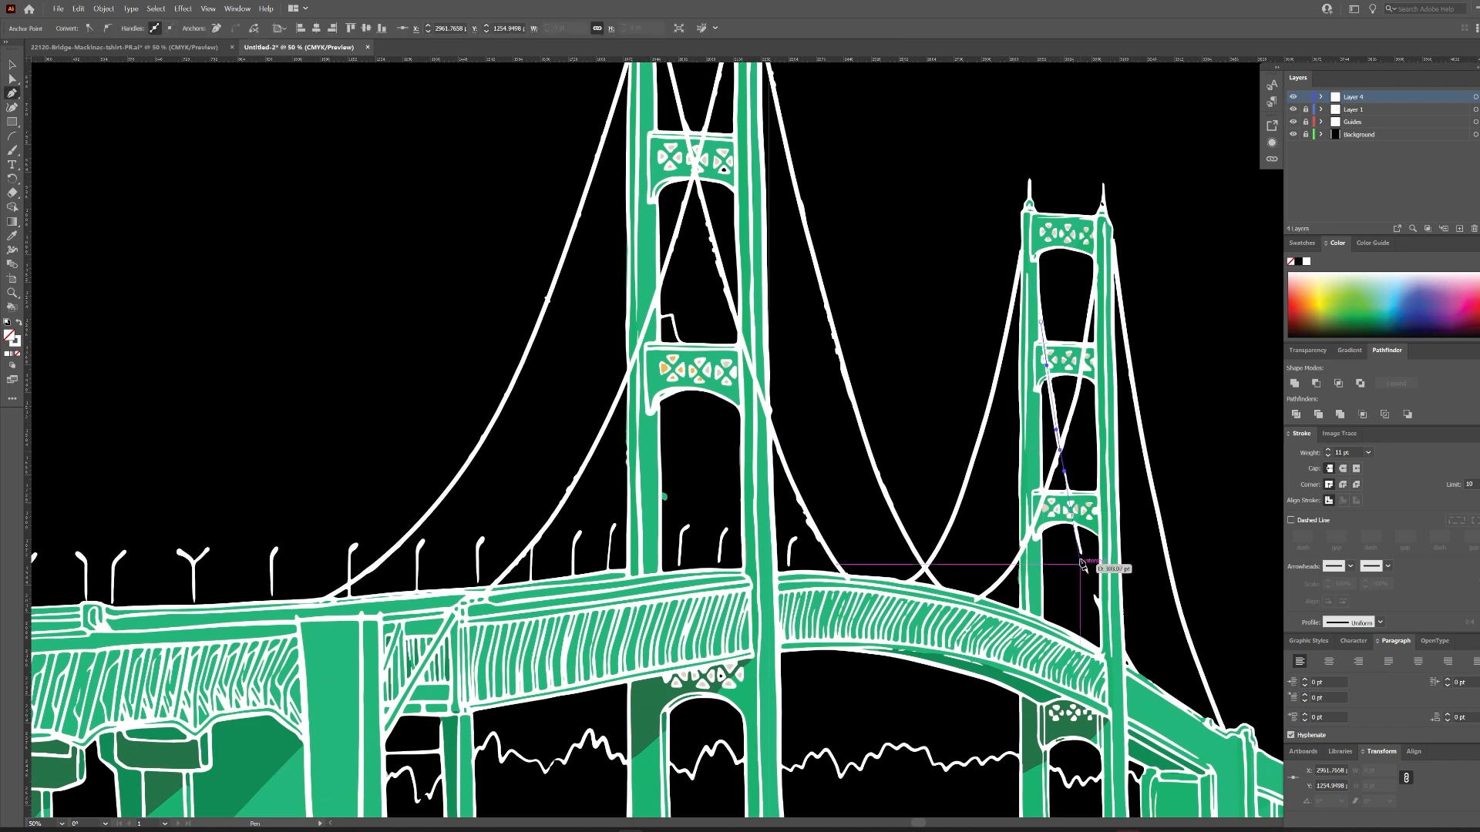
pyautogui.press('v')
pyautogui.hotkey('ctrl', '0')
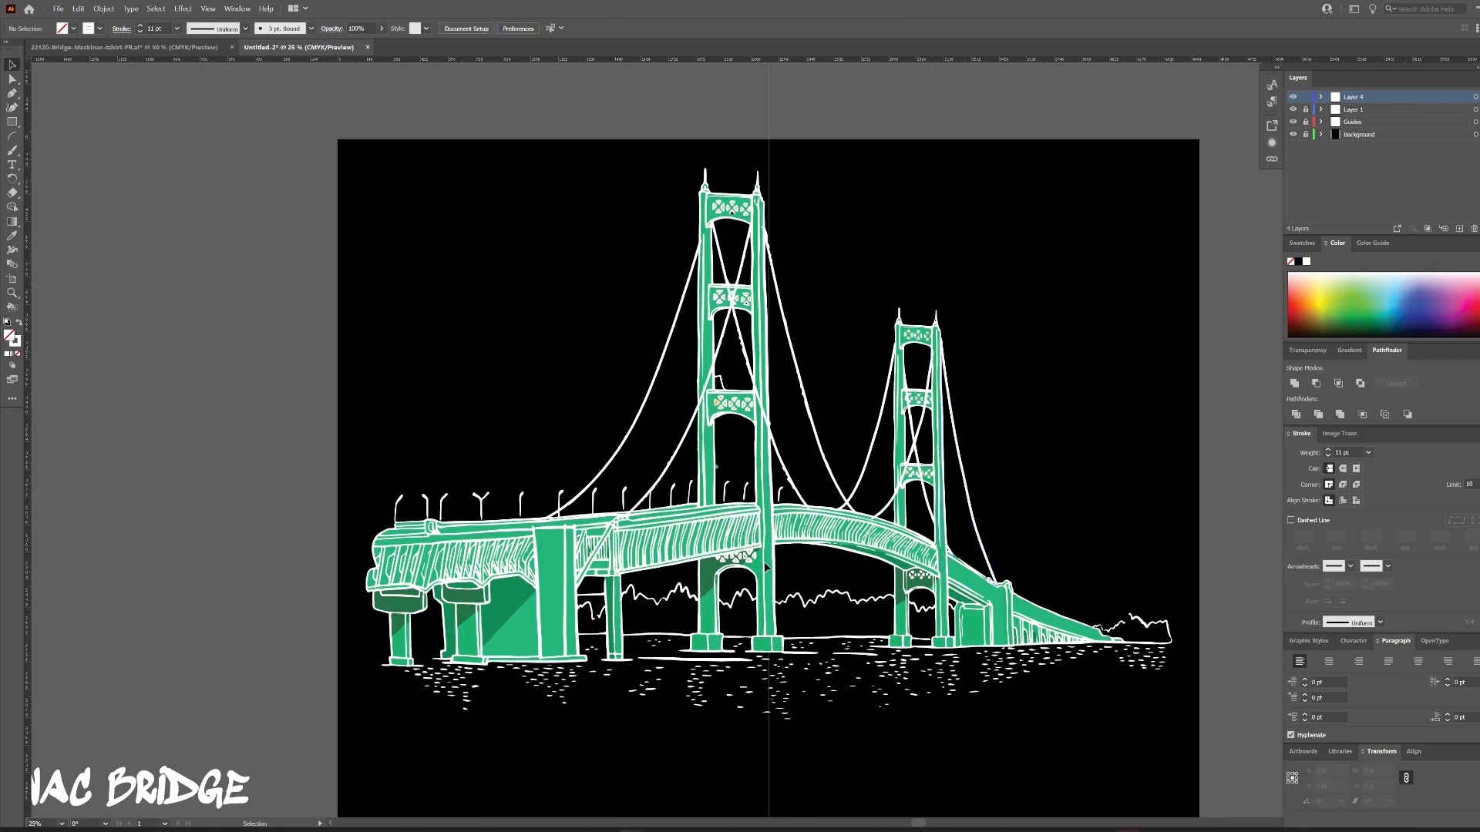
# Select the redrawn cables by same appearance, then hide them to reveal the original dashed cables.
pyautogui.click(692, 445)
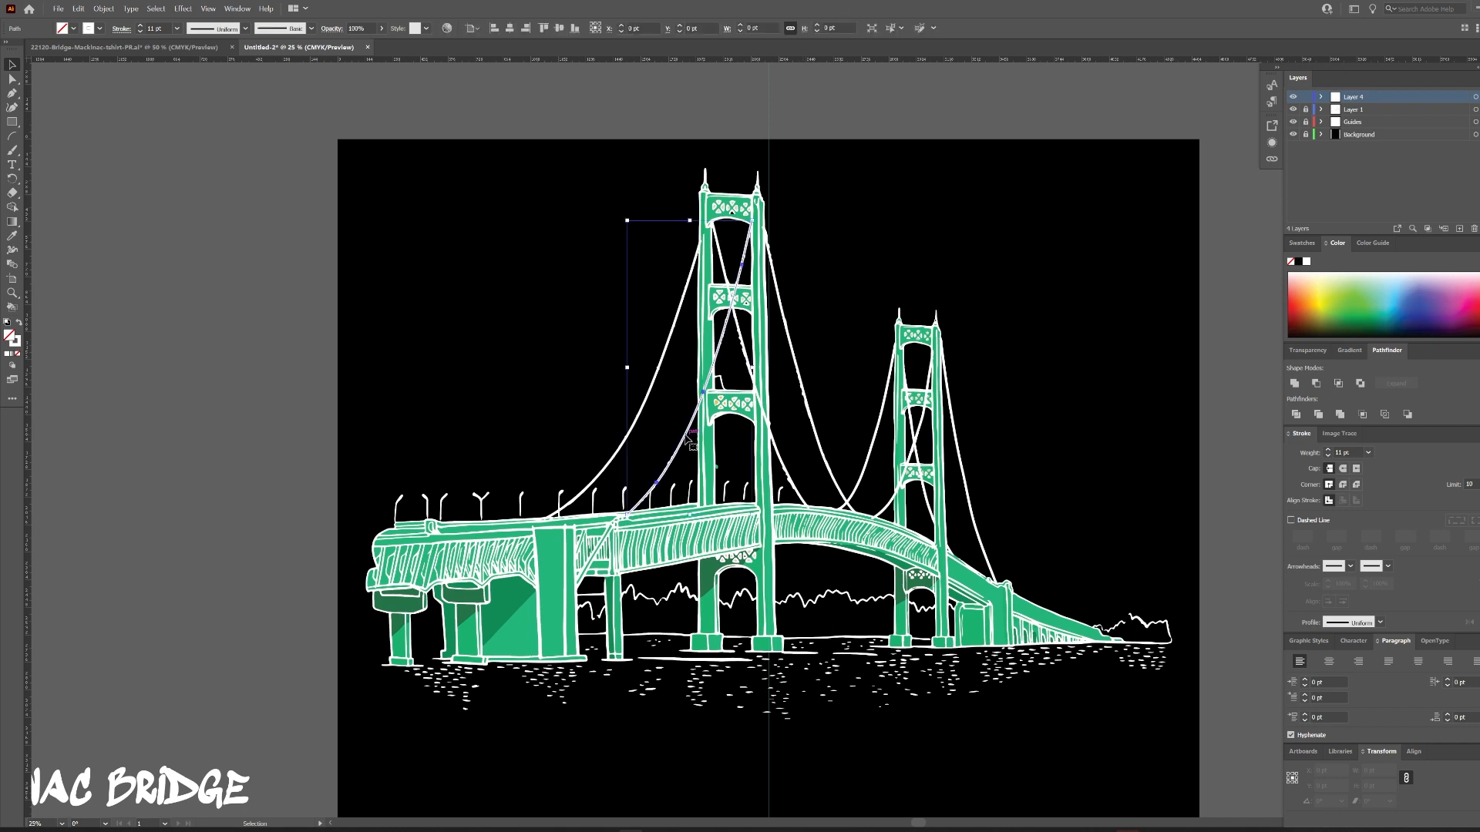
pyautogui.click(893, 31)
pyautogui.click(866, 300)
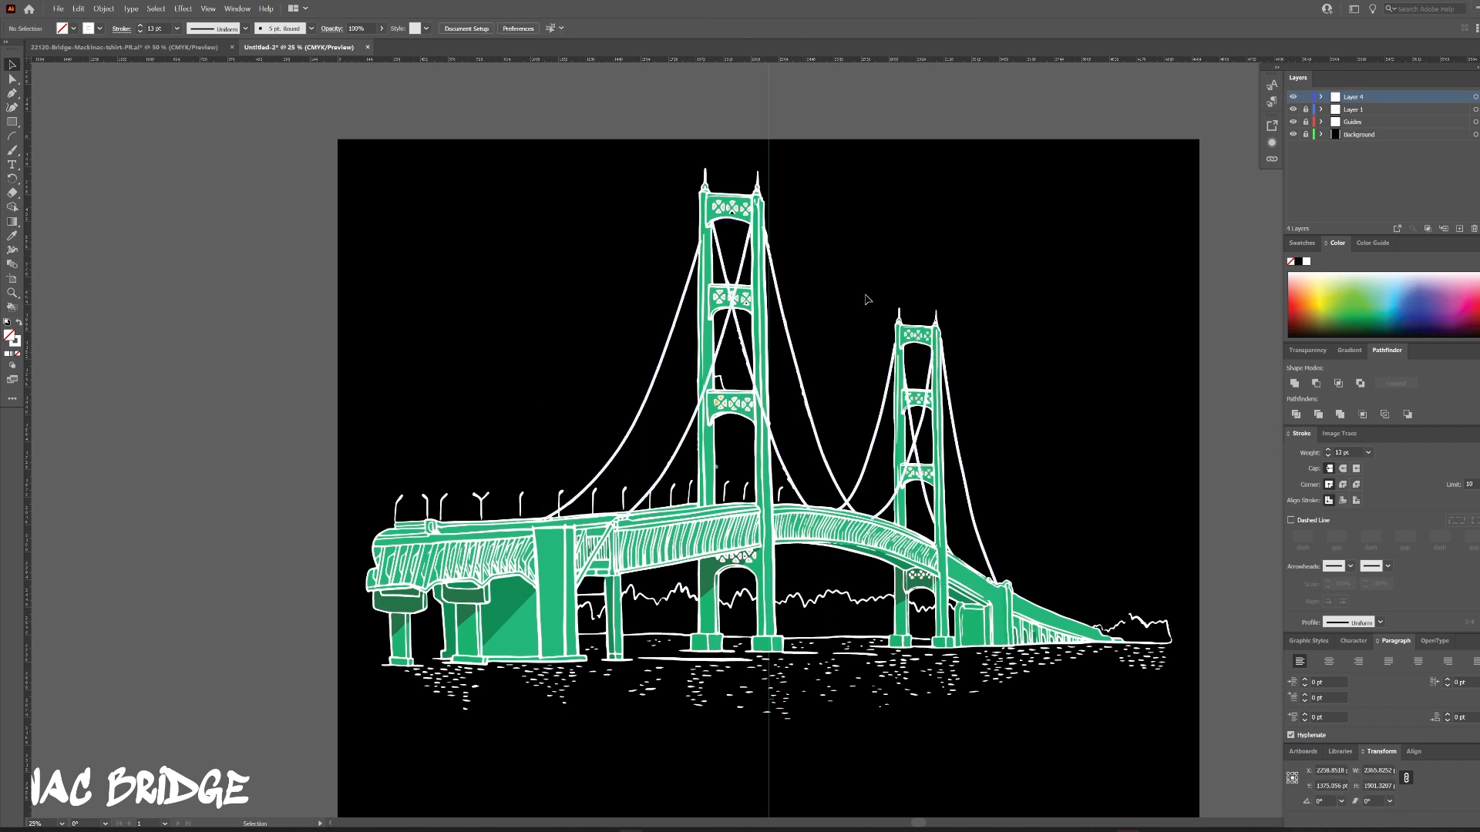
pyautogui.scroll(2, 746, 337)
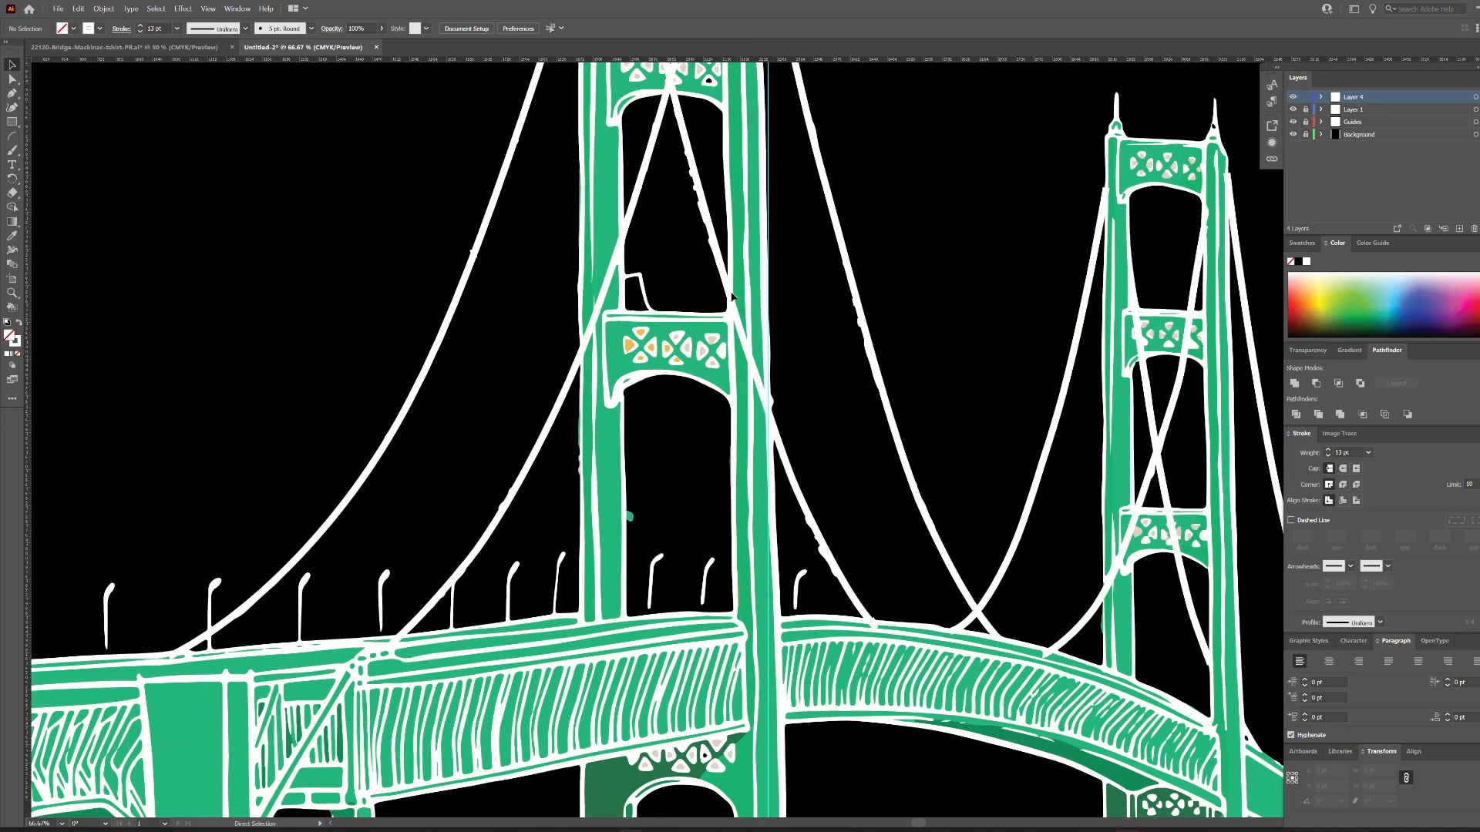
pyautogui.scroll(2, 717, 404)
pyautogui.scroll(2, 671, 486)
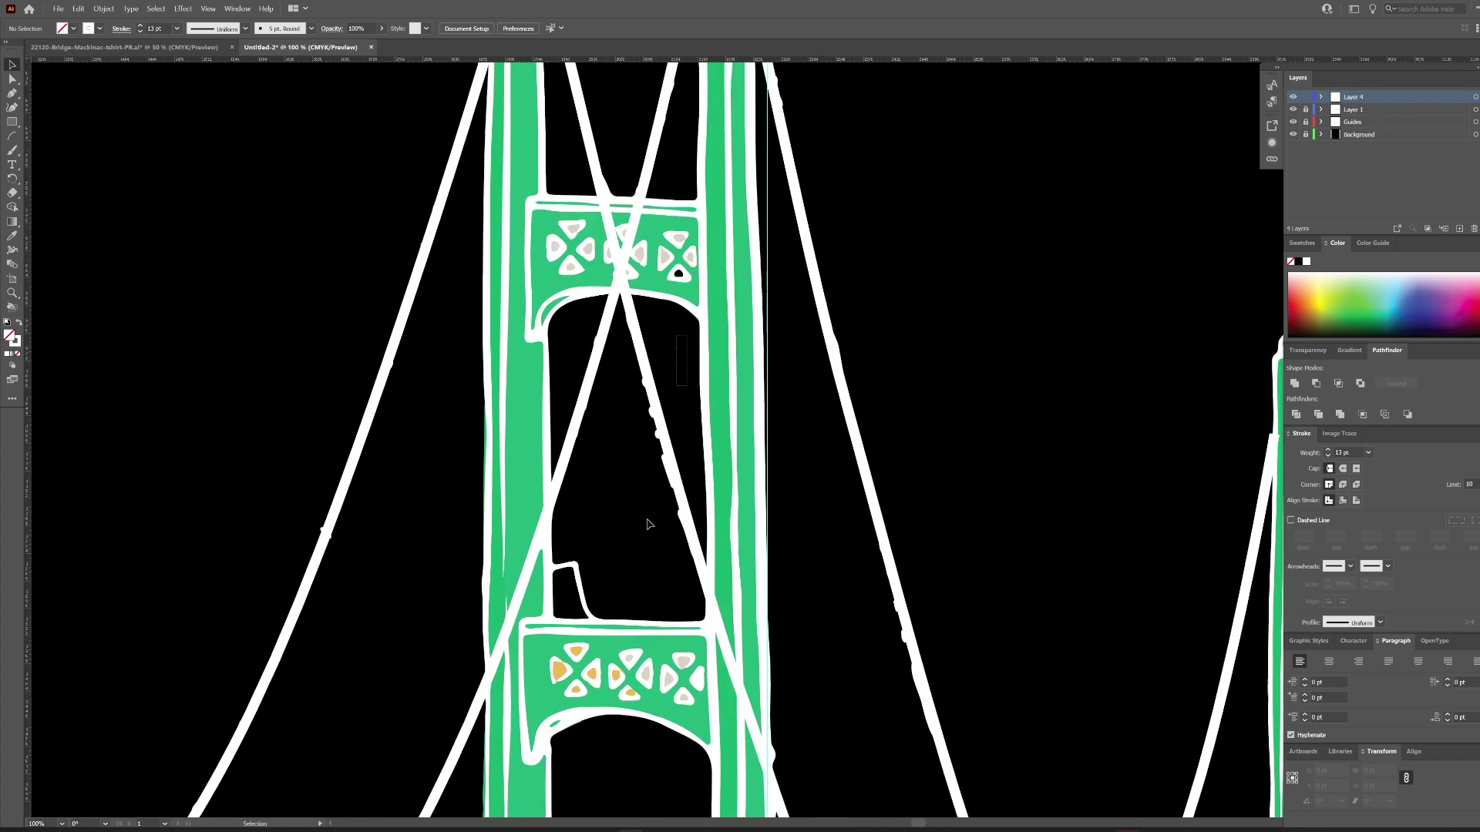
pyautogui.click(1293, 108)
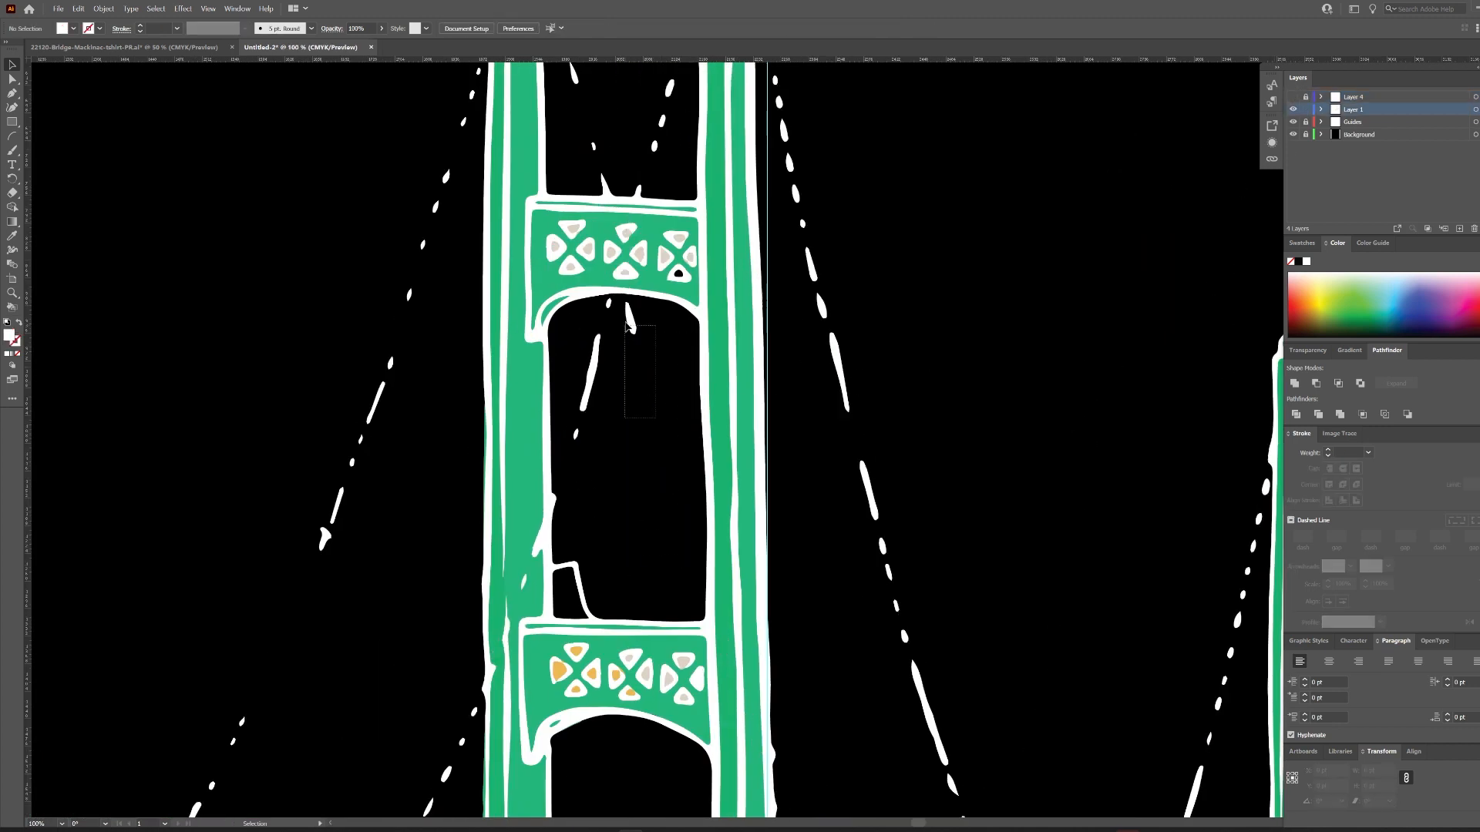
pyautogui.scroll(-5, 647, 382)
pyautogui.scroll(-2, 783, 116)
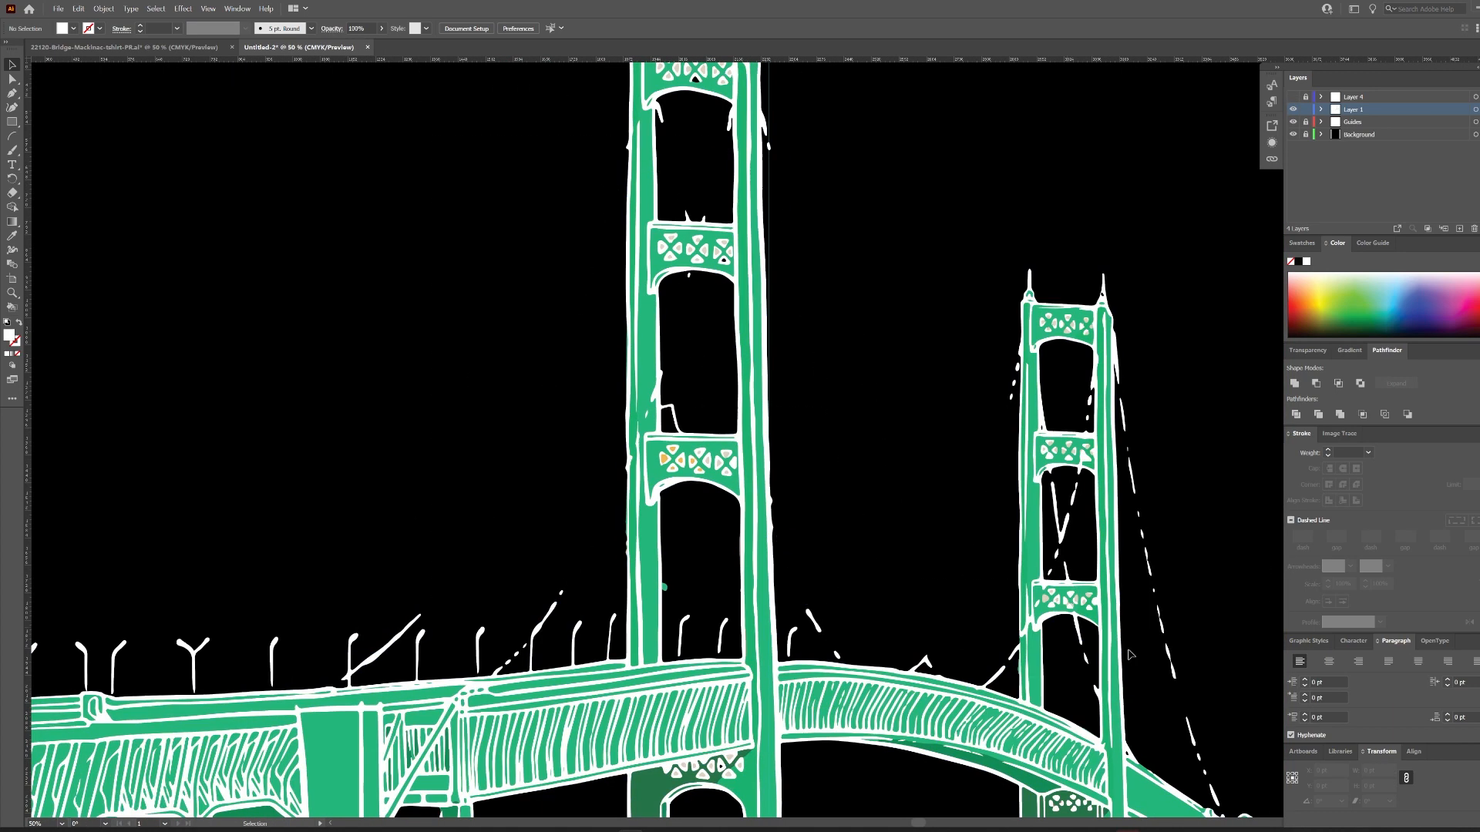
pyautogui.scroll(-1, 717, 210)
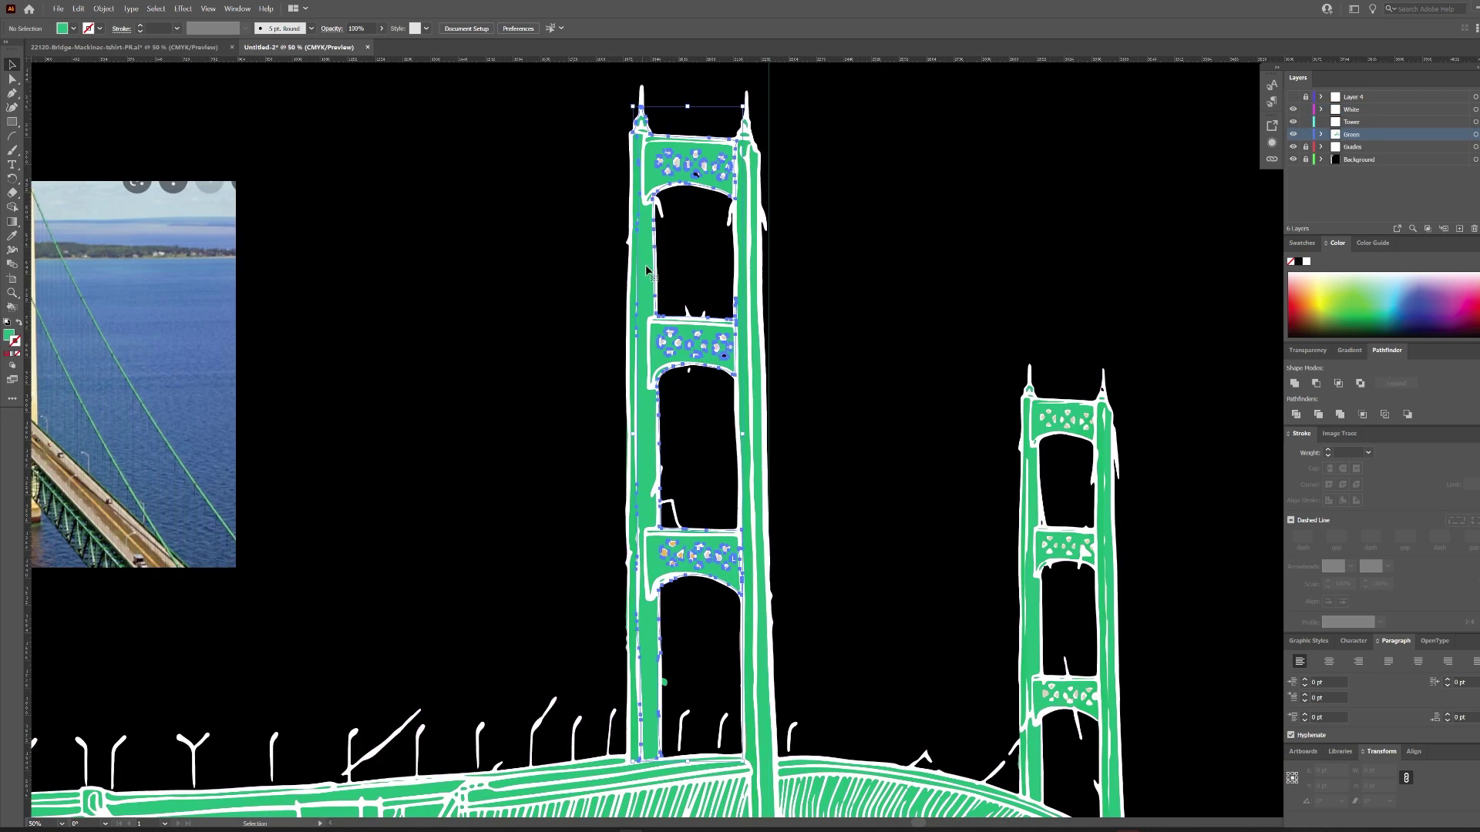
pyautogui.scroll(-2, 648, 269)
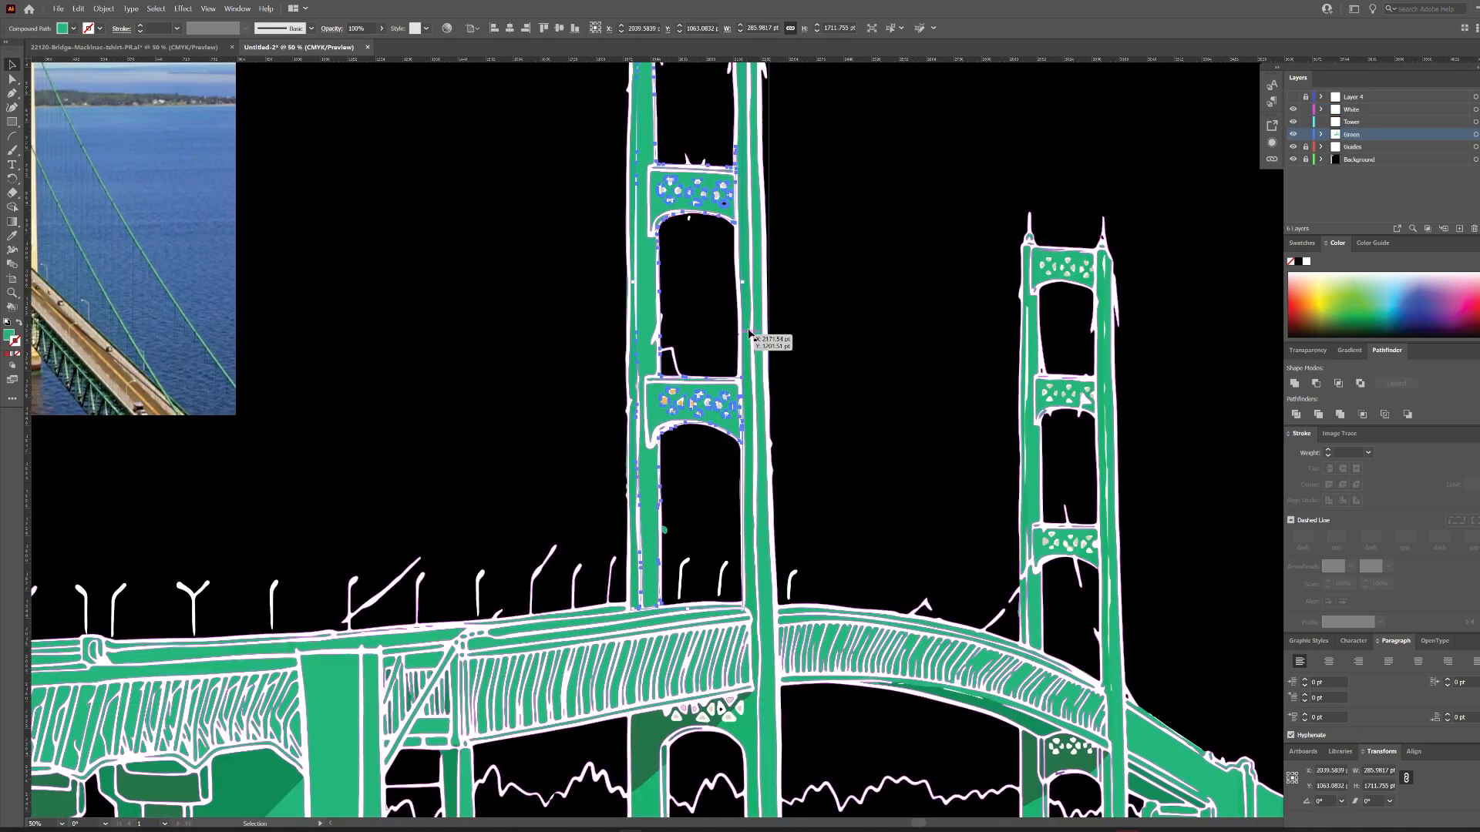
# Recolour both bridge tower columns cream using the Eyedropper on the reference photo.
pyautogui.click(310, 320)
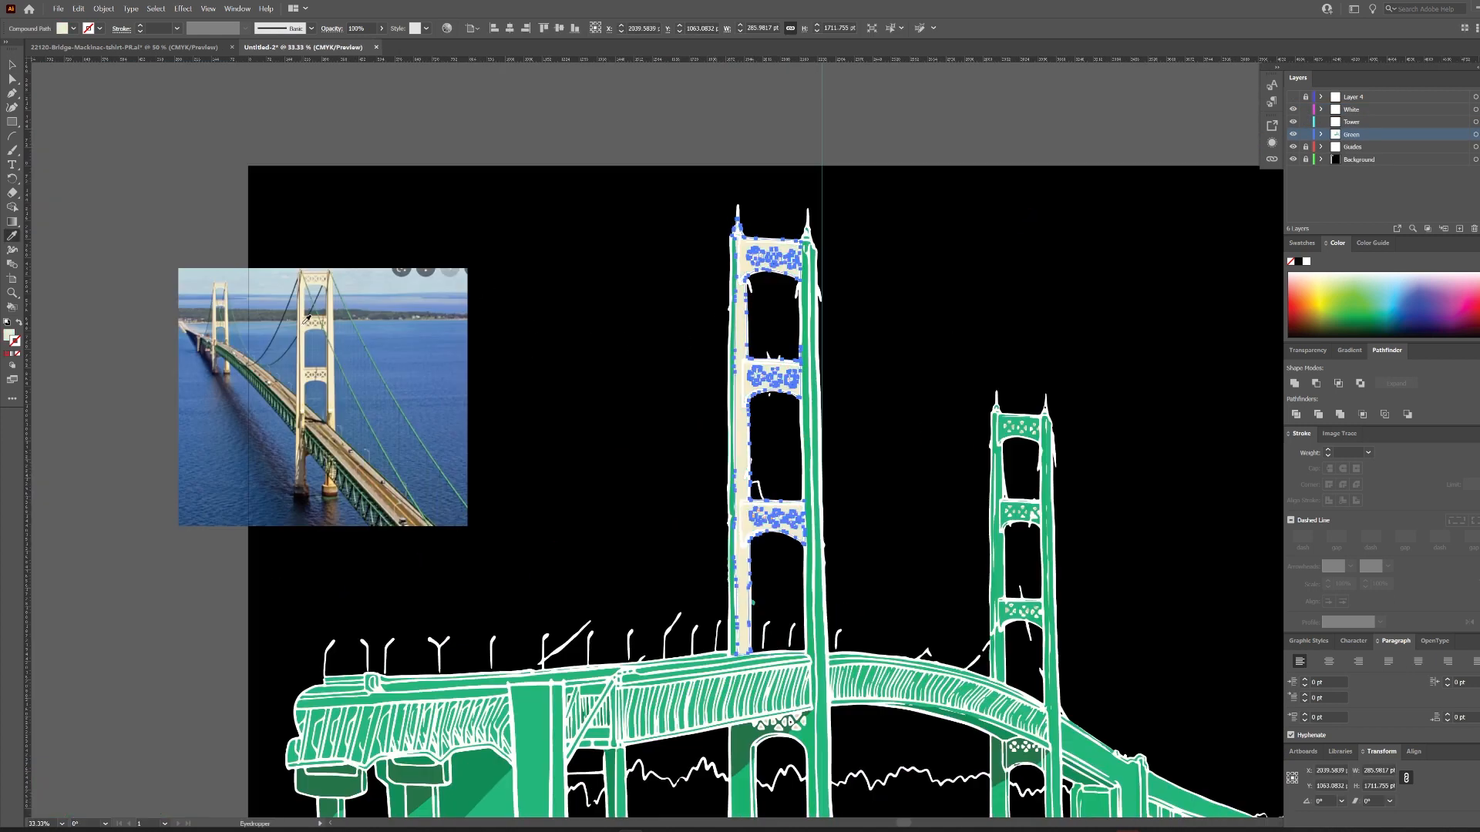
pyautogui.scroll(-2, 639, 256)
pyautogui.click(878, 323)
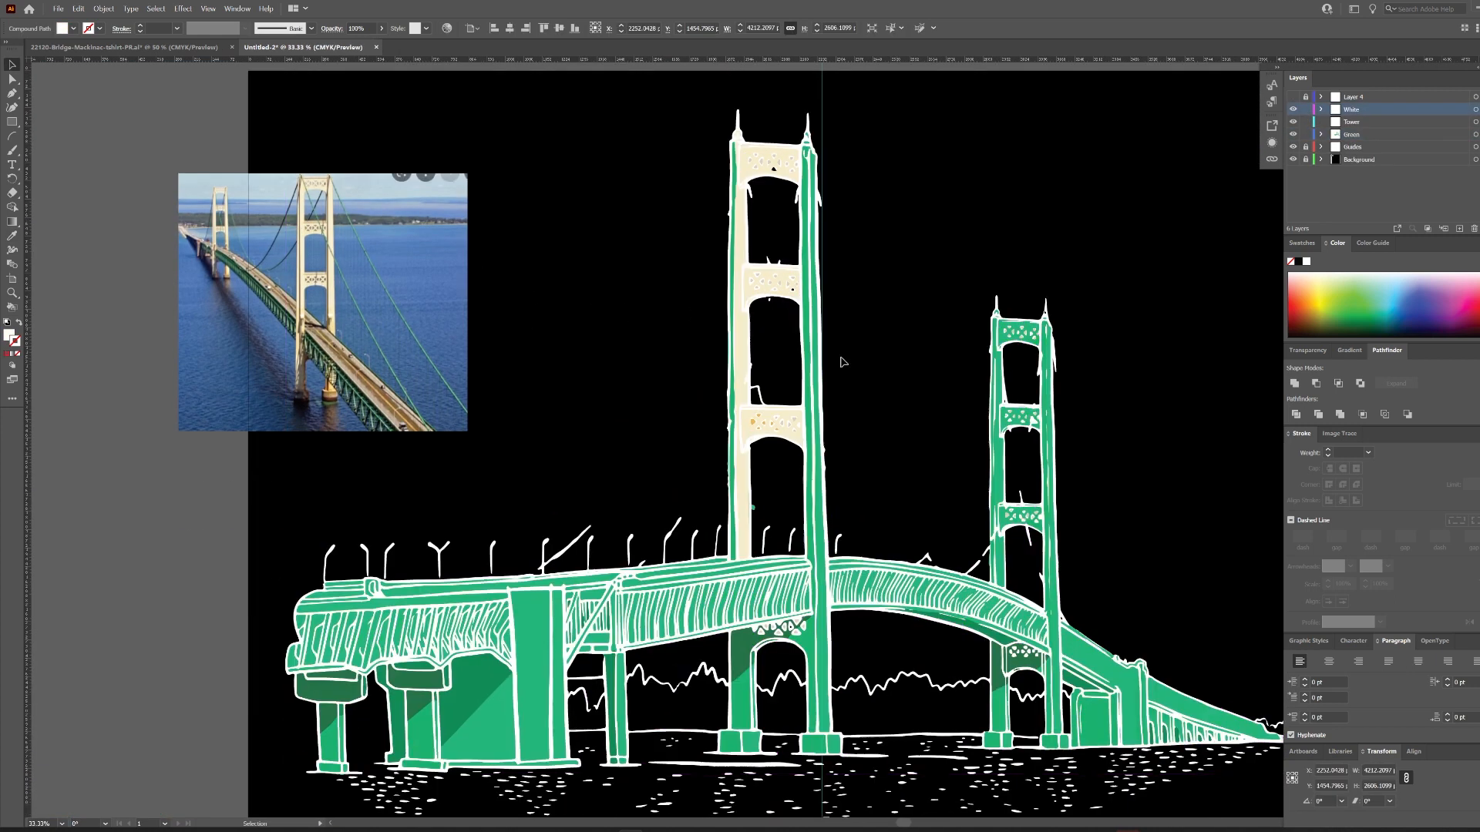
pyautogui.click(809, 361)
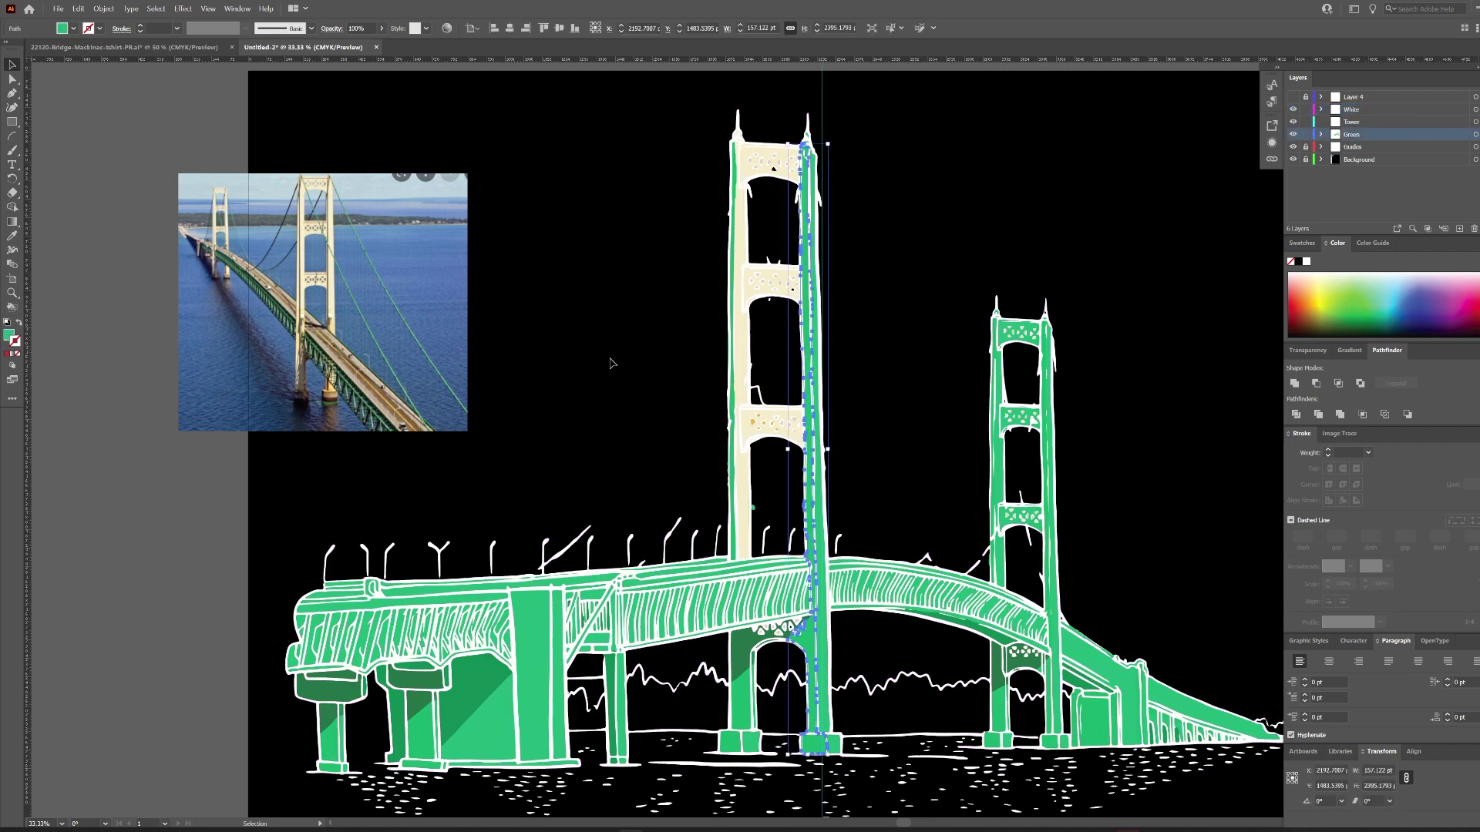
pyautogui.click(733, 261)
pyautogui.scroll(1, 776, 255)
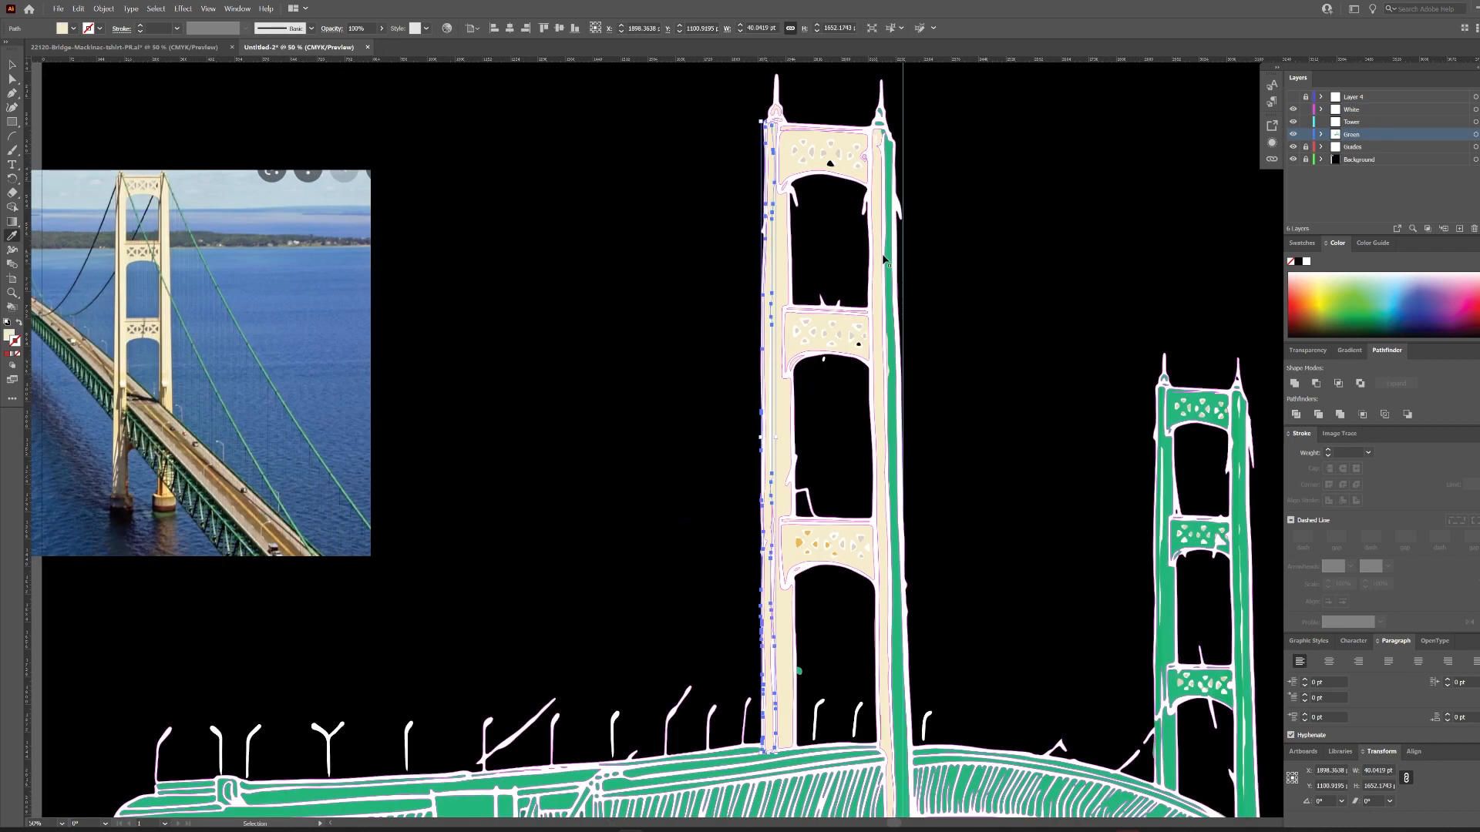
pyautogui.scroll(1, 809, 249)
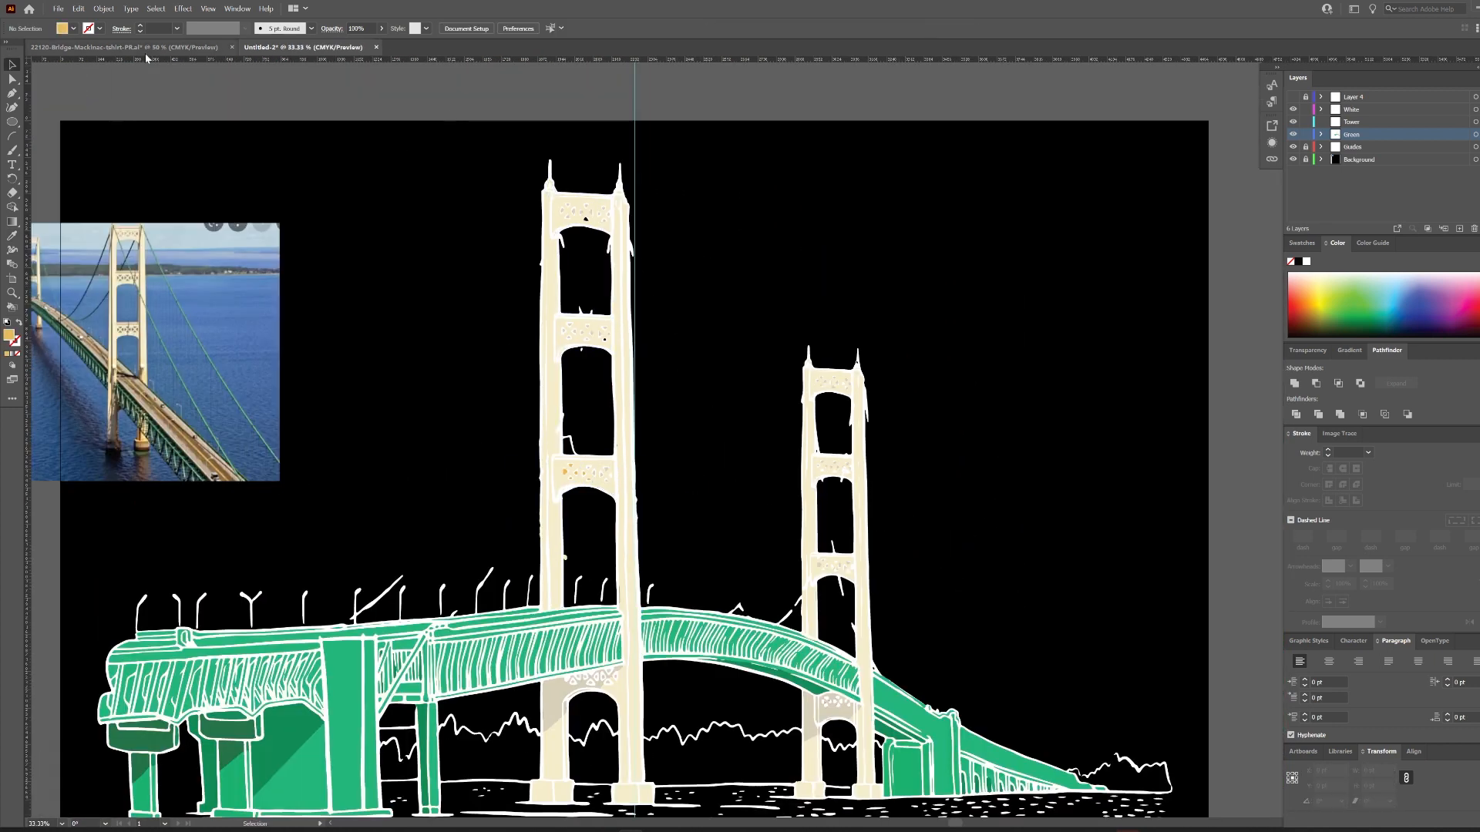
# Check the original white-background design and return to the black-background t-shirt document.
pyautogui.click(127, 48)
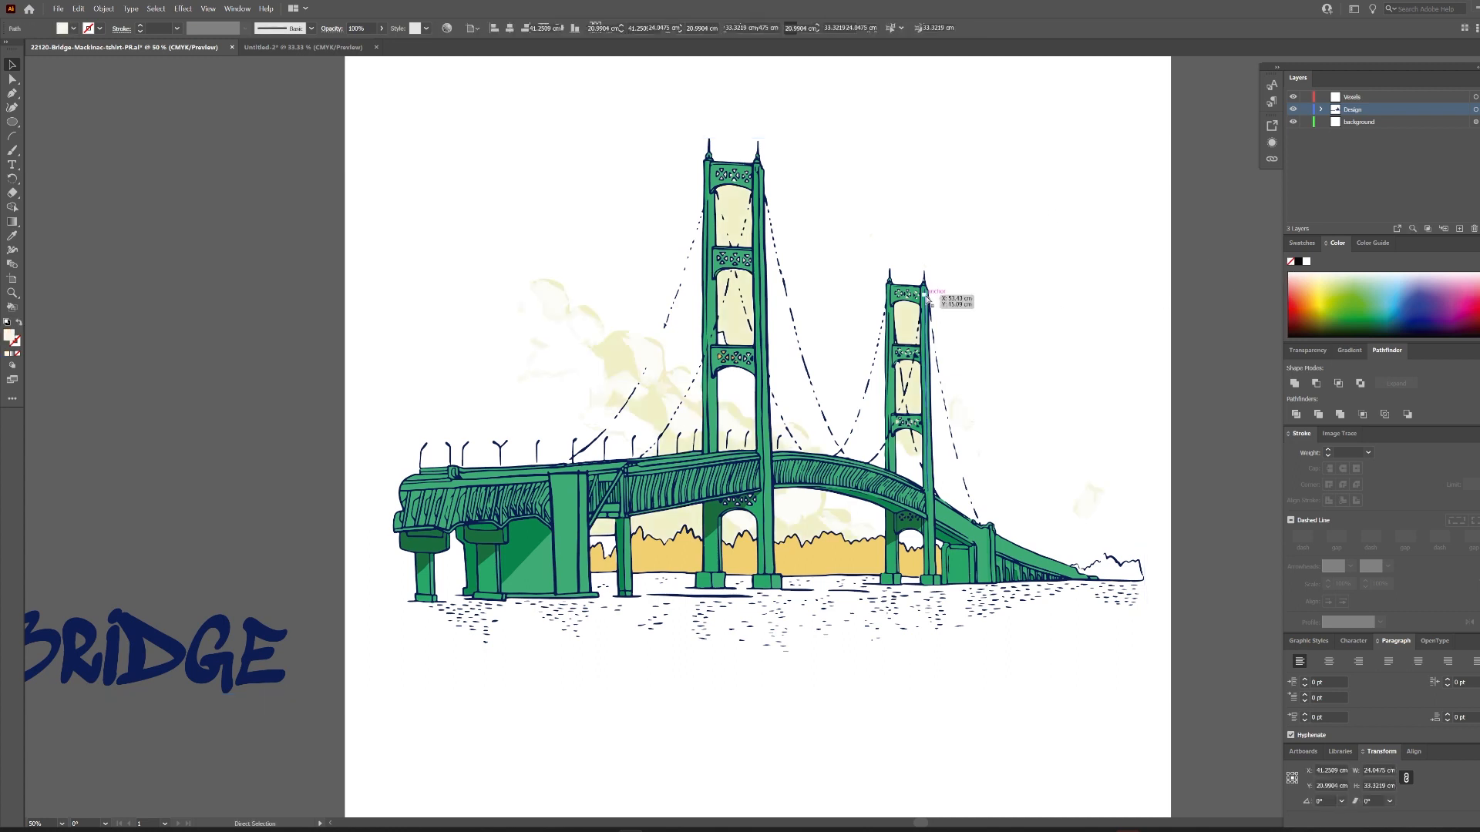
pyautogui.click(303, 48)
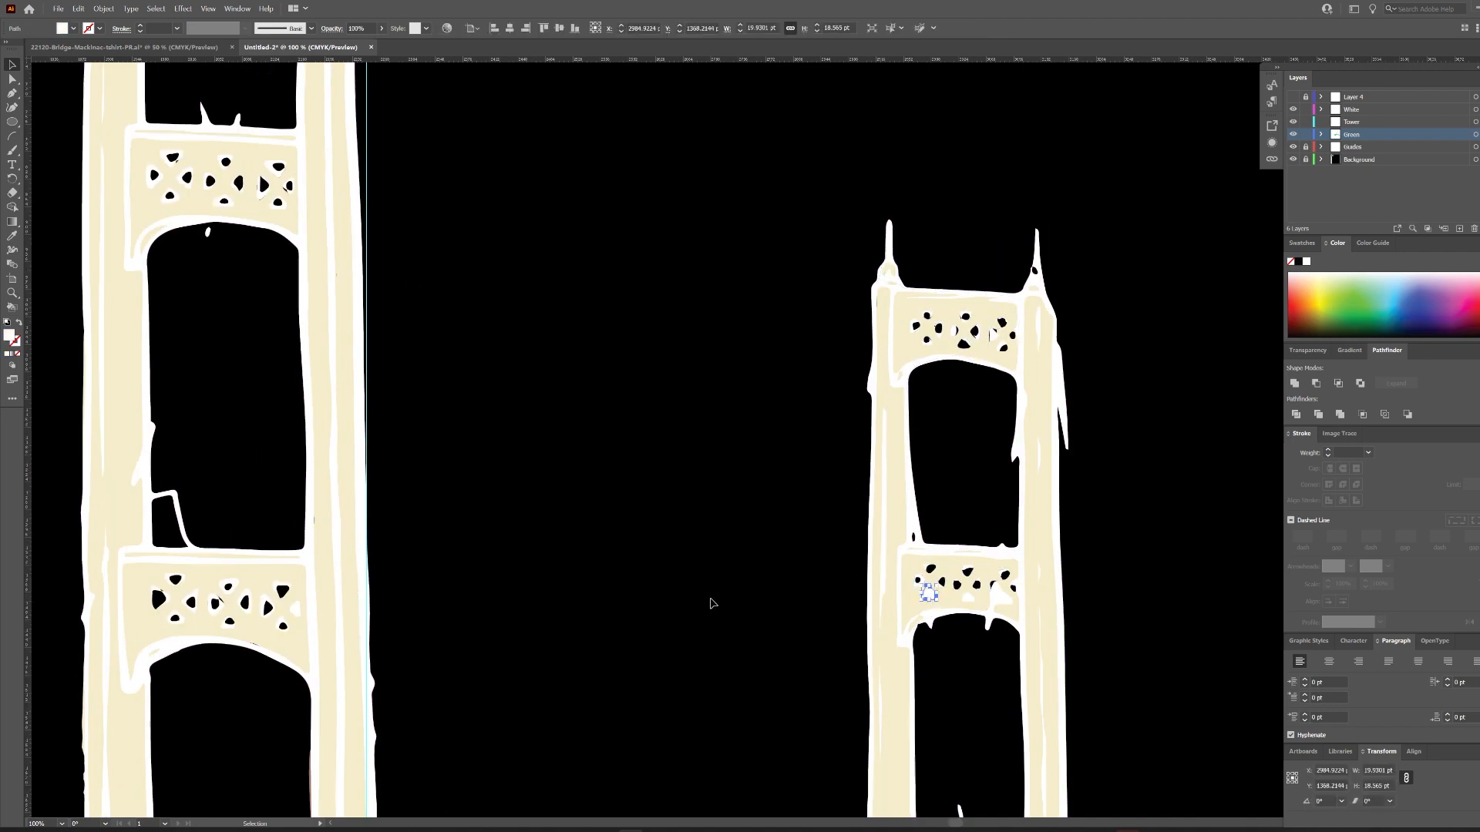
pyautogui.click(786, 602)
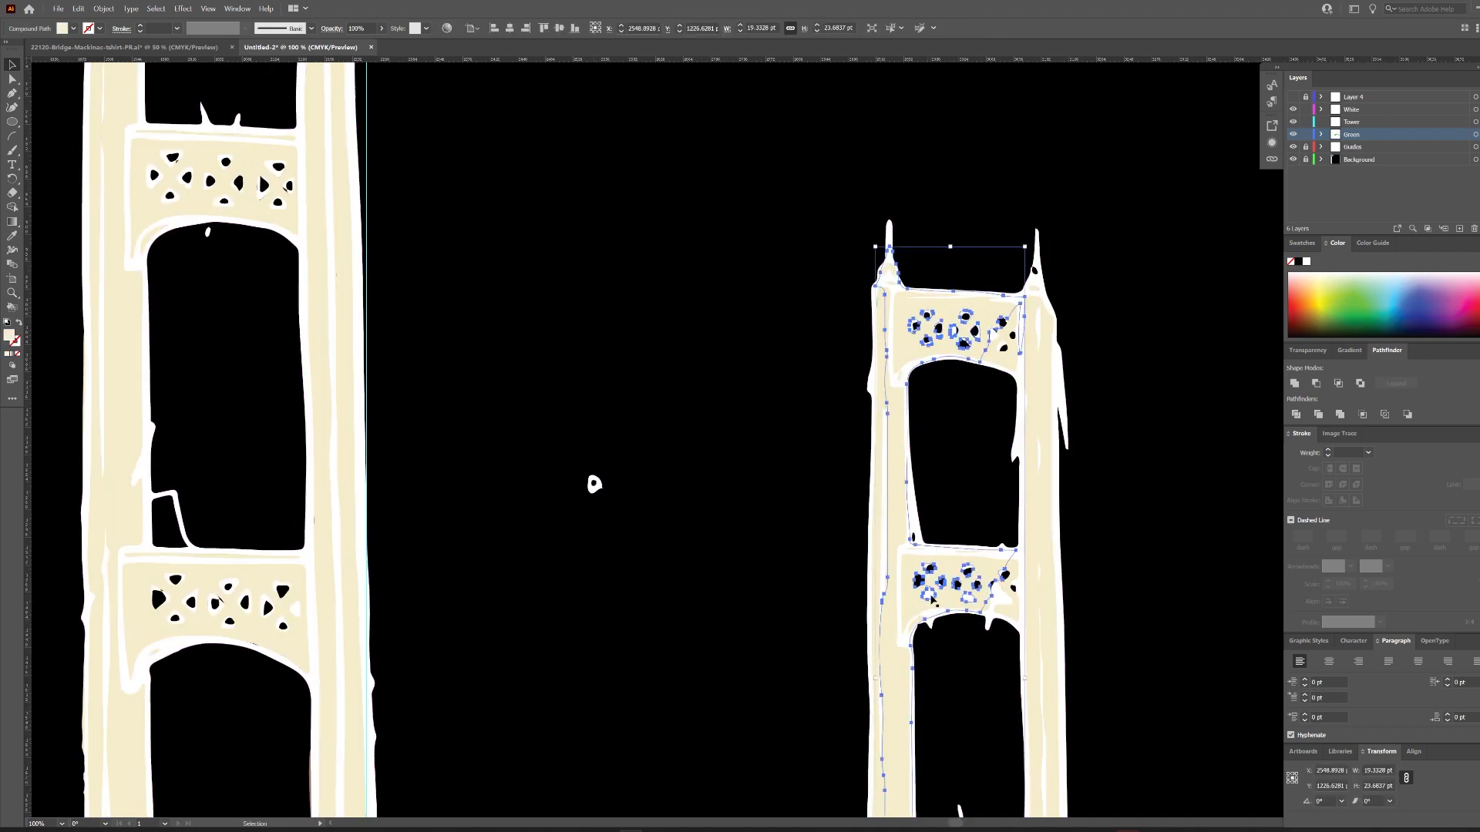
pyautogui.hotkey('ctrl', '-')
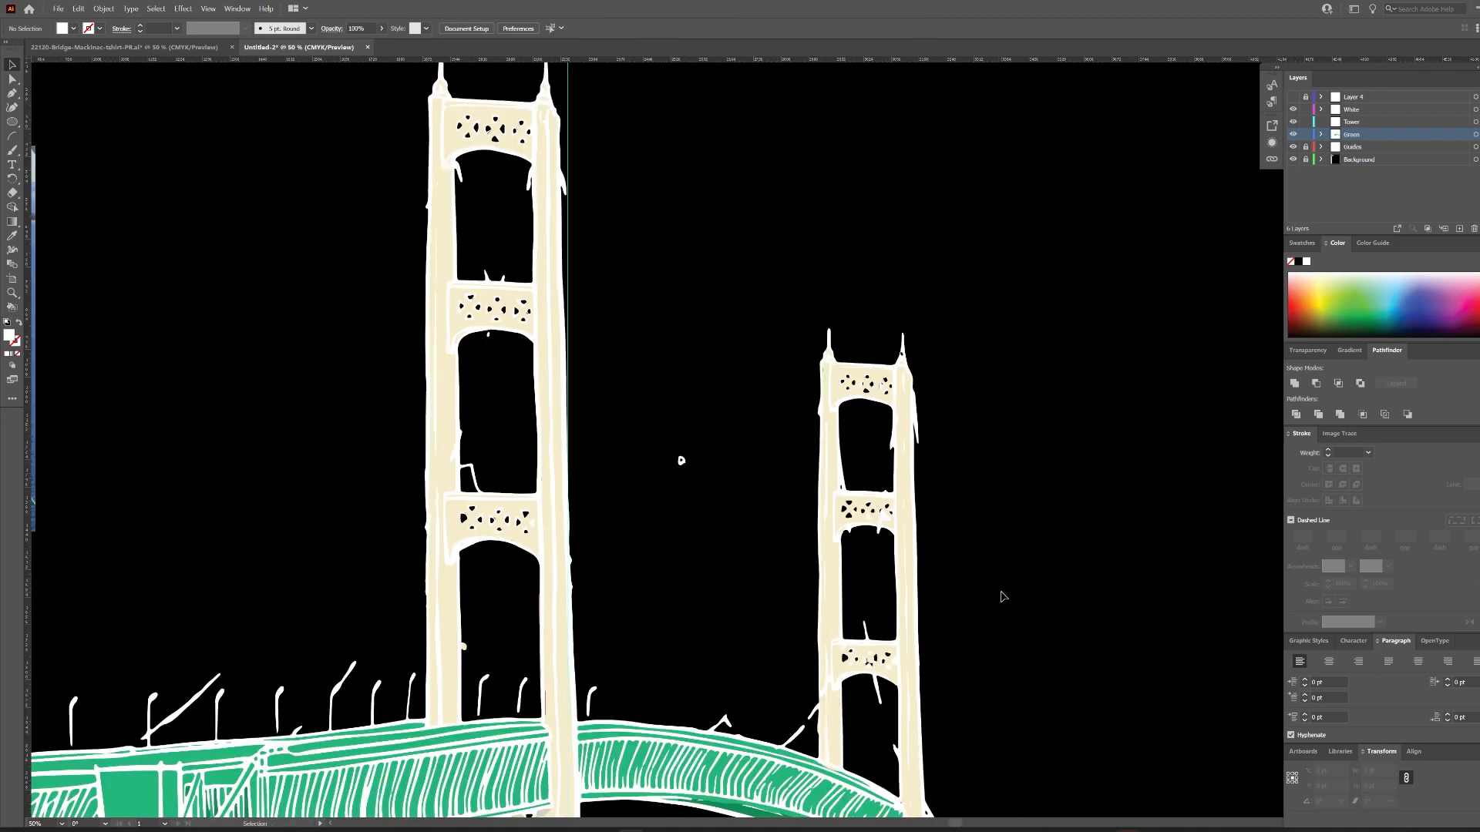
pyautogui.scroll(-3, 1012, 594)
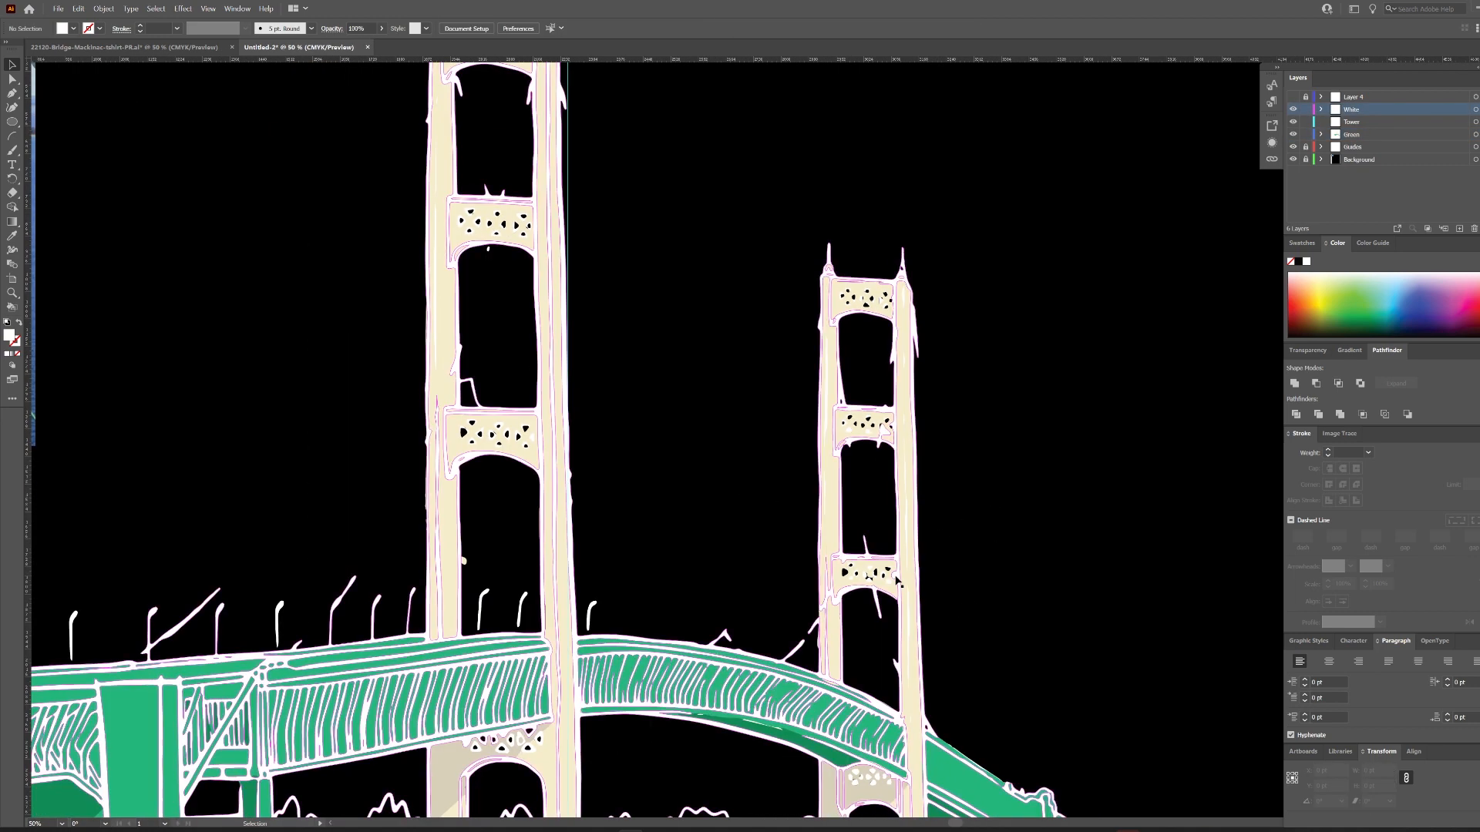
pyautogui.hotkey('ctrl', '-')
pyautogui.hotkey('ctrl', '-')
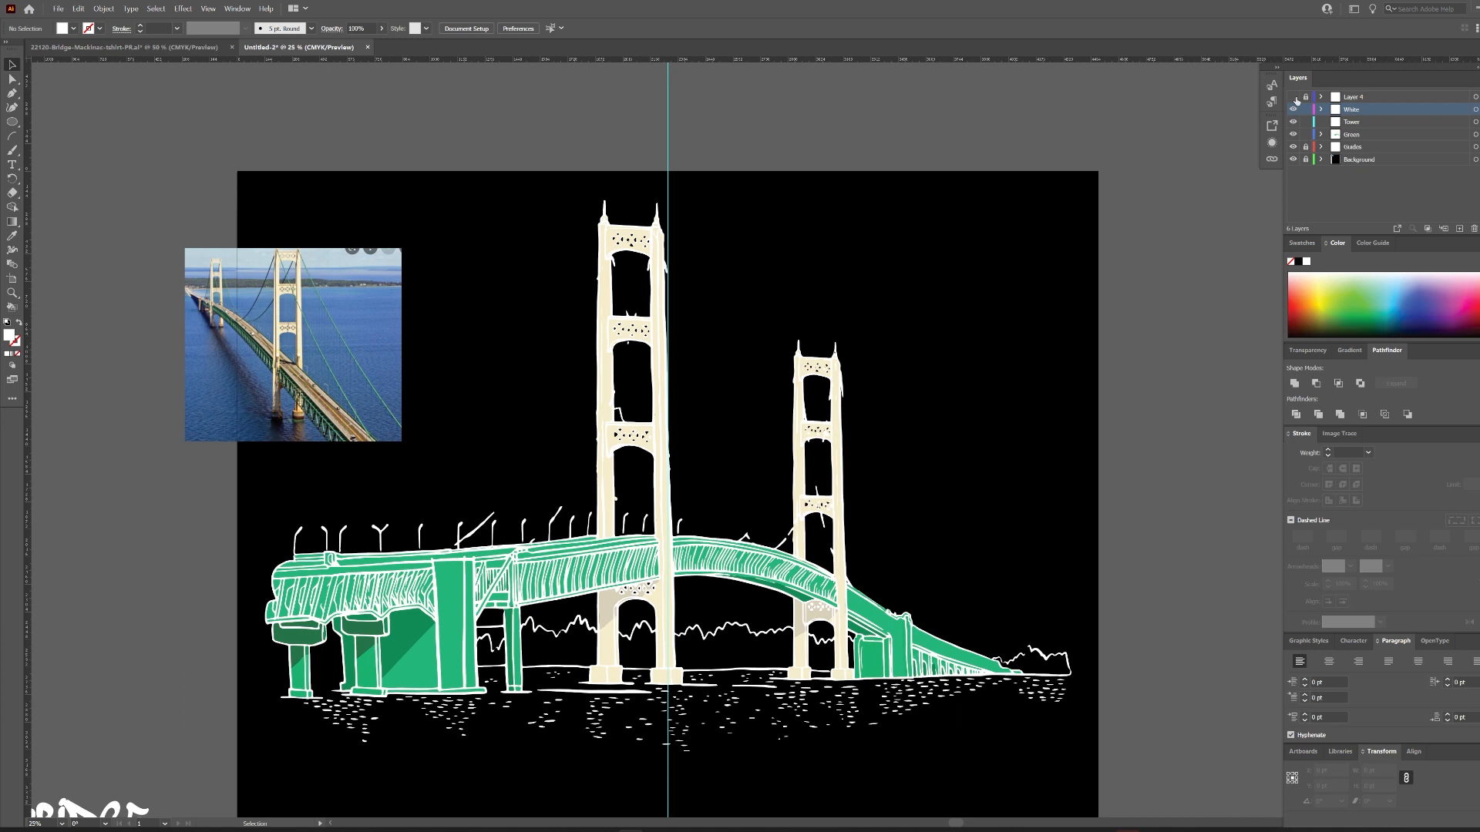
# Reveal the Wires layer and recolour all the suspension cable strokes green.
pyautogui.click(1294, 109)
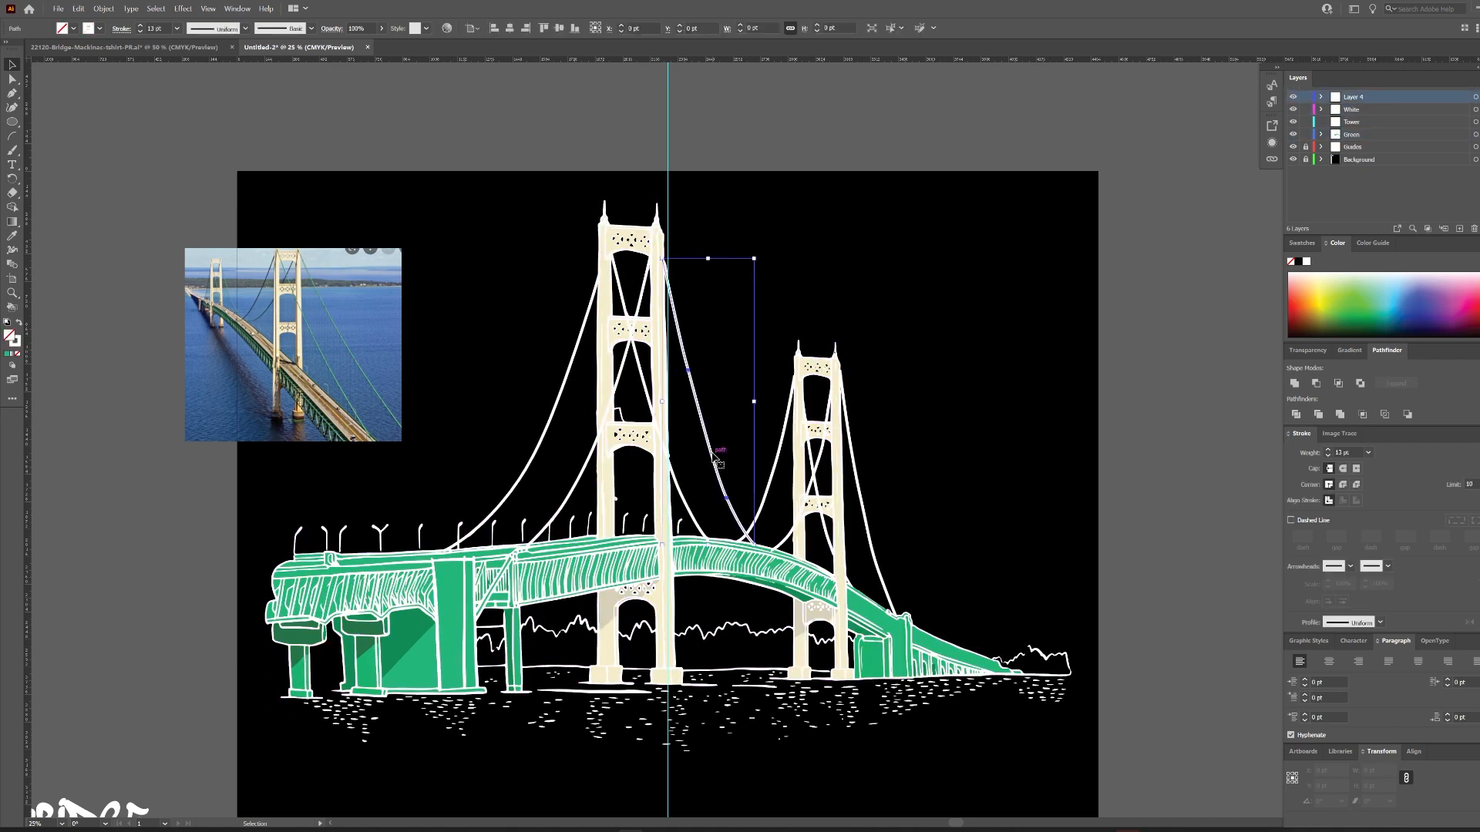
pyautogui.hotkey('ctrl', 'a')
pyautogui.doubleClick(14, 338)
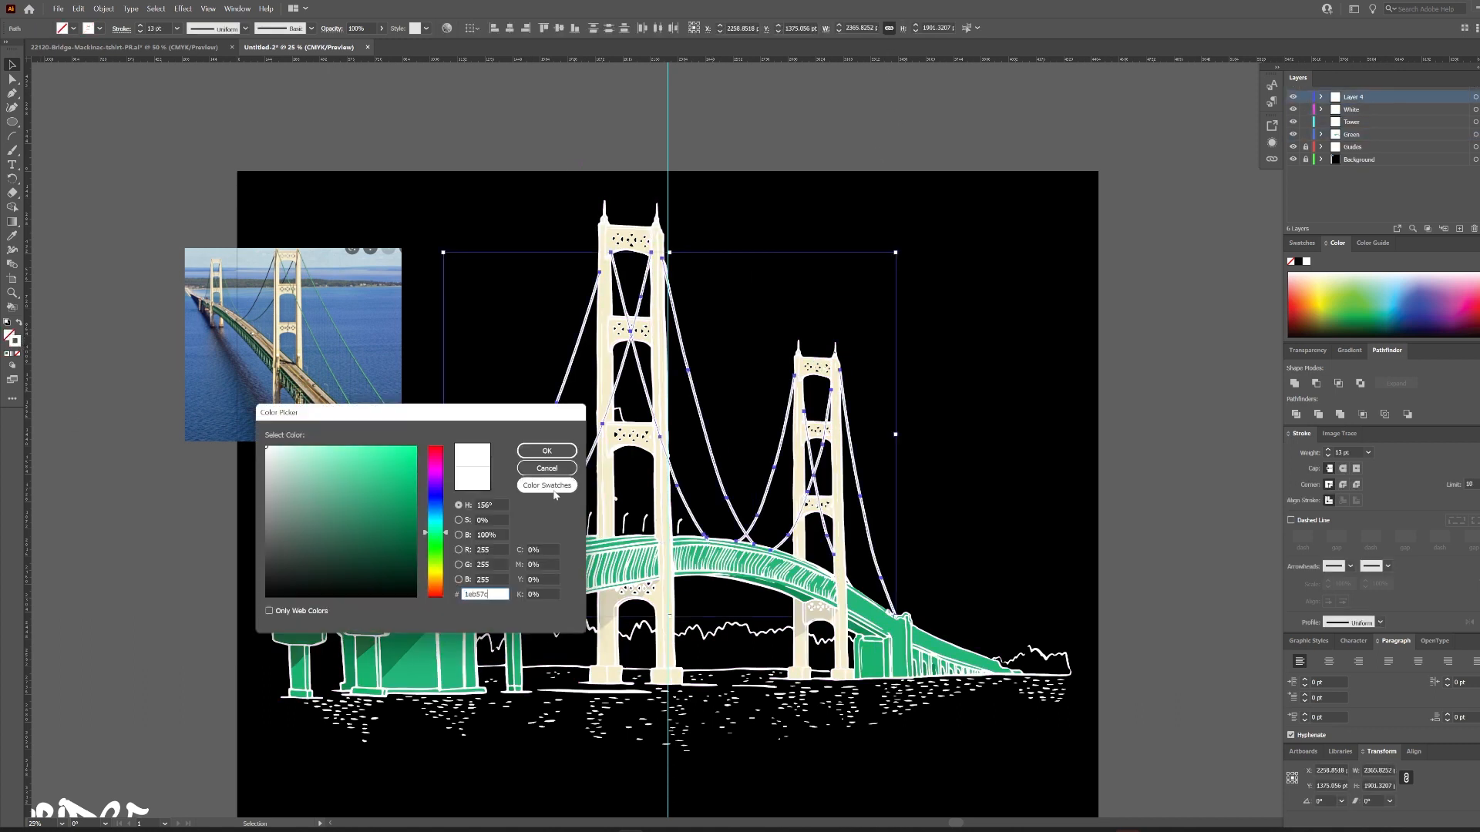
pyautogui.press('Return')
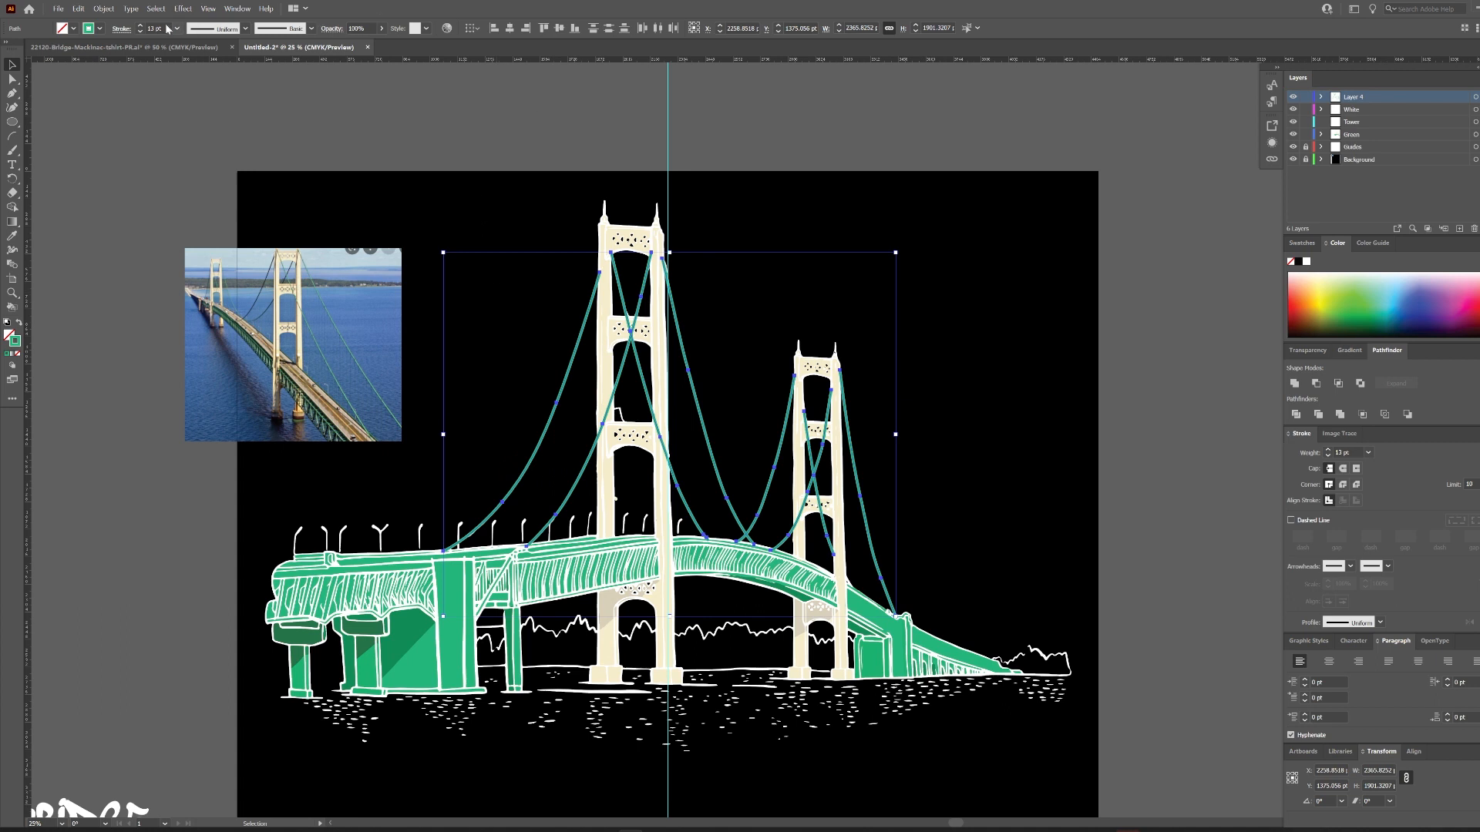
pyautogui.scroll(5, 570, 226)
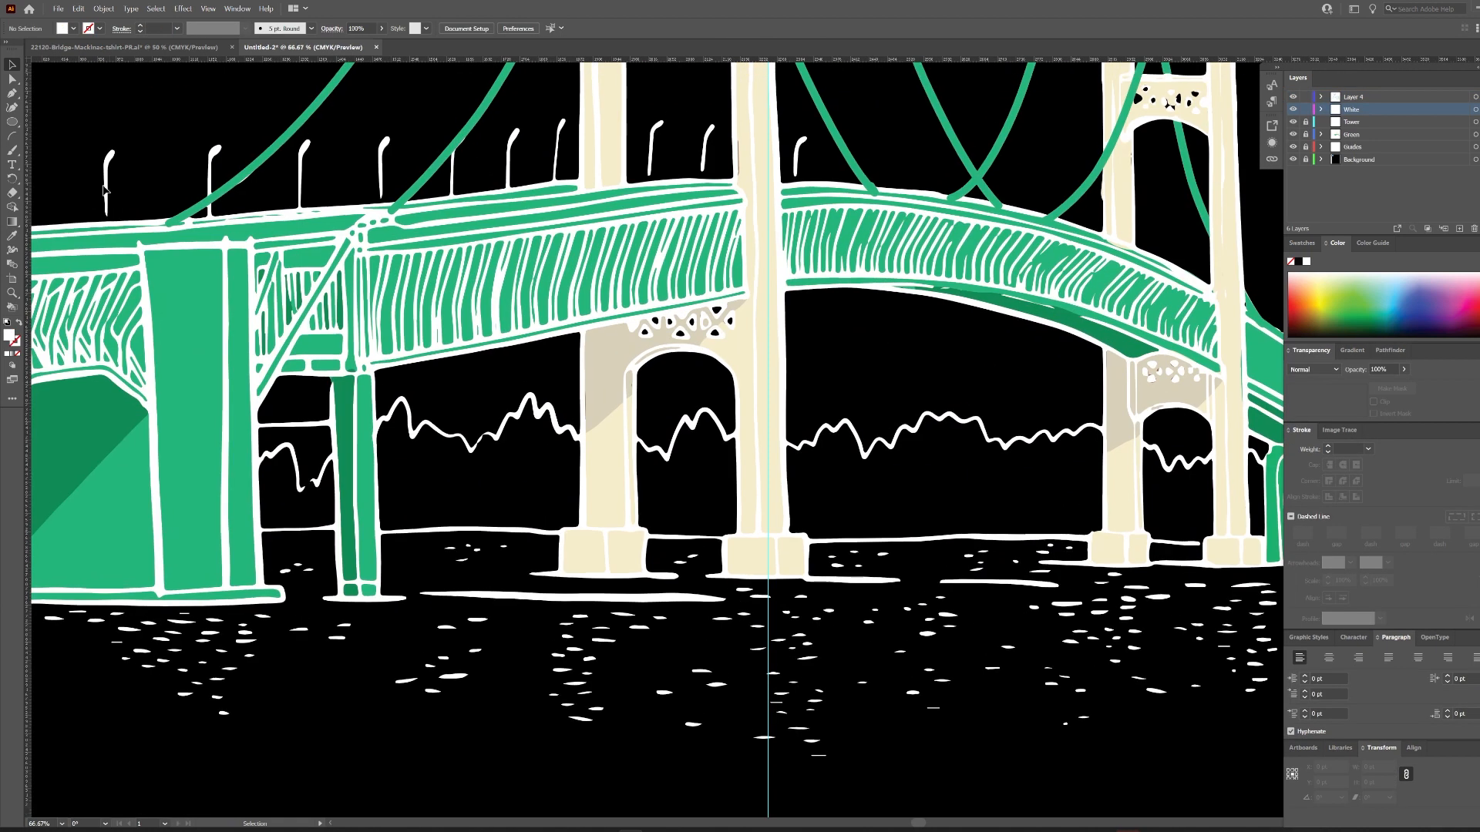
# Adjust the stray white stroke beside the deck pier with the Direct Selection tool.
pyautogui.click(274, 407)
pyautogui.scroll(3, 273, 407)
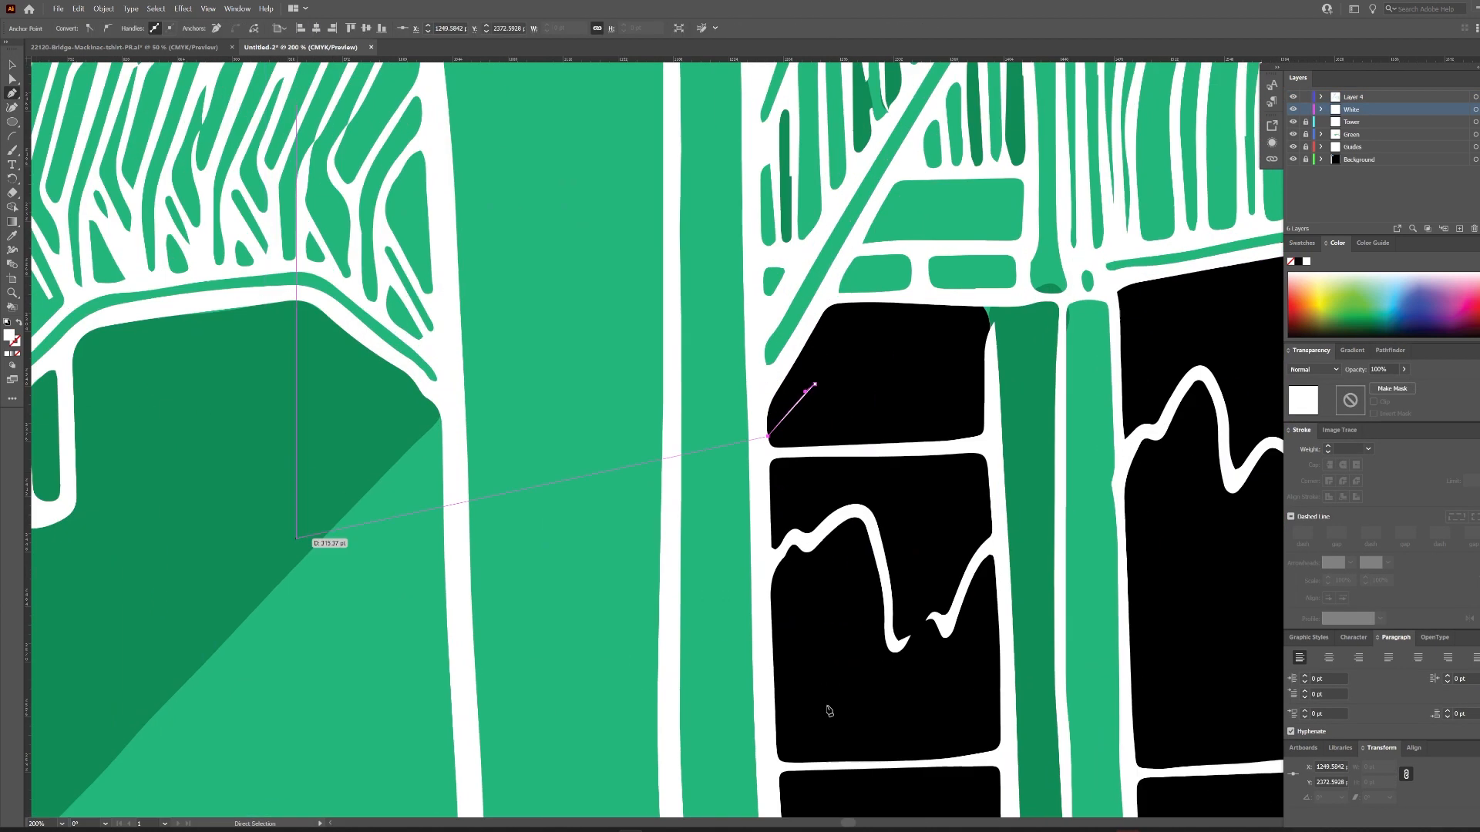
pyautogui.moveTo(826, 695); pyautogui.dragTo(772, 544)
pyautogui.moveTo(799, 381); pyautogui.dragTo(777, 680)
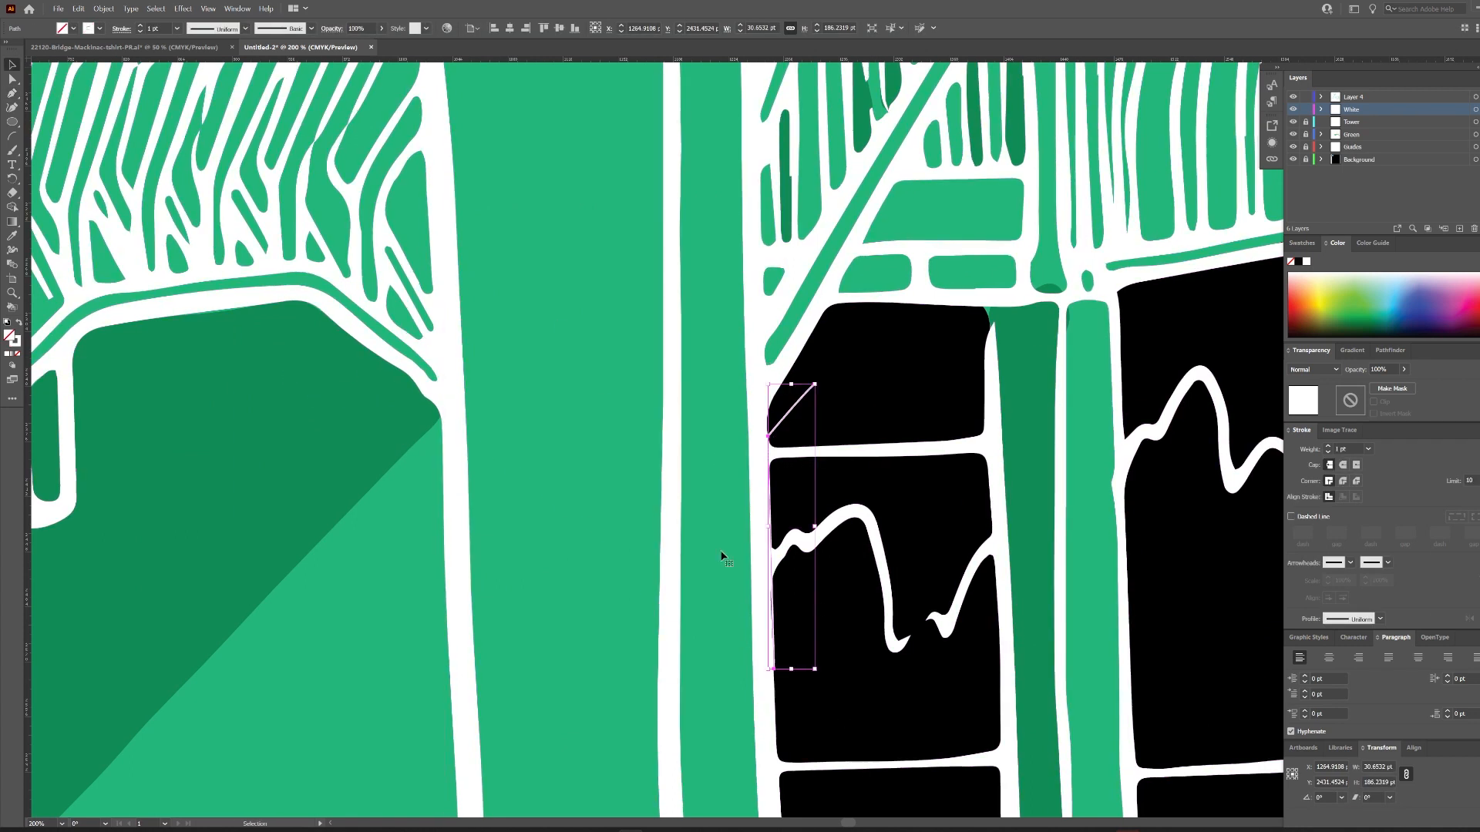
pyautogui.click(777, 680)
pyautogui.scroll(-3, 848, 609)
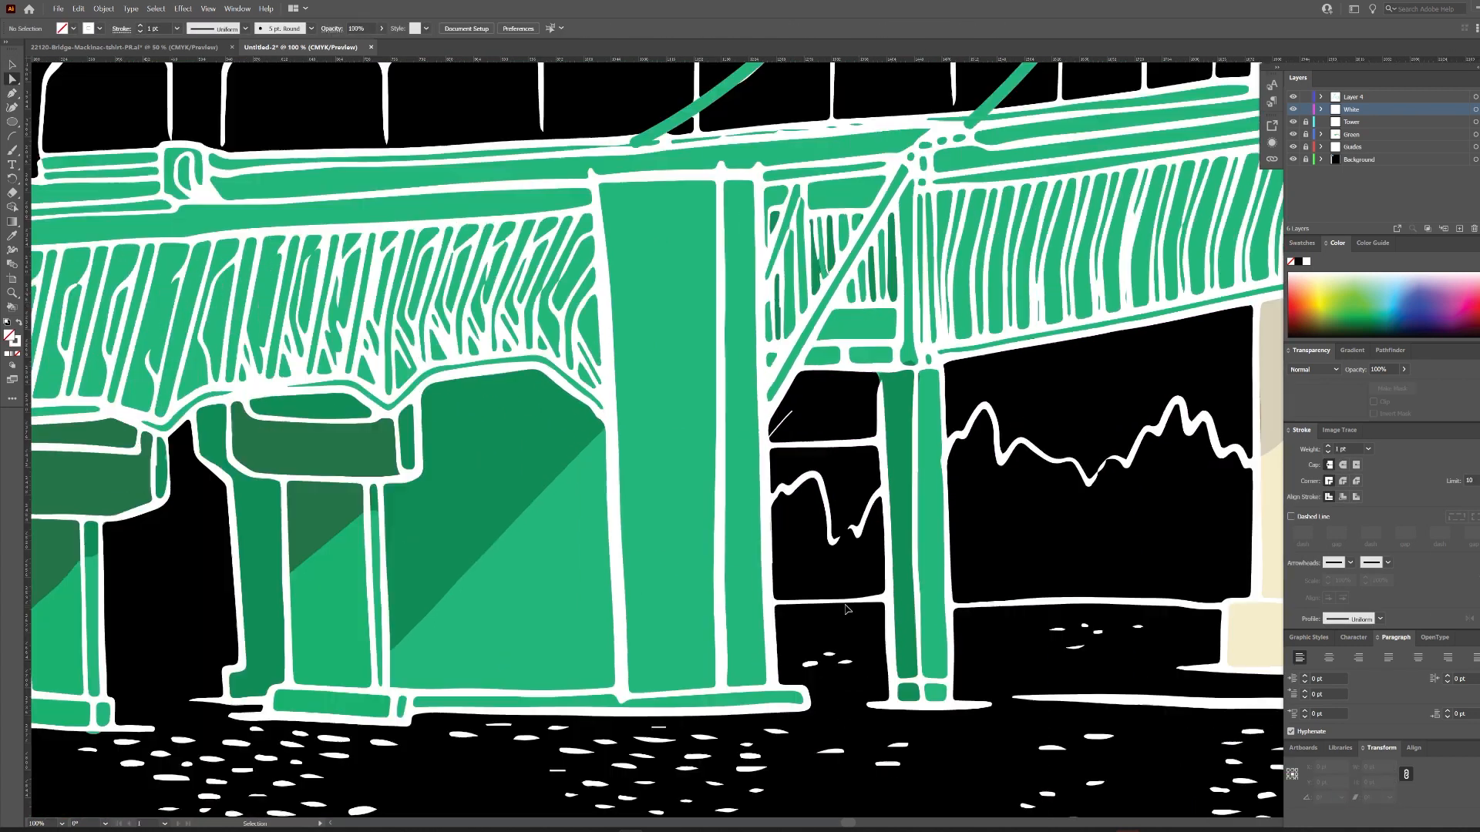
pyautogui.scroll(2, 786, 428)
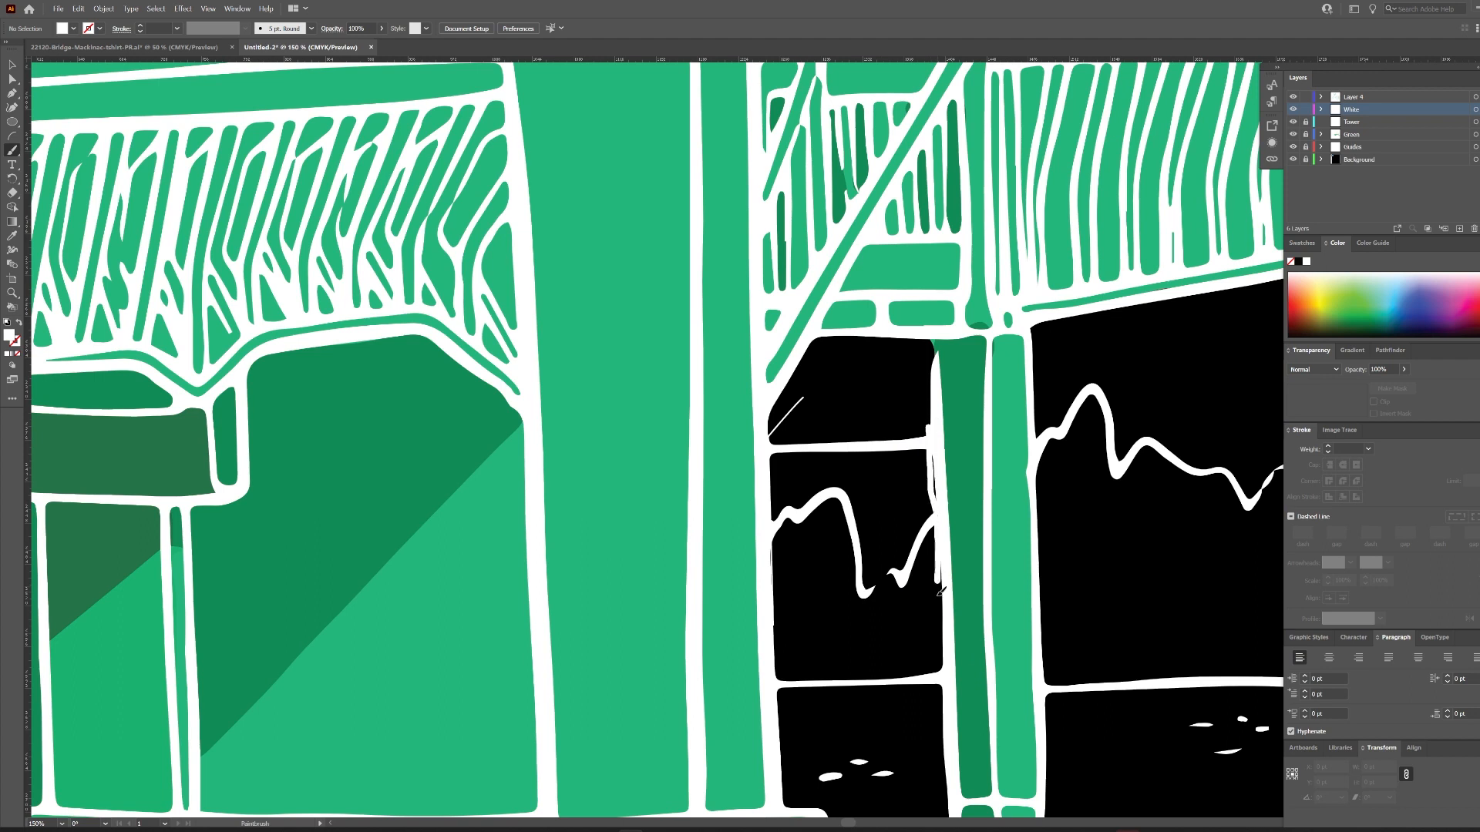
# Select all the white paths and apply an option from their context menu.
pyautogui.hotkey('ctrl', 'a')
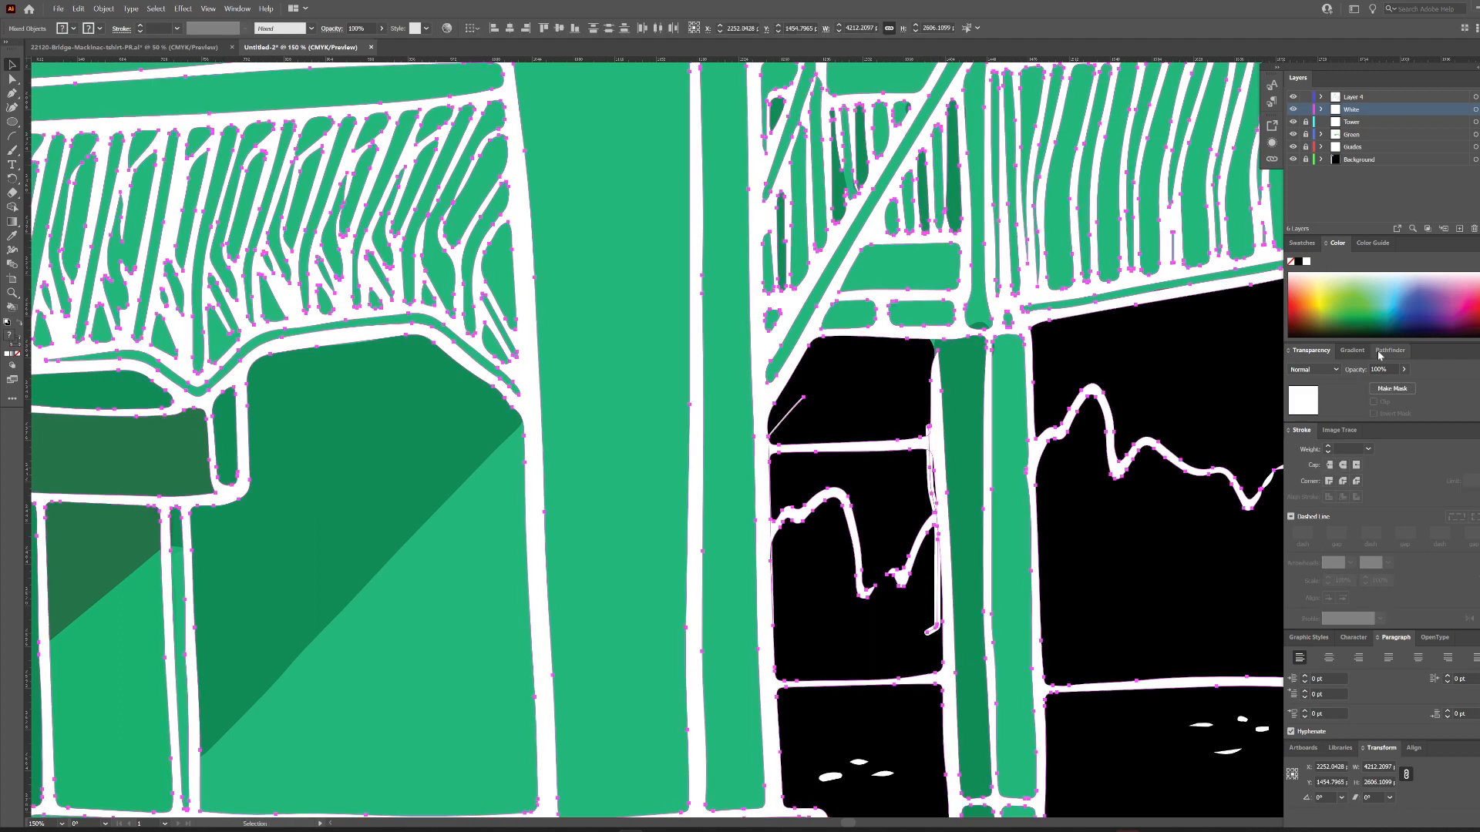
pyautogui.rightClick(873, 476)
pyautogui.click(914, 543)
pyautogui.hscroll(8, 740, 463)
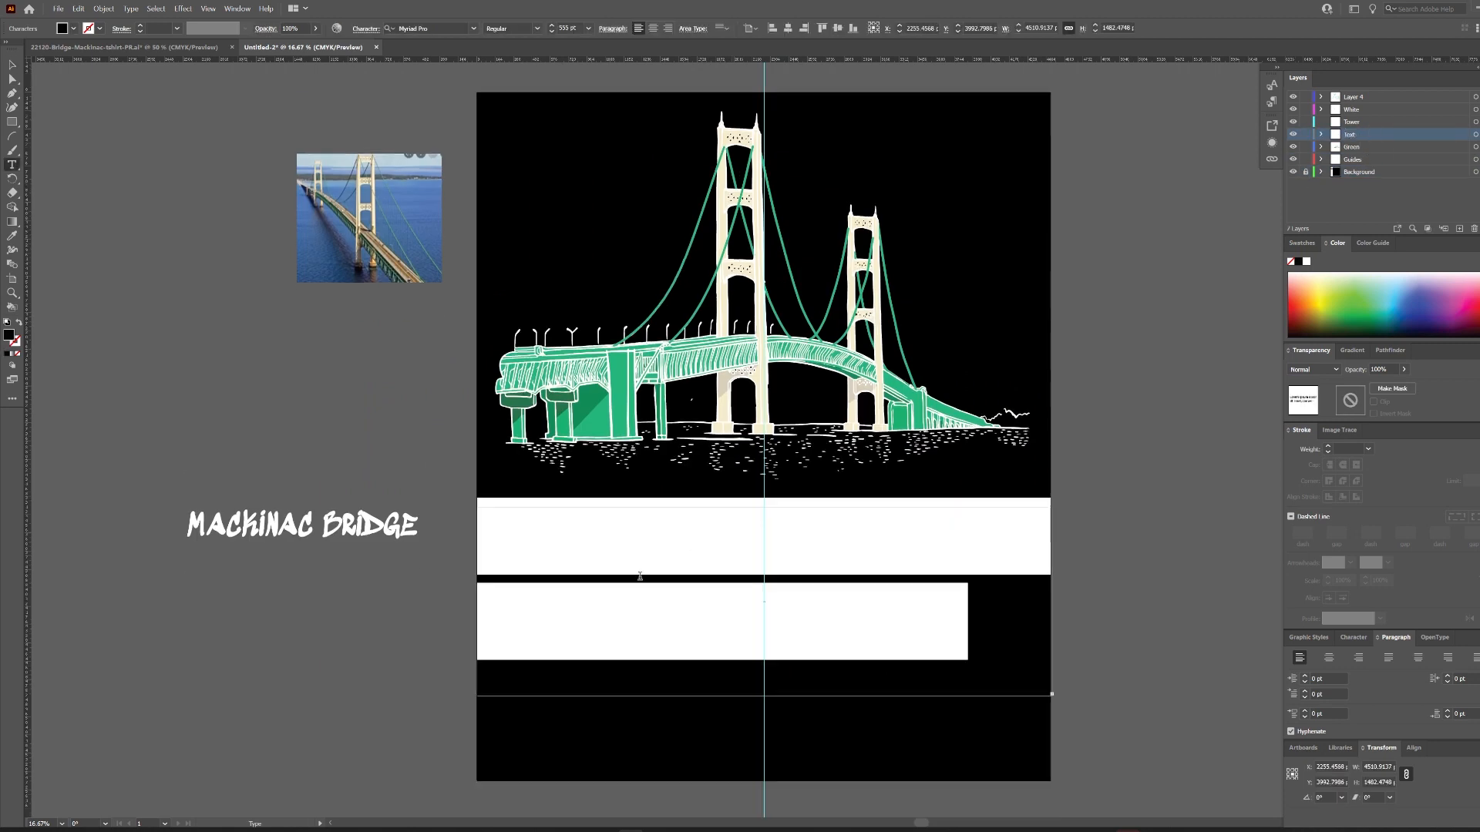
# Turn the white box into a text area and set the MACKINAC ISLAND title to a smaller size.
pyautogui.click(640, 577)
pyautogui.write('MA')
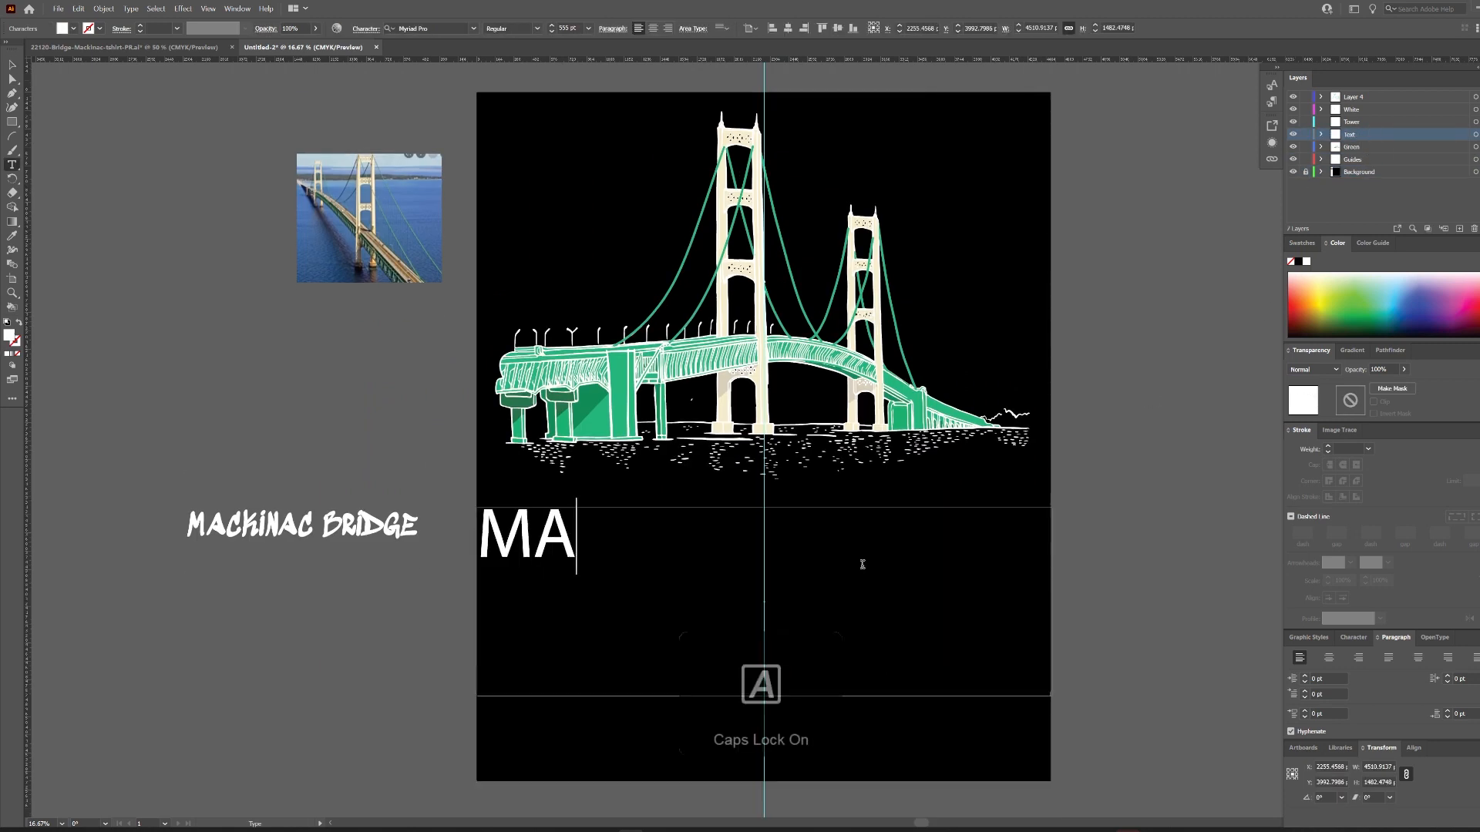
pyautogui.write('CKINAC')
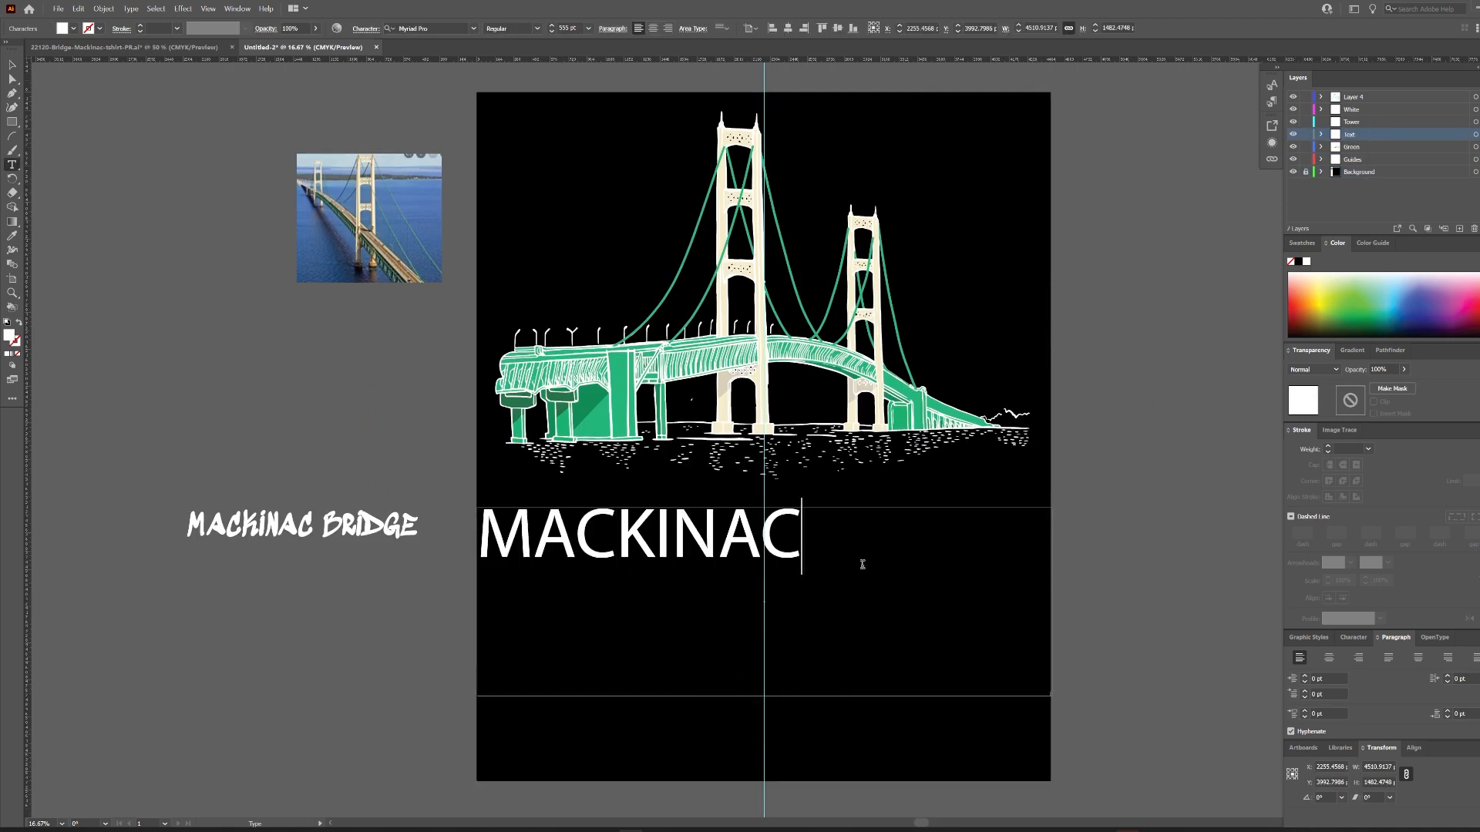
pyautogui.write(' ISLAND')
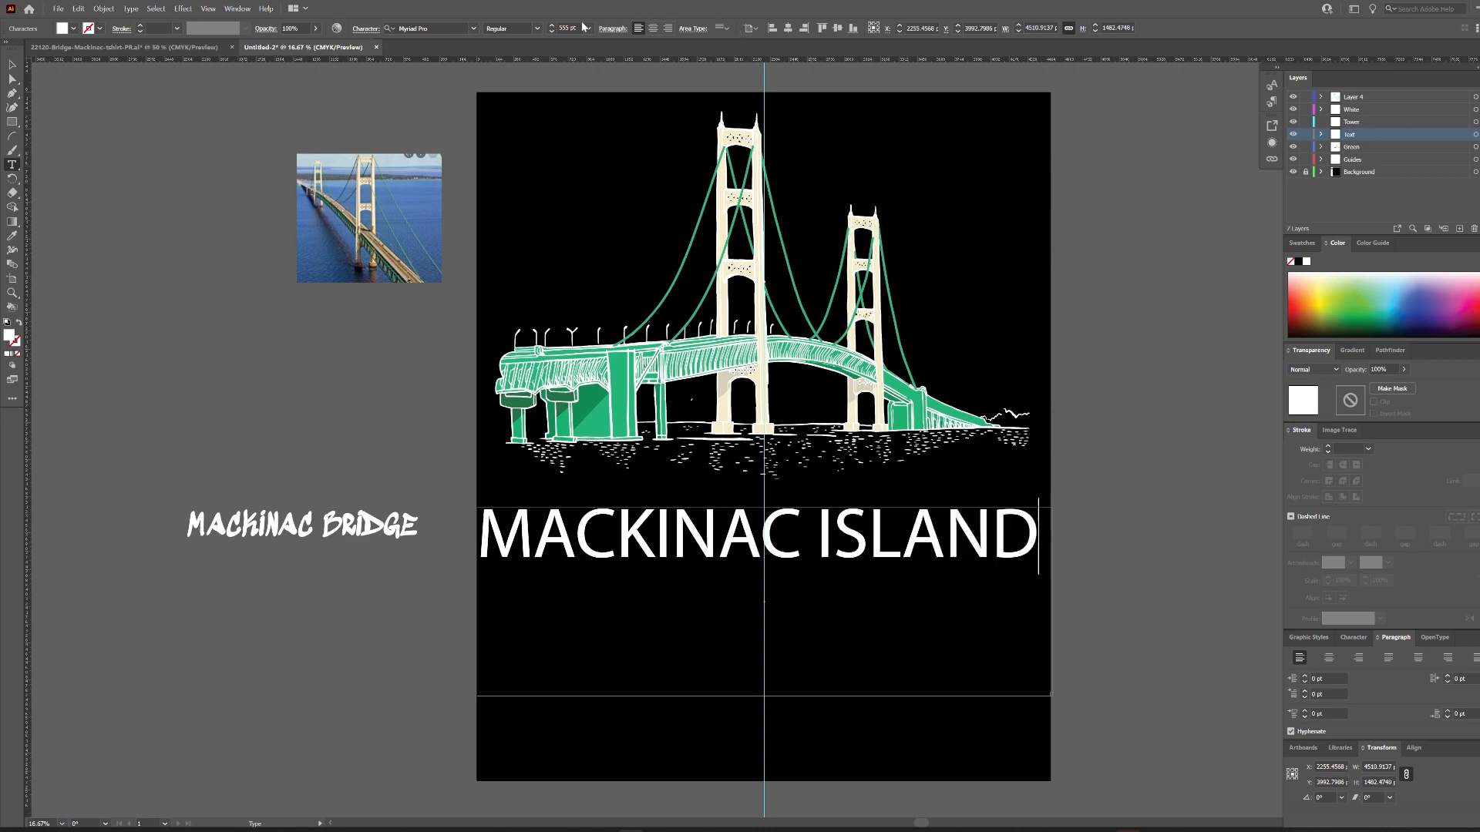
pyautogui.hotkey('ctrl', 'a')
pyautogui.click(551, 33)
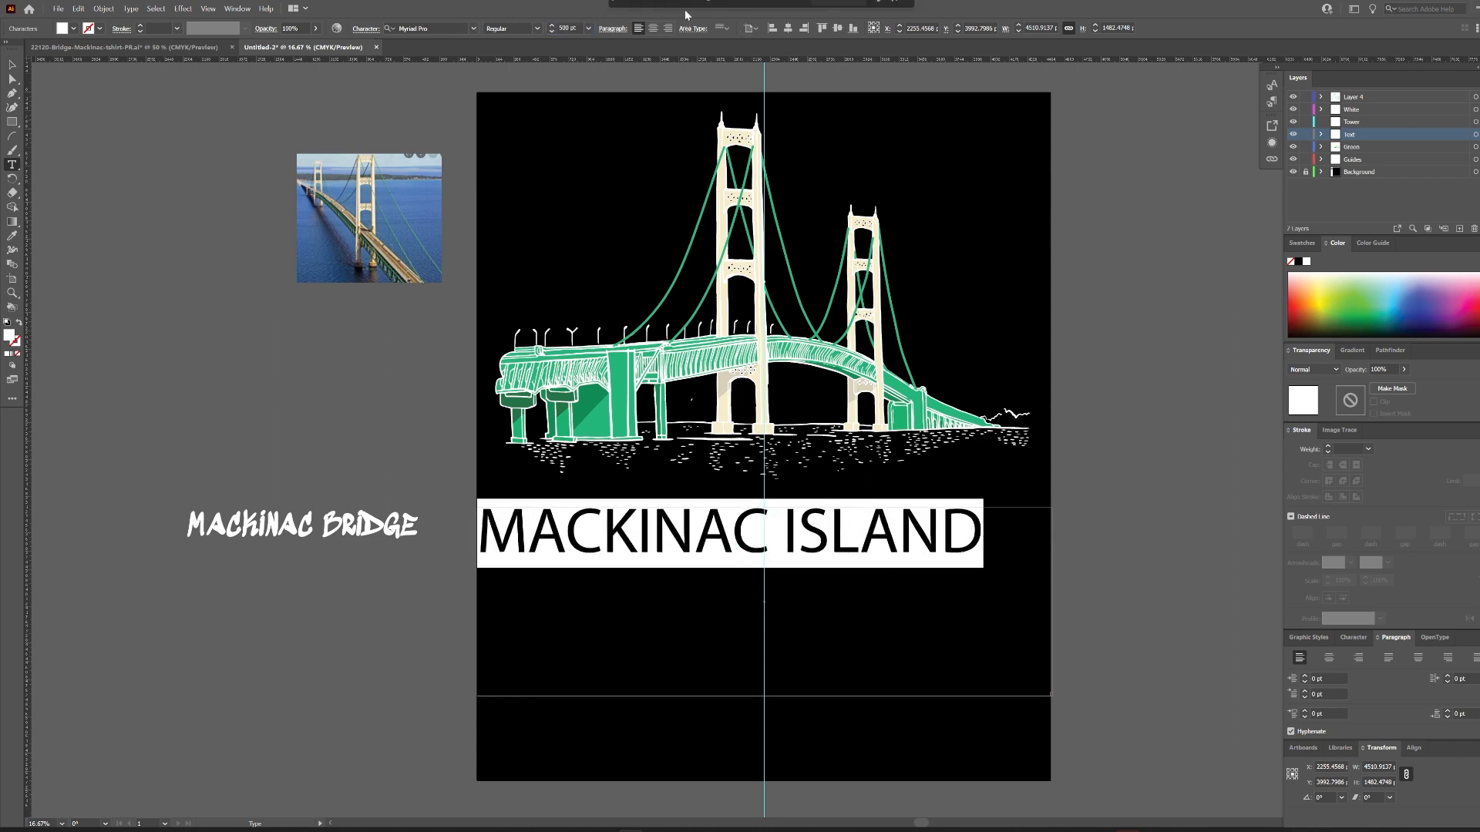
pyautogui.press('Escape')
# Duplicate the title below it and replace the copy's text with MICHIGAN.
pyautogui.click(818, 520)
pyautogui.moveTo(818, 526); pyautogui.dragTo(784, 601)
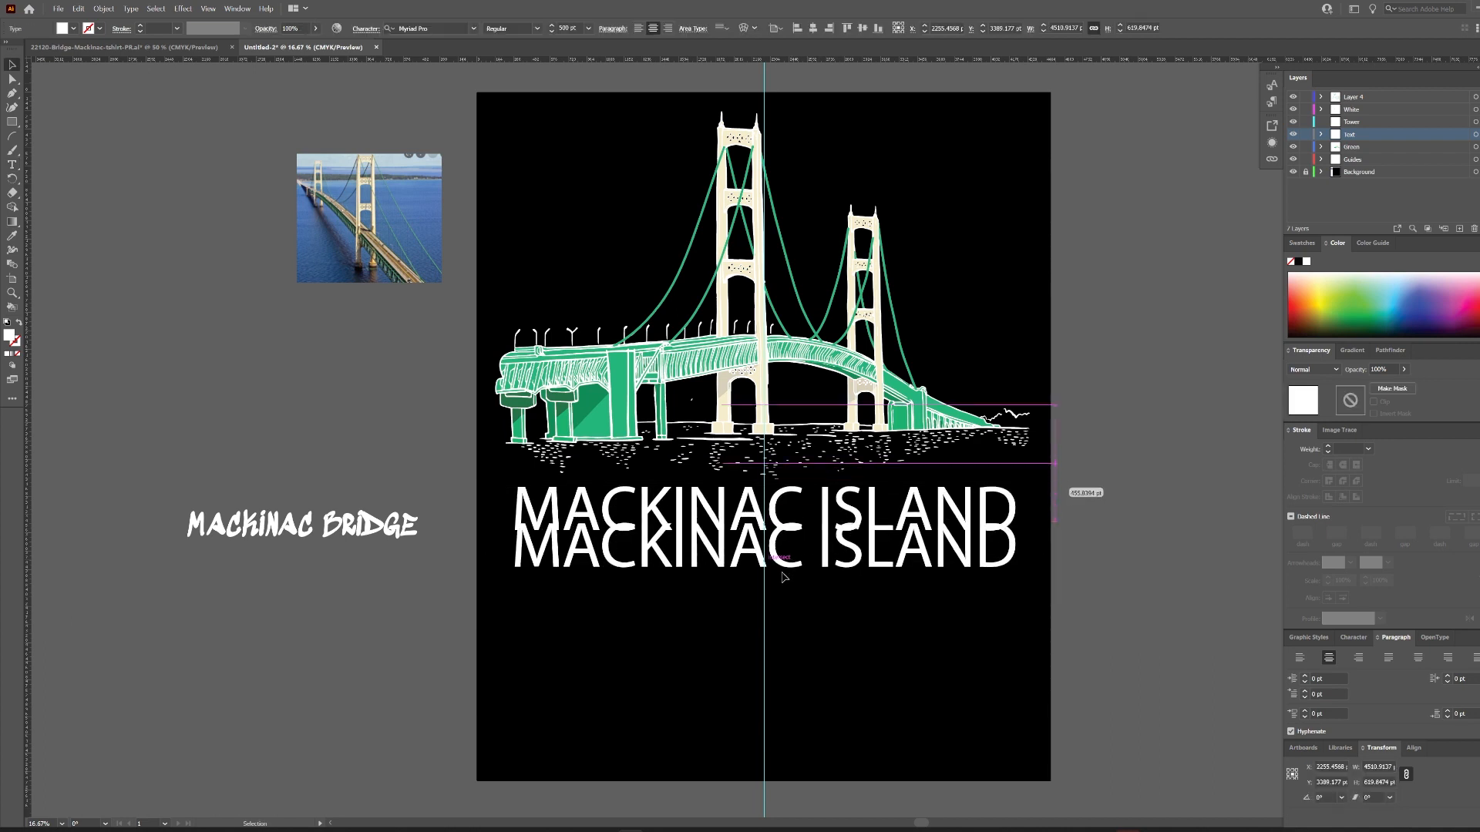
pyautogui.doubleClick(786, 602)
pyautogui.hotkey('ctrl', 'a')
pyautogui.write('MI')
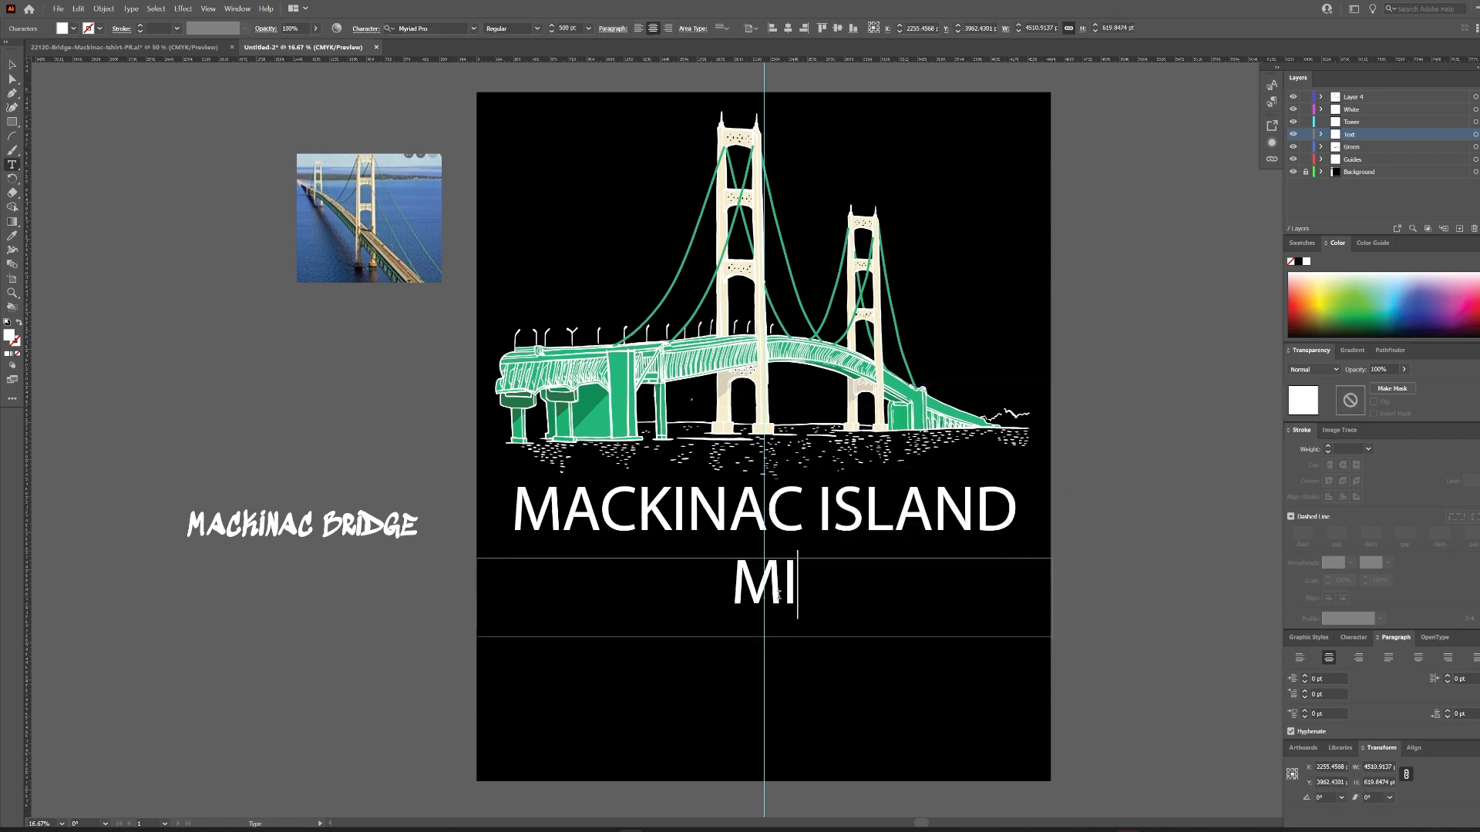
pyautogui.write('CHIGAN')
pyautogui.press('Escape')
pyautogui.click(763, 508)
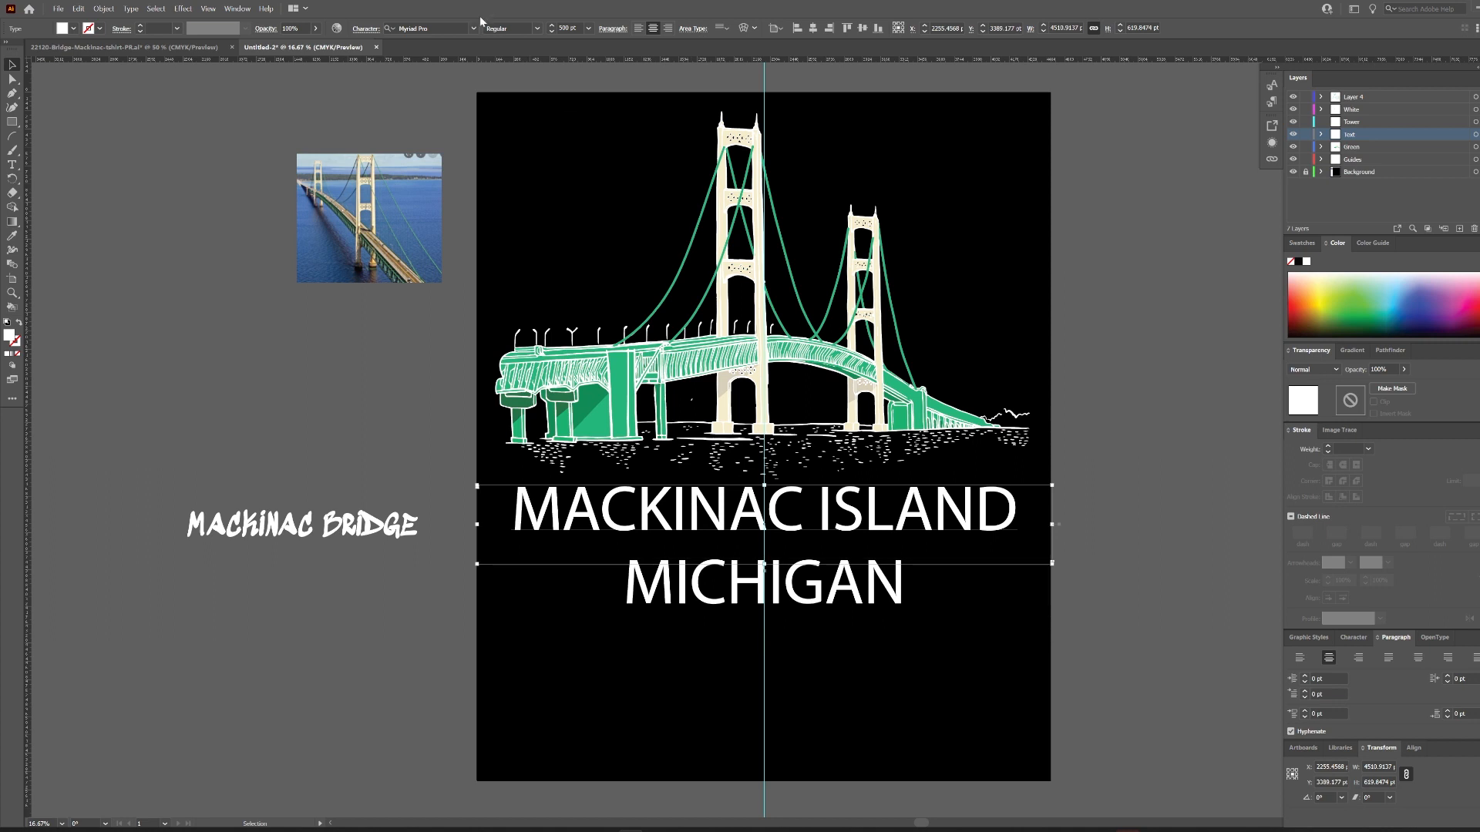
pyautogui.click(428, 28)
pyautogui.scroll(-10, 567, 231)
pyautogui.scroll(-10, 568, 231)
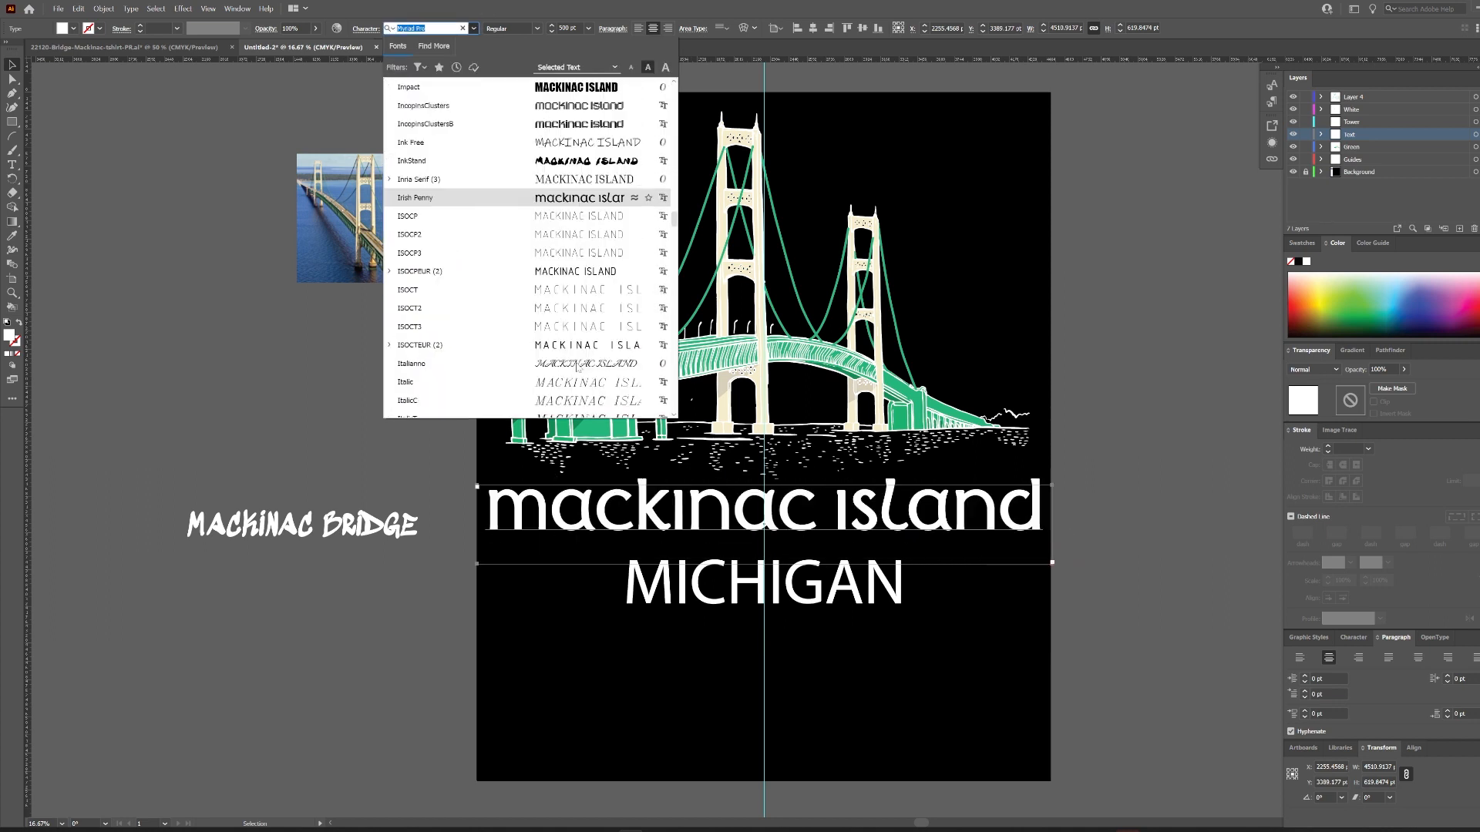
pyautogui.scroll(-10, 601, 254)
pyautogui.scroll(-5, 648, 289)
pyautogui.scroll(-5, 609, 232)
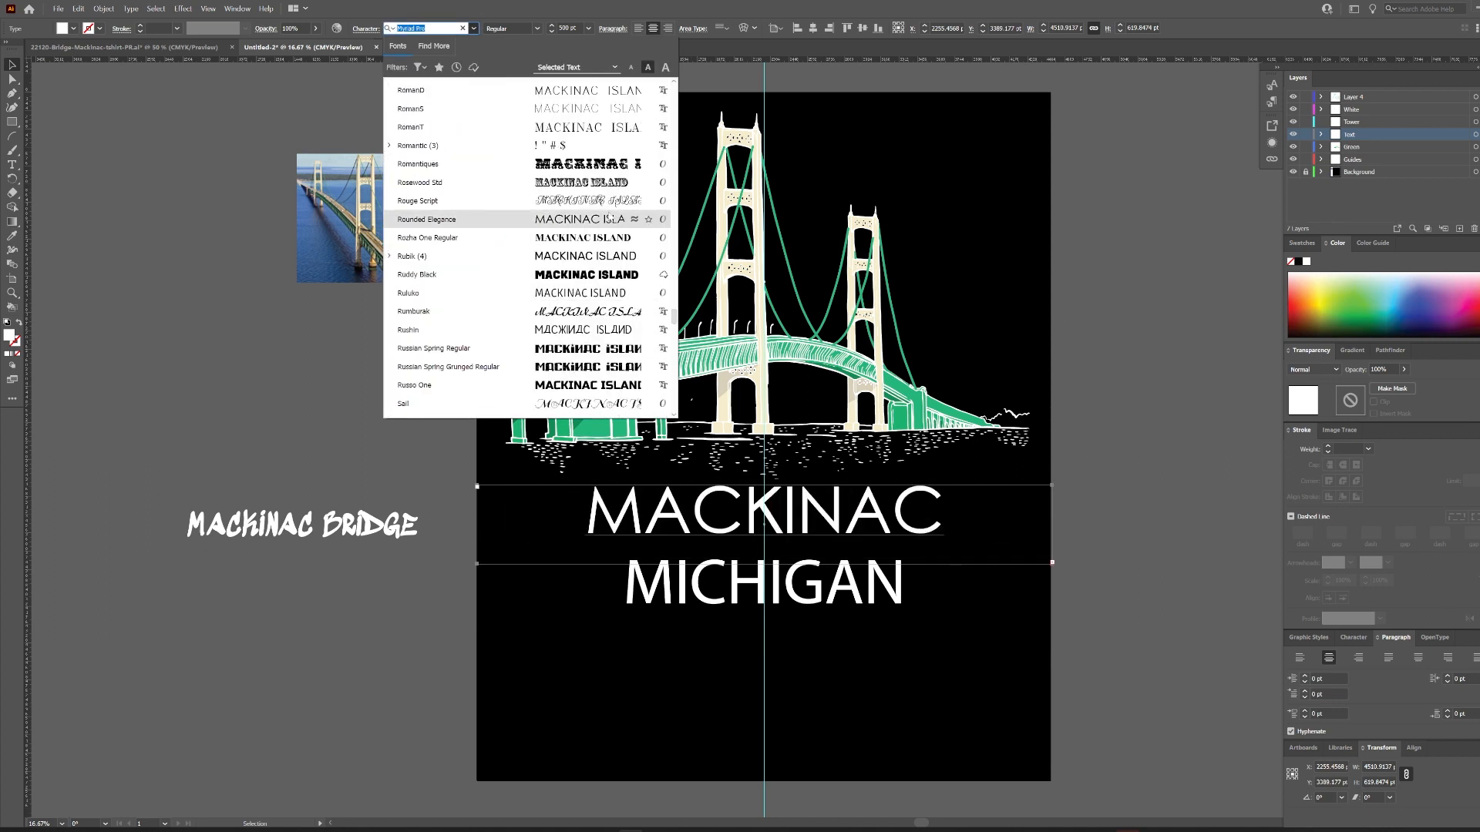
# Apply the Rounded Elegance font to both the MACKINAC ISLAND and MICHIGAN lines.
pyautogui.click(609, 218)
pyautogui.click(790, 660)
pyautogui.click(793, 592)
pyautogui.click(790, 517)
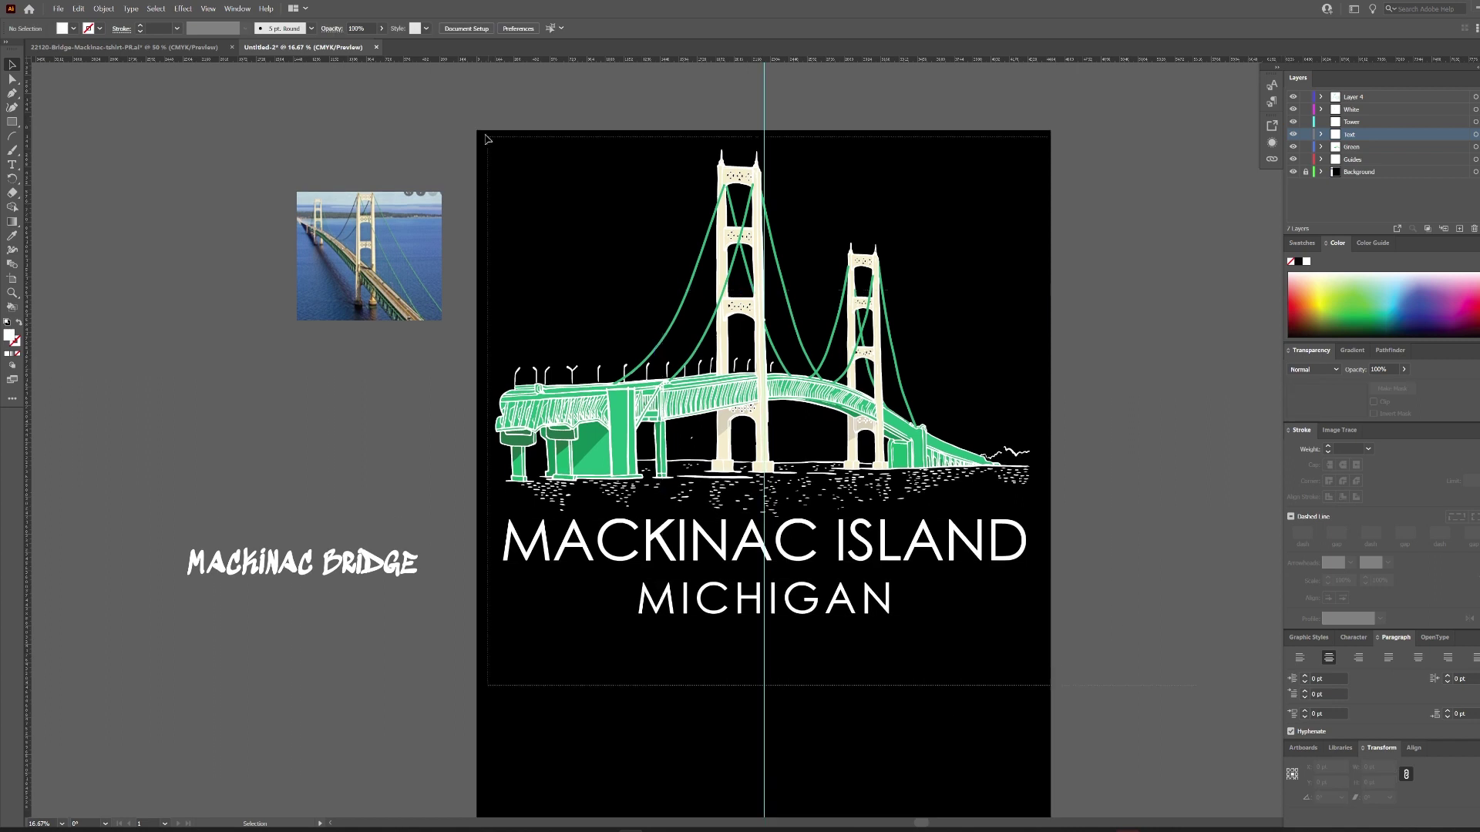
pyautogui.hotkey('ctrl', 'a')
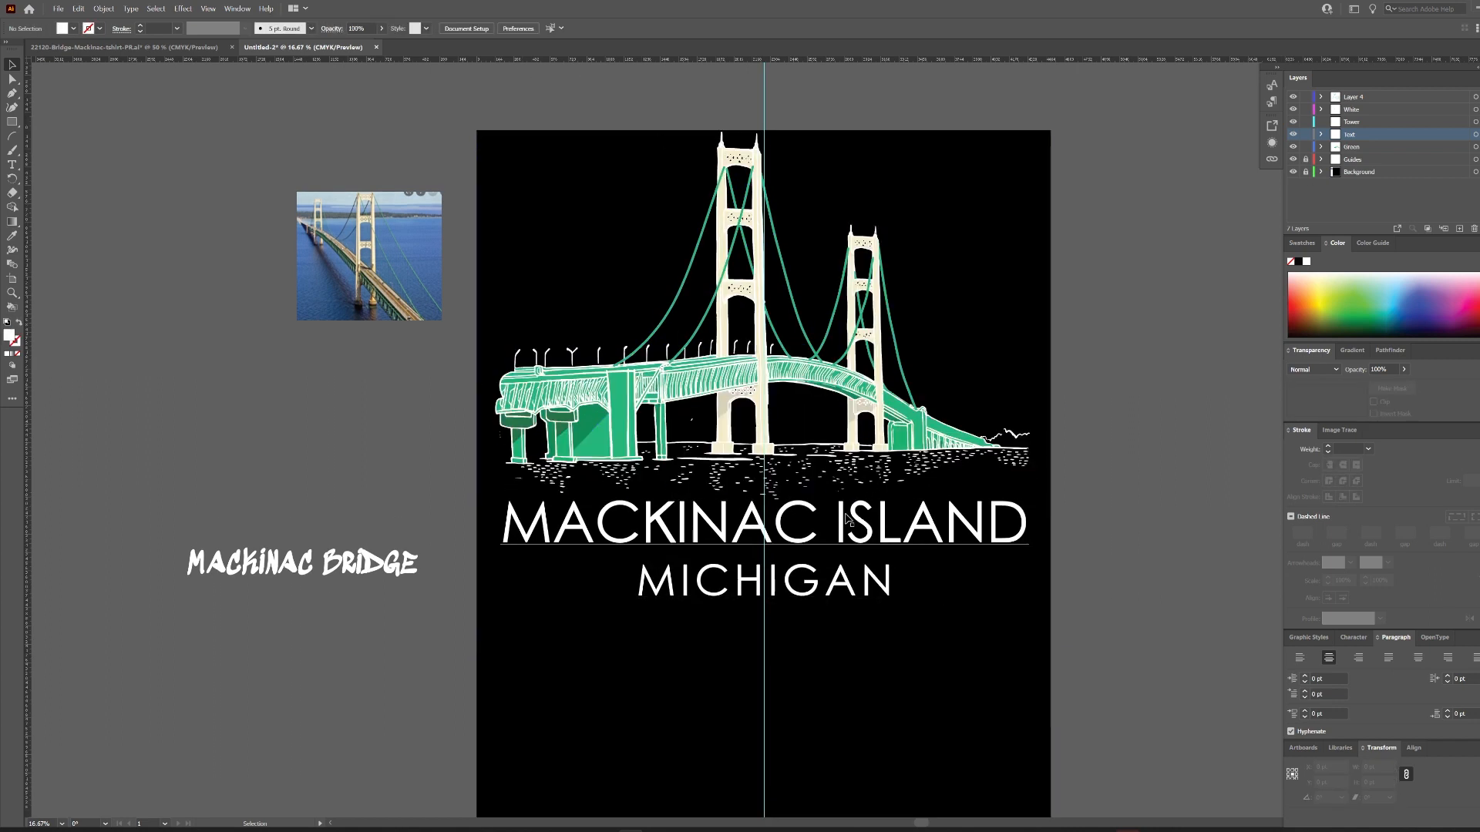
# Select the outlined MACKINAC ISLAND lettering to raise its stroke weight.
pyautogui.hotkey('ctrl', '+')
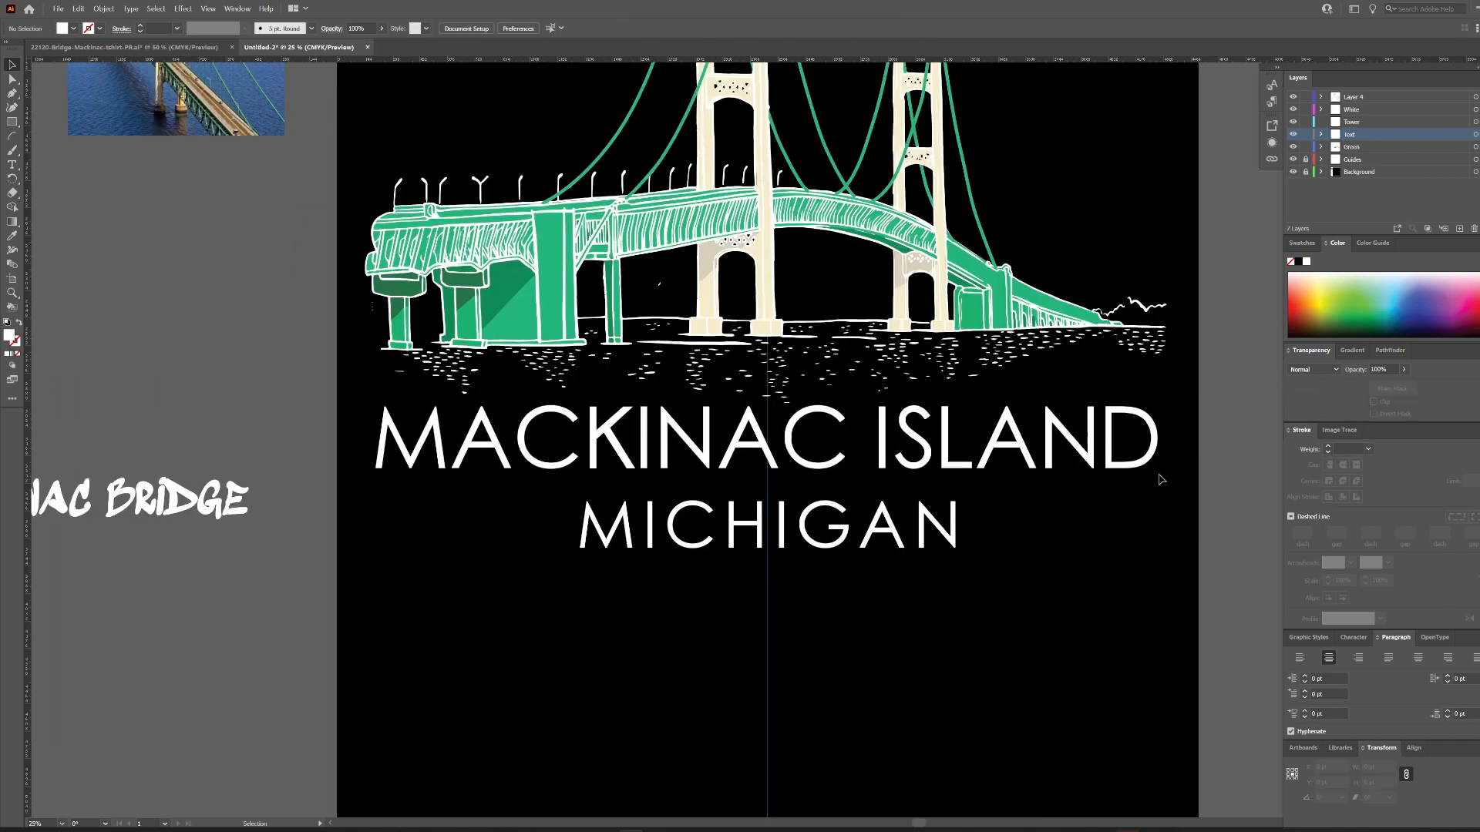
pyautogui.click(770, 438)
pyautogui.click(772, 562)
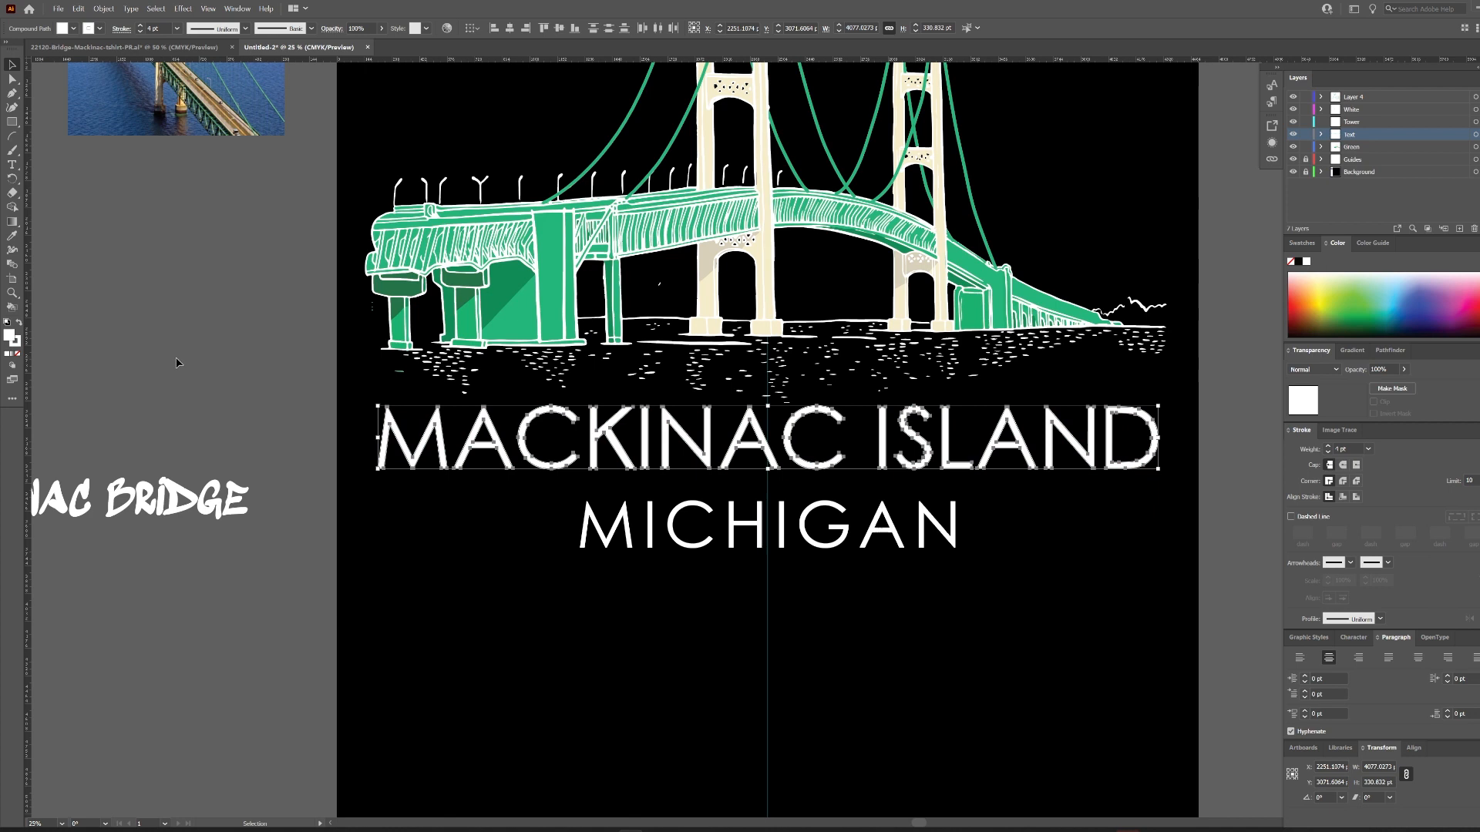
pyautogui.hotkey('ctrl', '-')
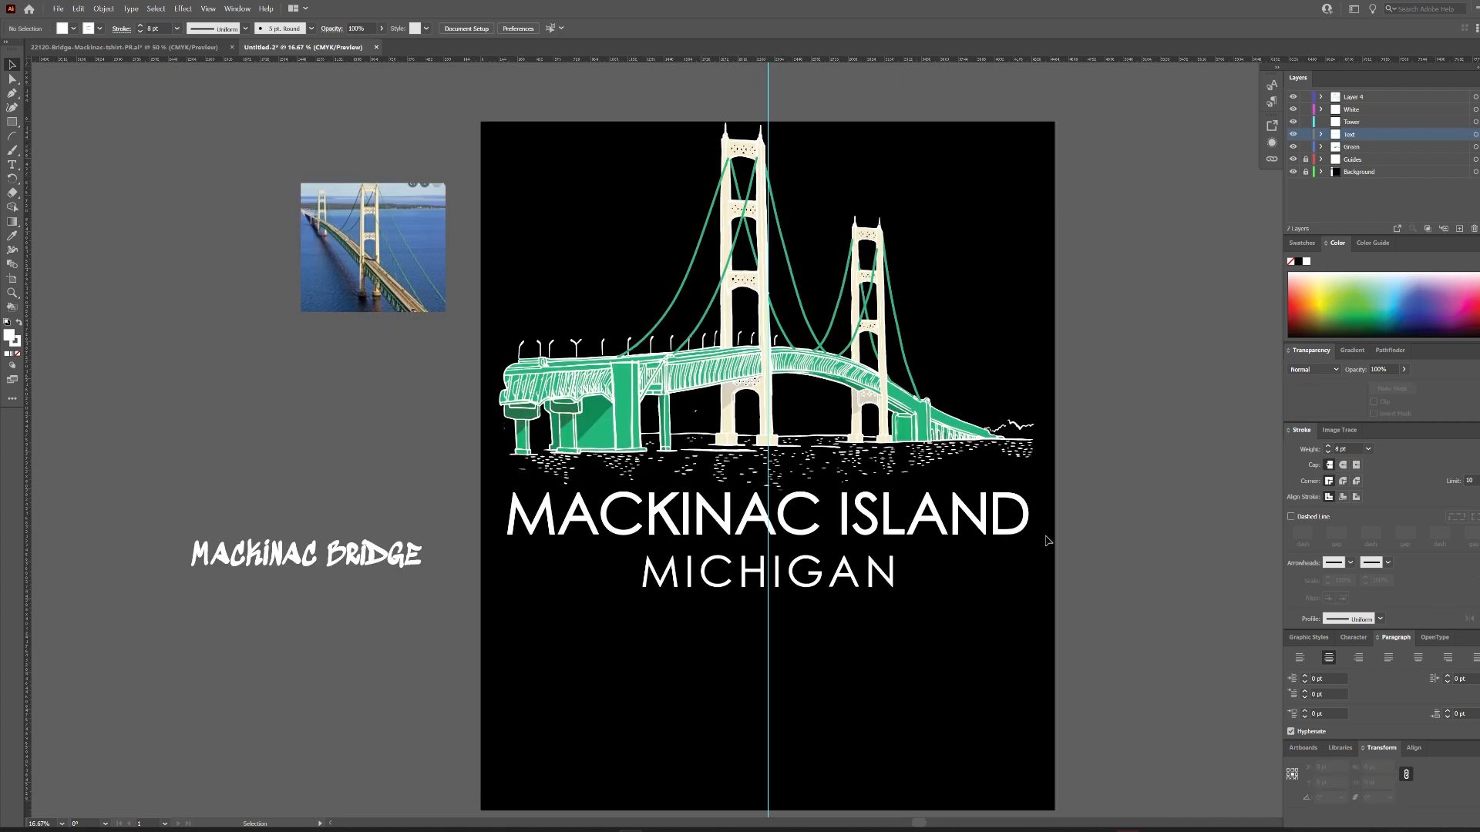
pyautogui.click(581, 519)
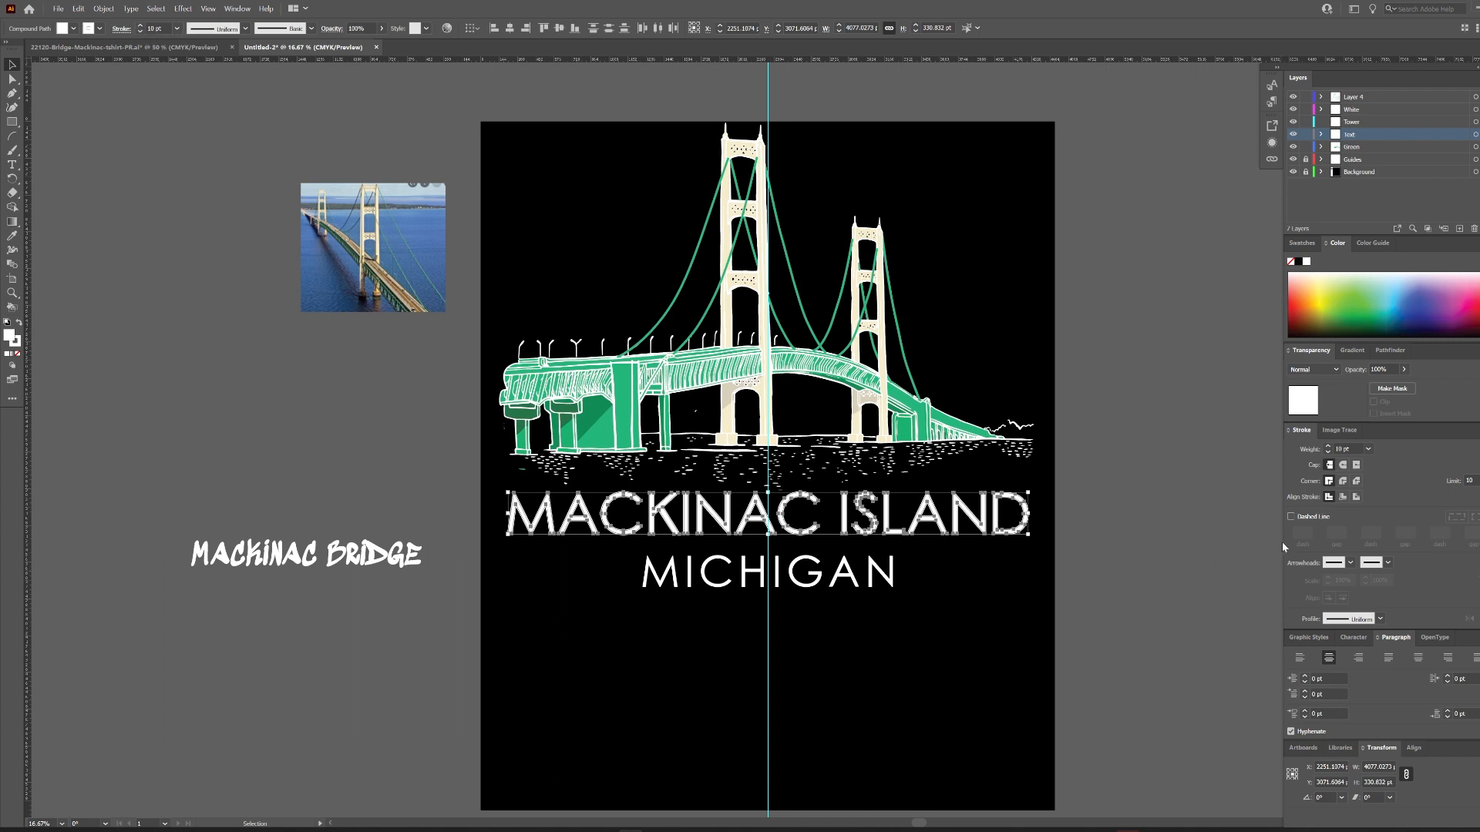
# Thicken the title outline to about 15 pt, previewing the bolder letters between adjustments.
pyautogui.click(1118, 524)
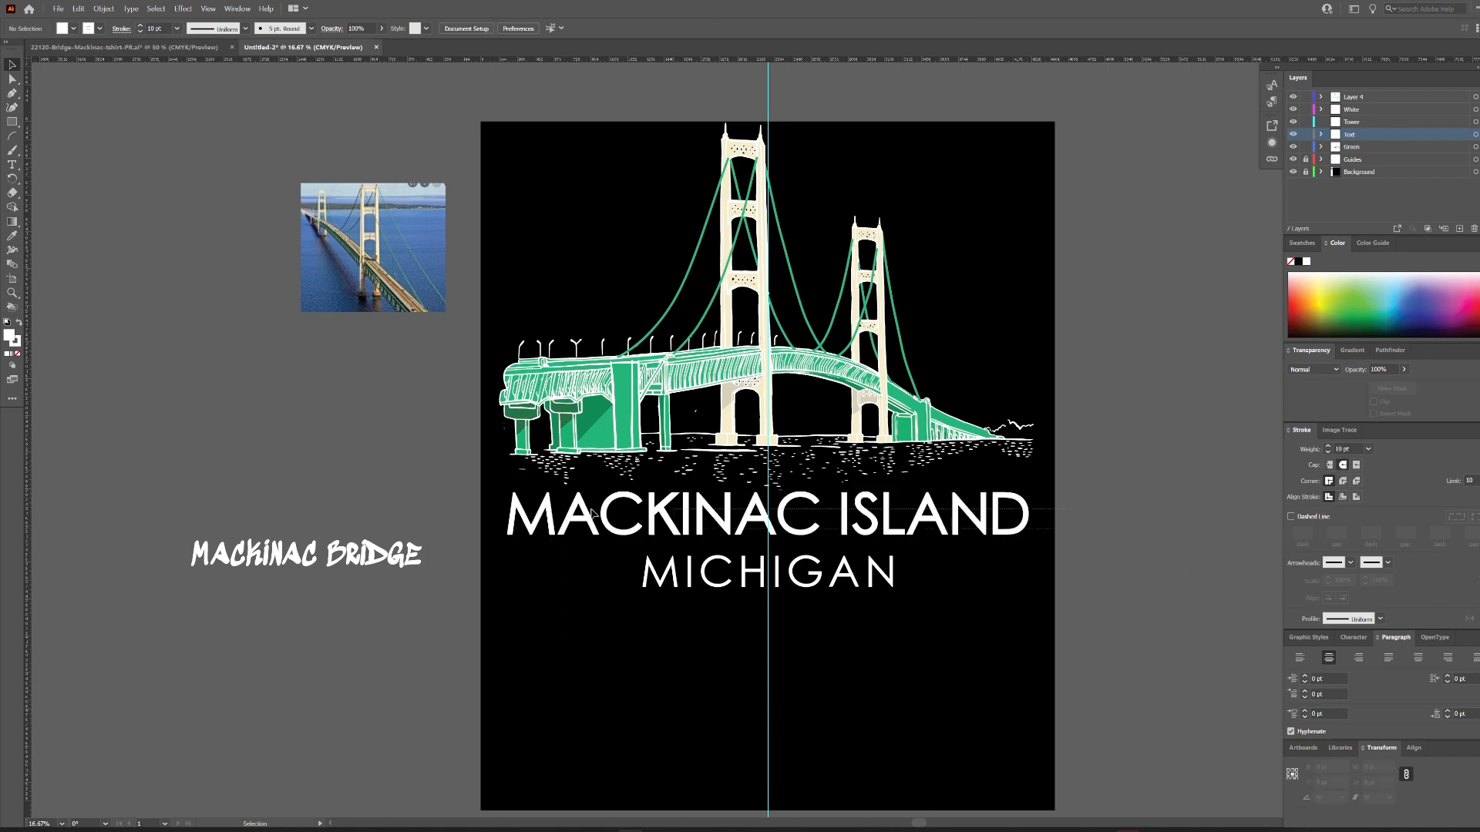
pyautogui.click(505, 514)
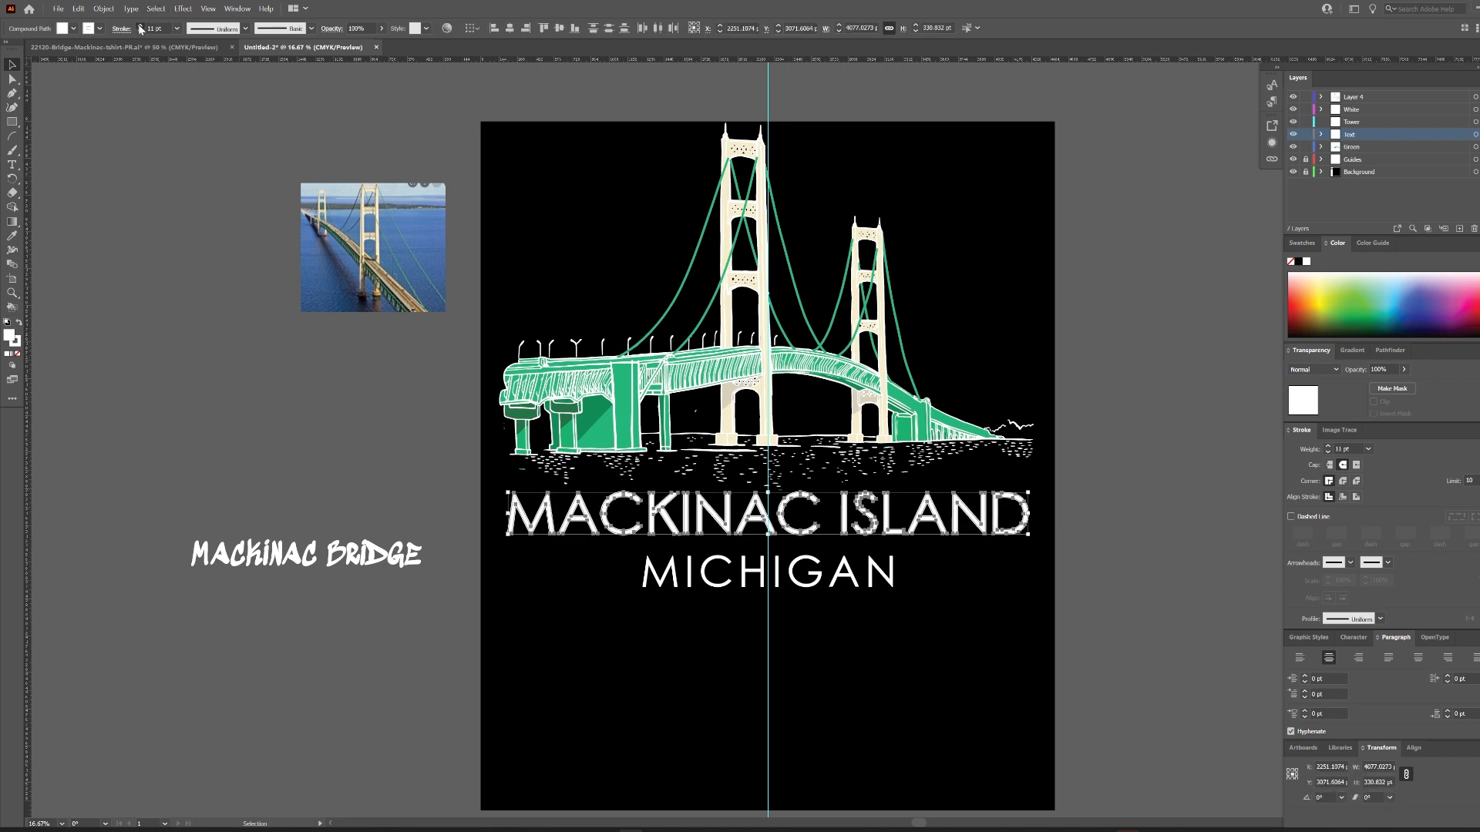
pyautogui.click(306, 321)
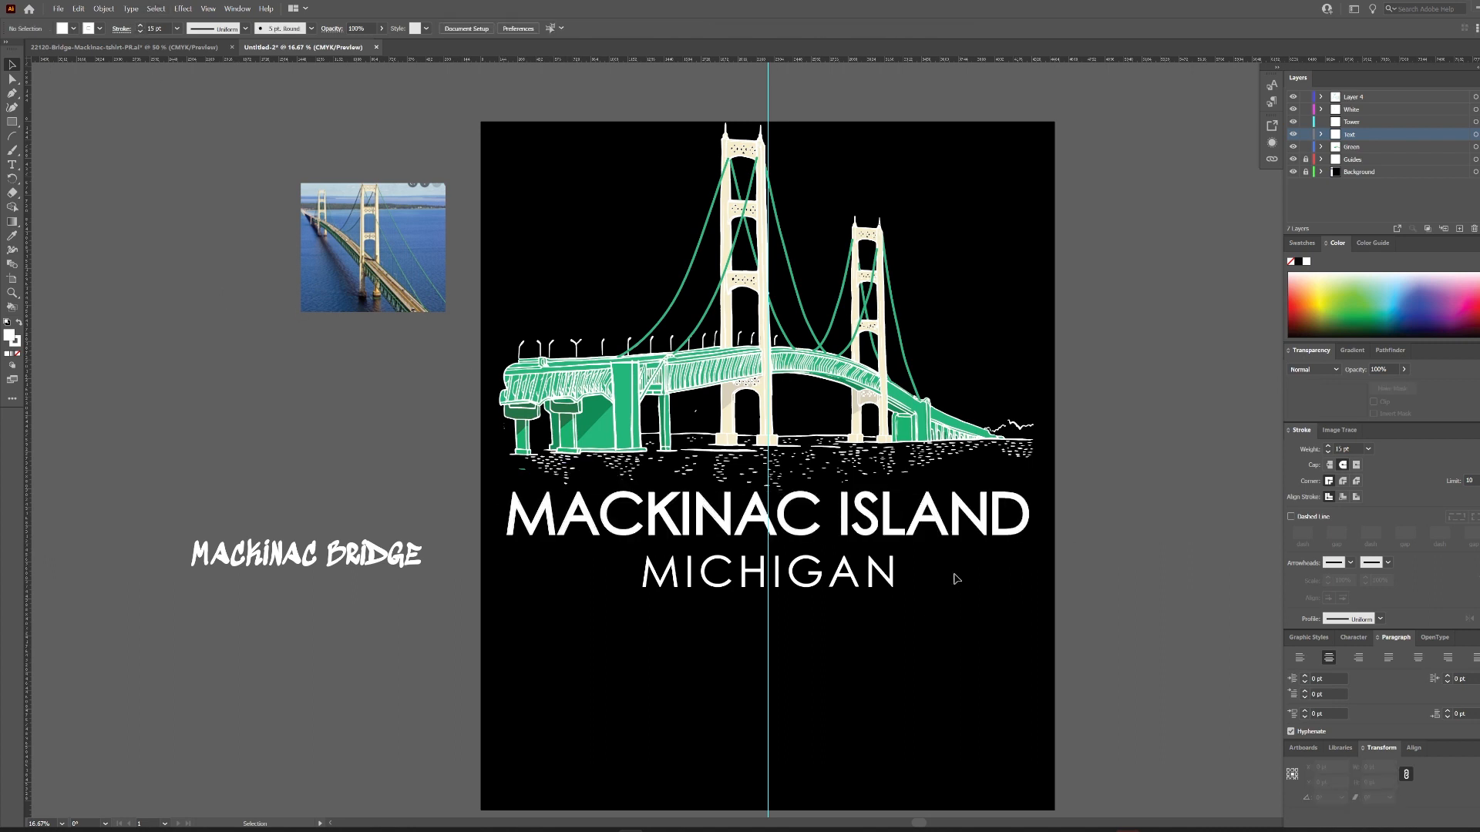
pyautogui.click(470, 519)
pyautogui.hotkey('ctrl', '=')
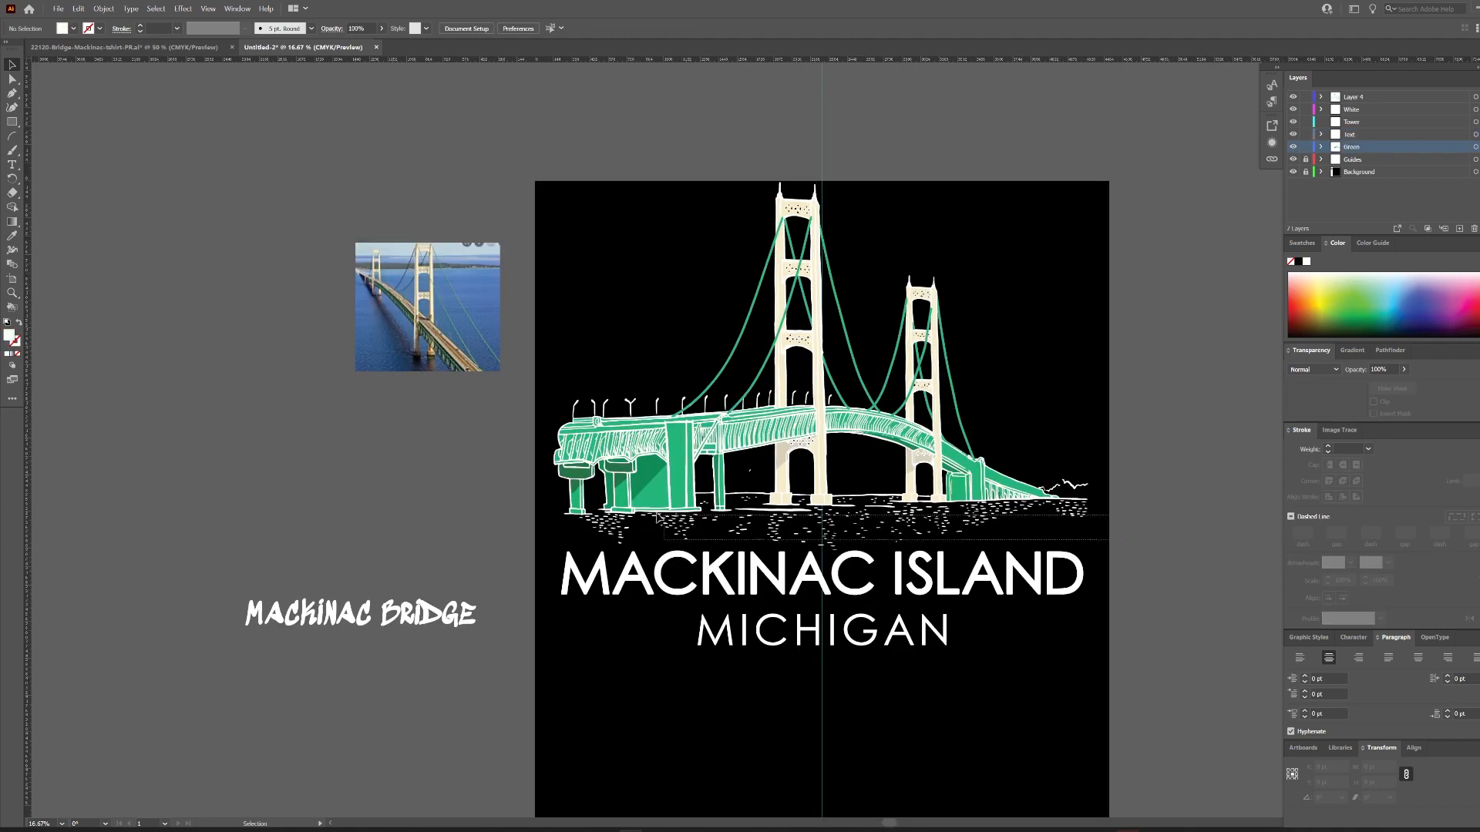
# Select the water specks under the bridge and zoom in on the bridge span.
pyautogui.hotkey('ctrl', '=')
pyautogui.click(616, 431)
pyautogui.hotkey('ctrl', '-')
pyautogui.hotkey('ctrl', '=')
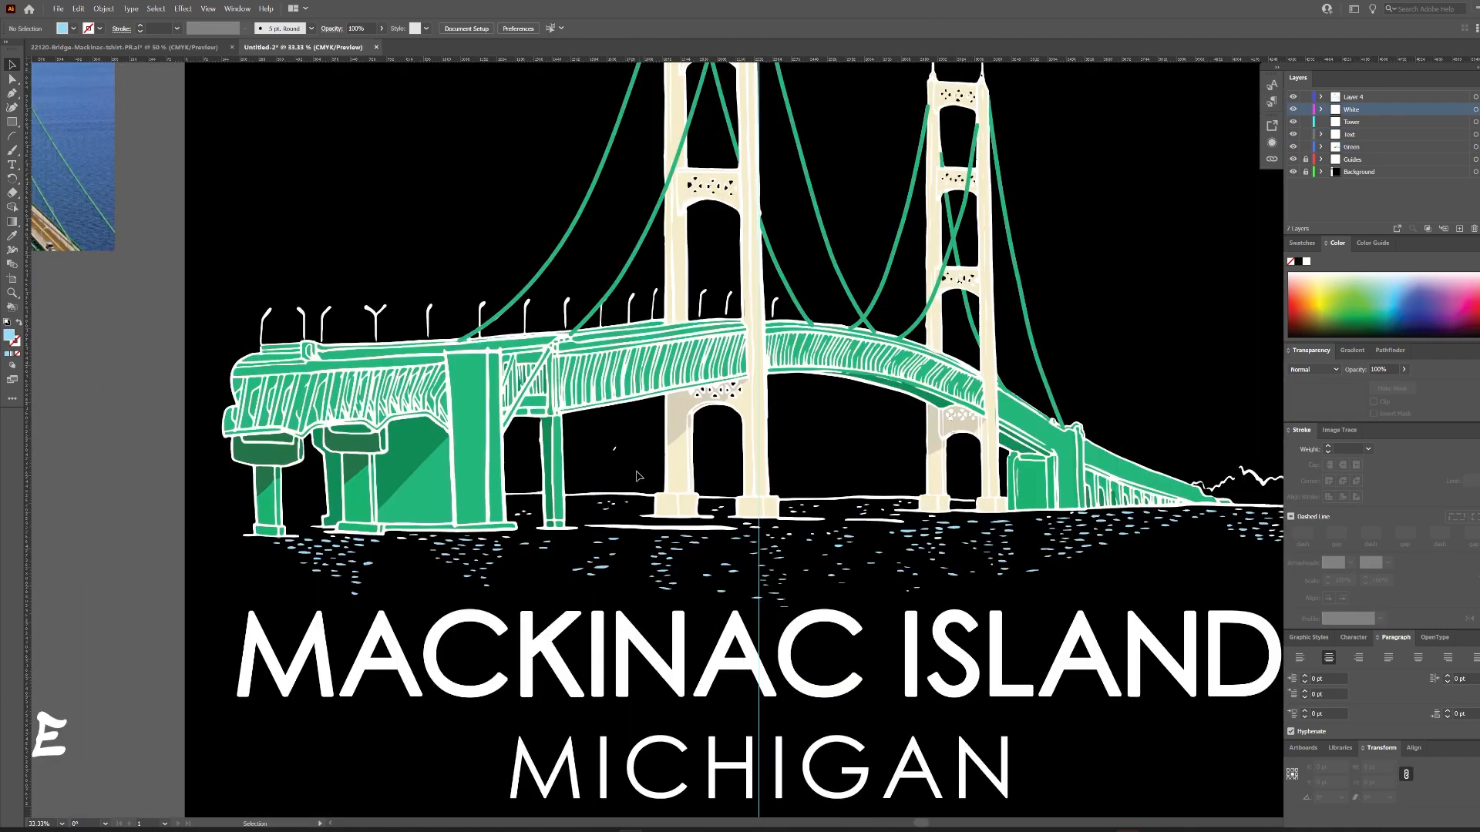
pyautogui.hotkey('ctrl', '=')
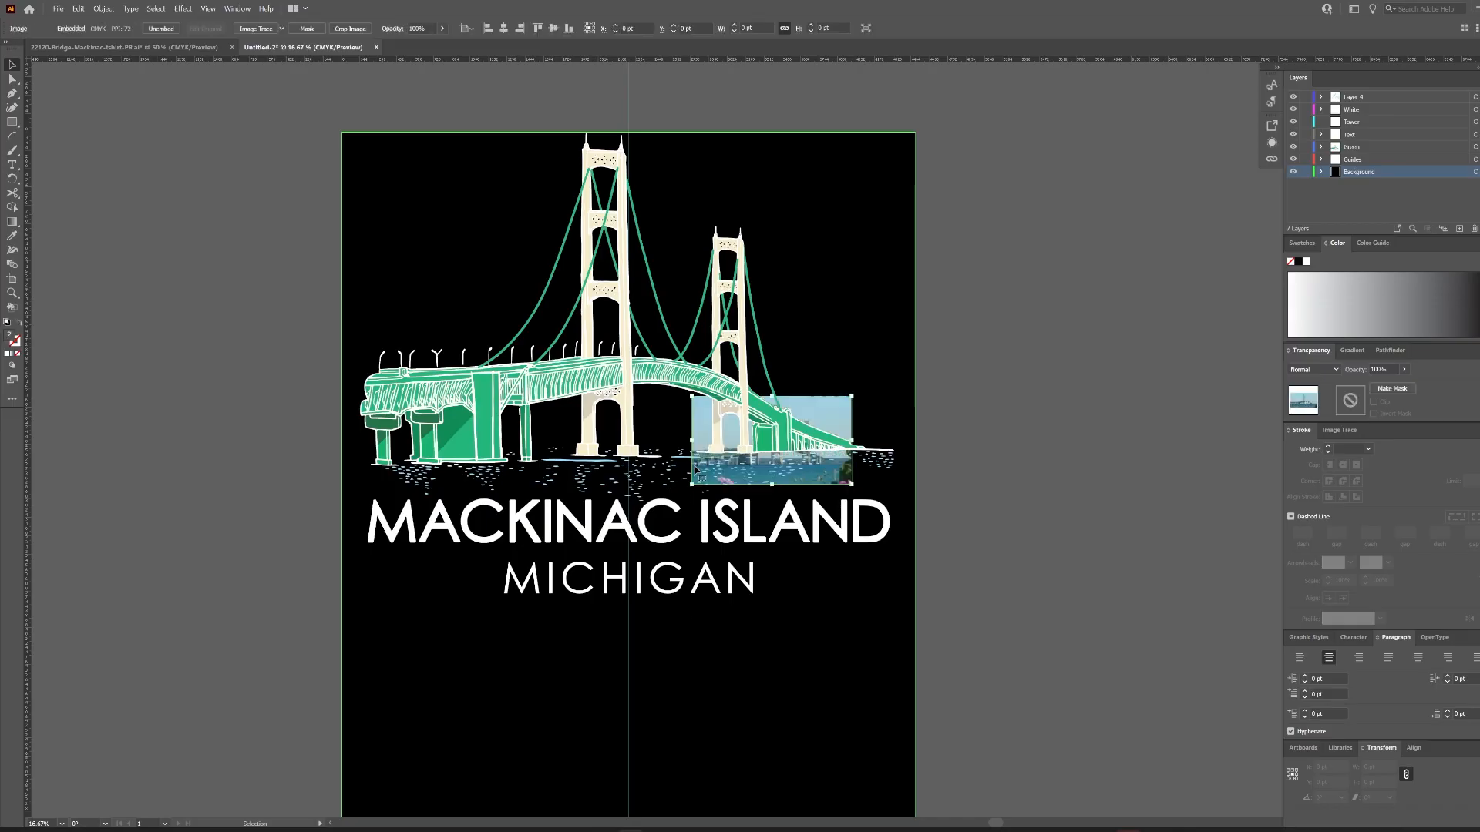
# Enlarge the bridge reference photo and move it off the artboard to the right.
pyautogui.click(695, 468)
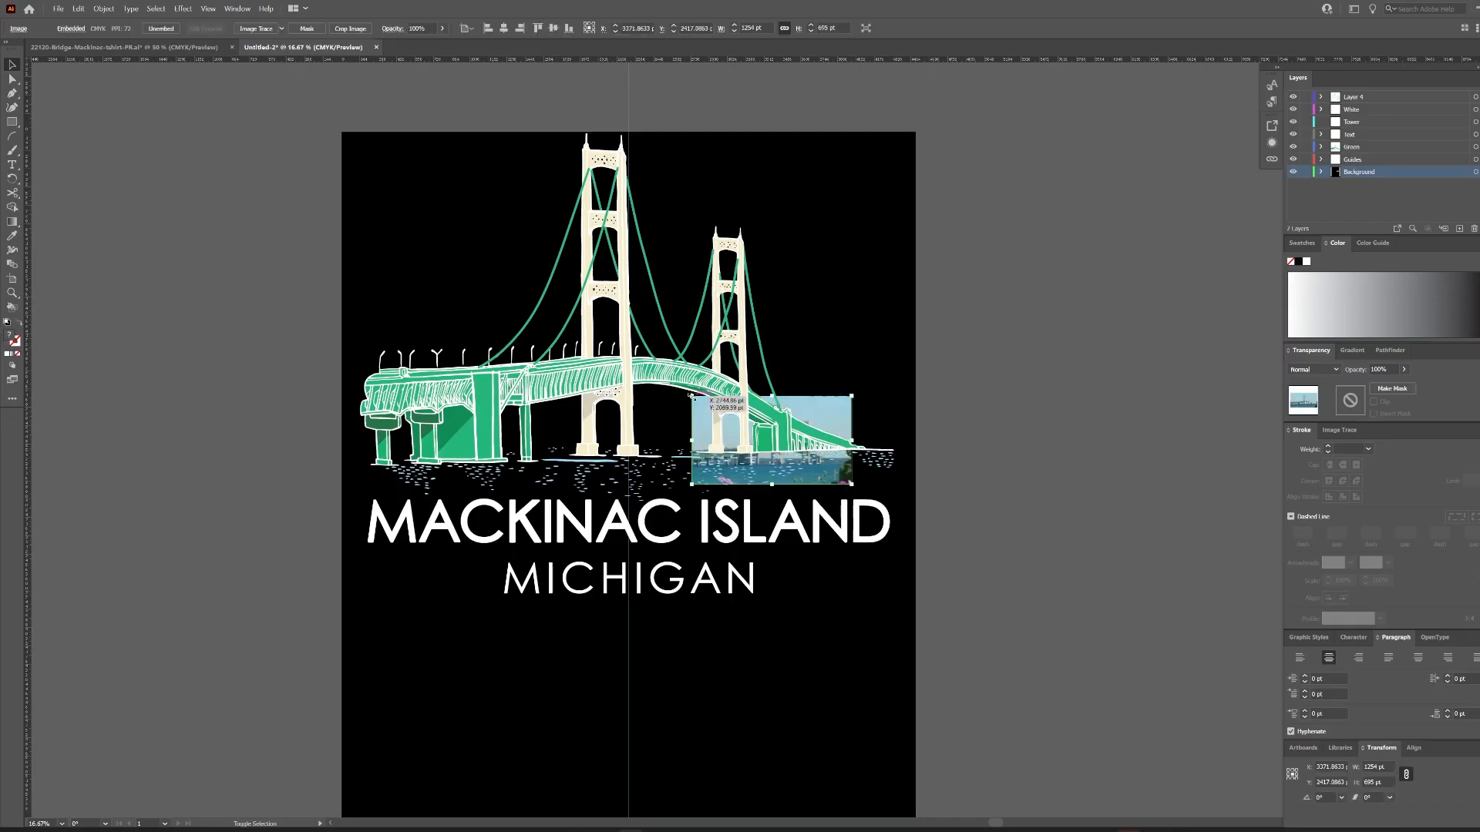
pyautogui.moveTo(691, 396); pyautogui.dragTo(514, 298)
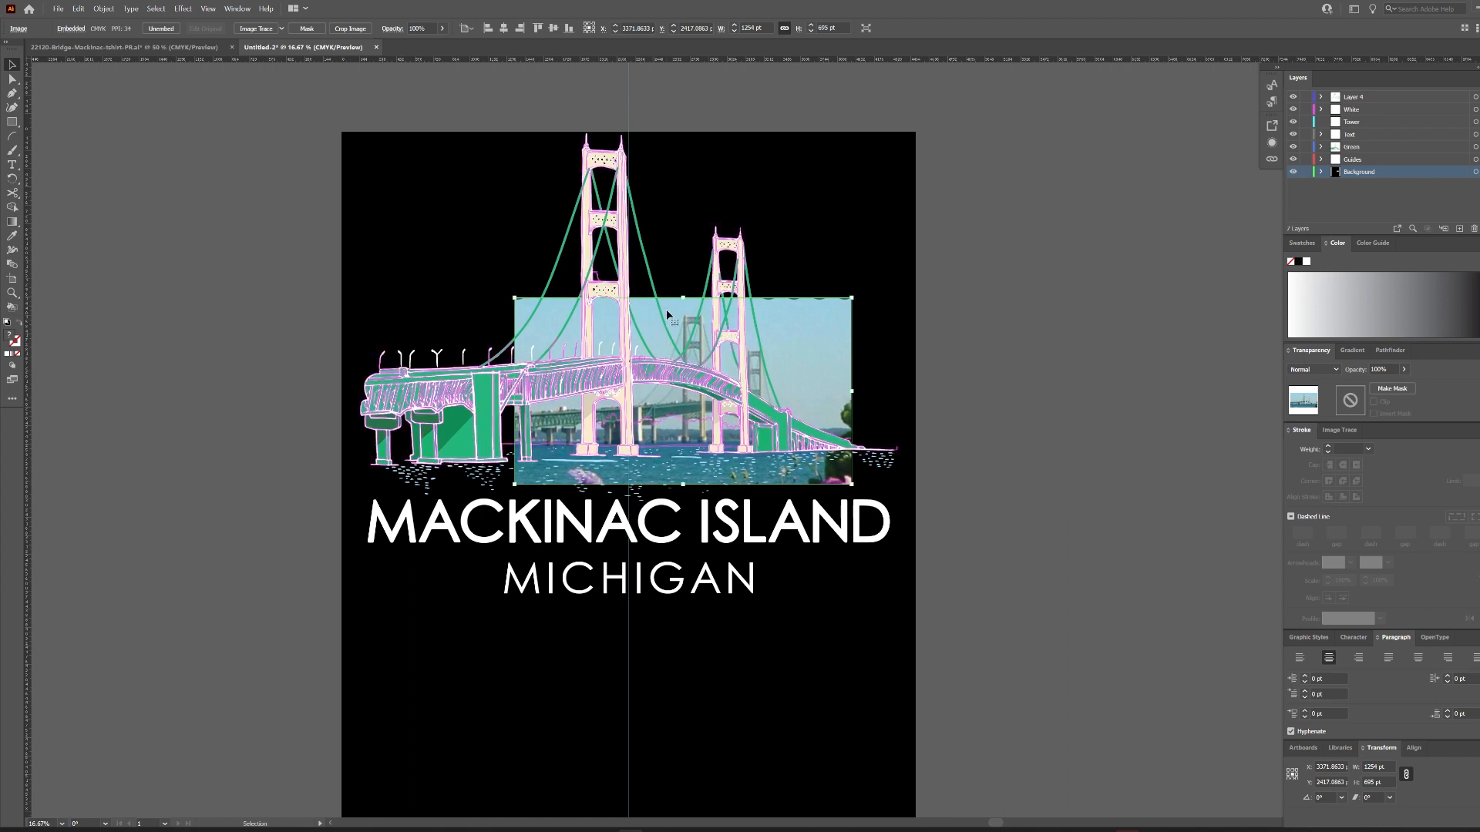
pyautogui.moveTo(667, 308); pyautogui.dragTo(1017, 232)
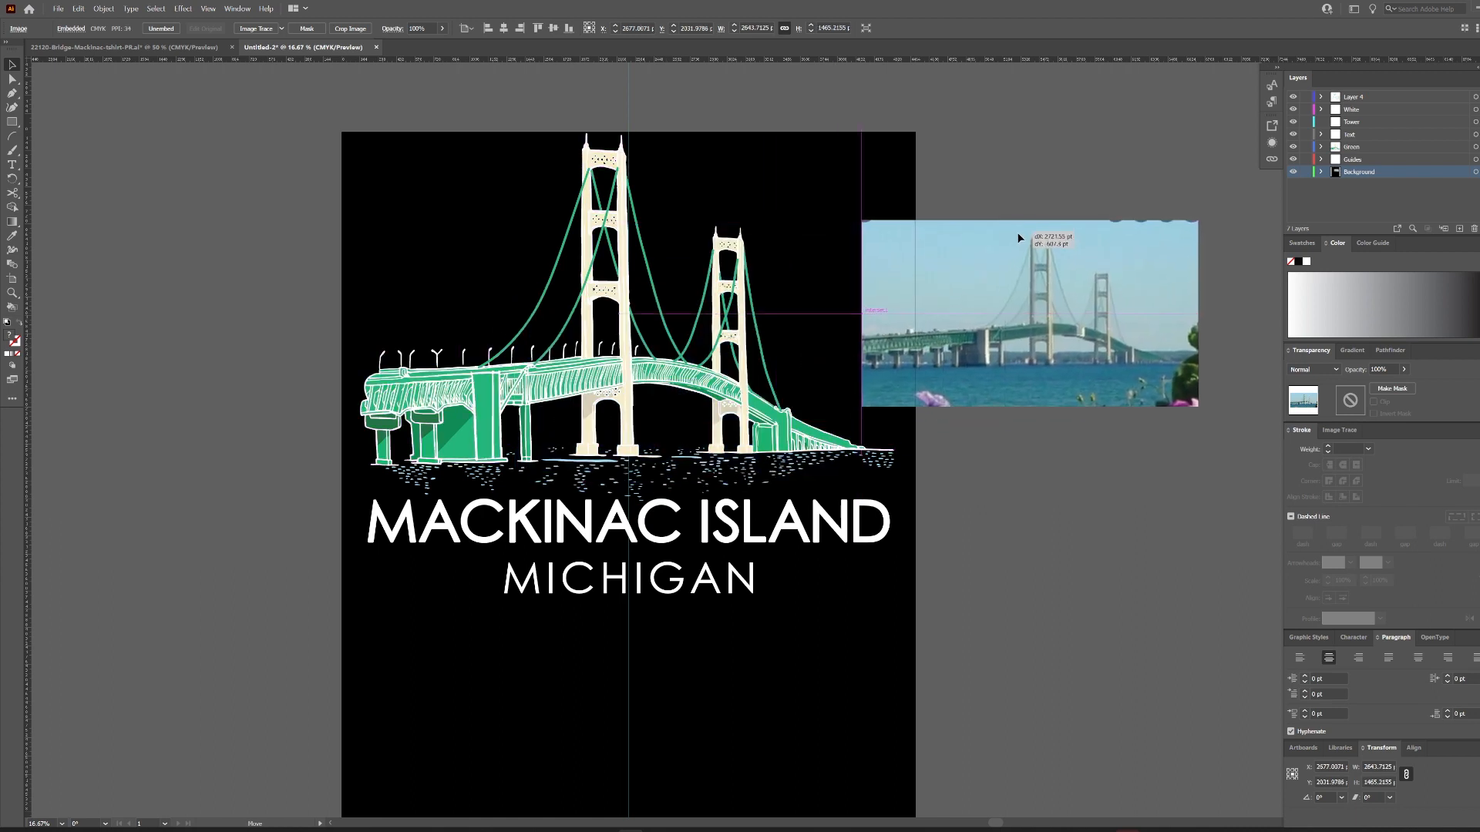
pyautogui.click(1123, 541)
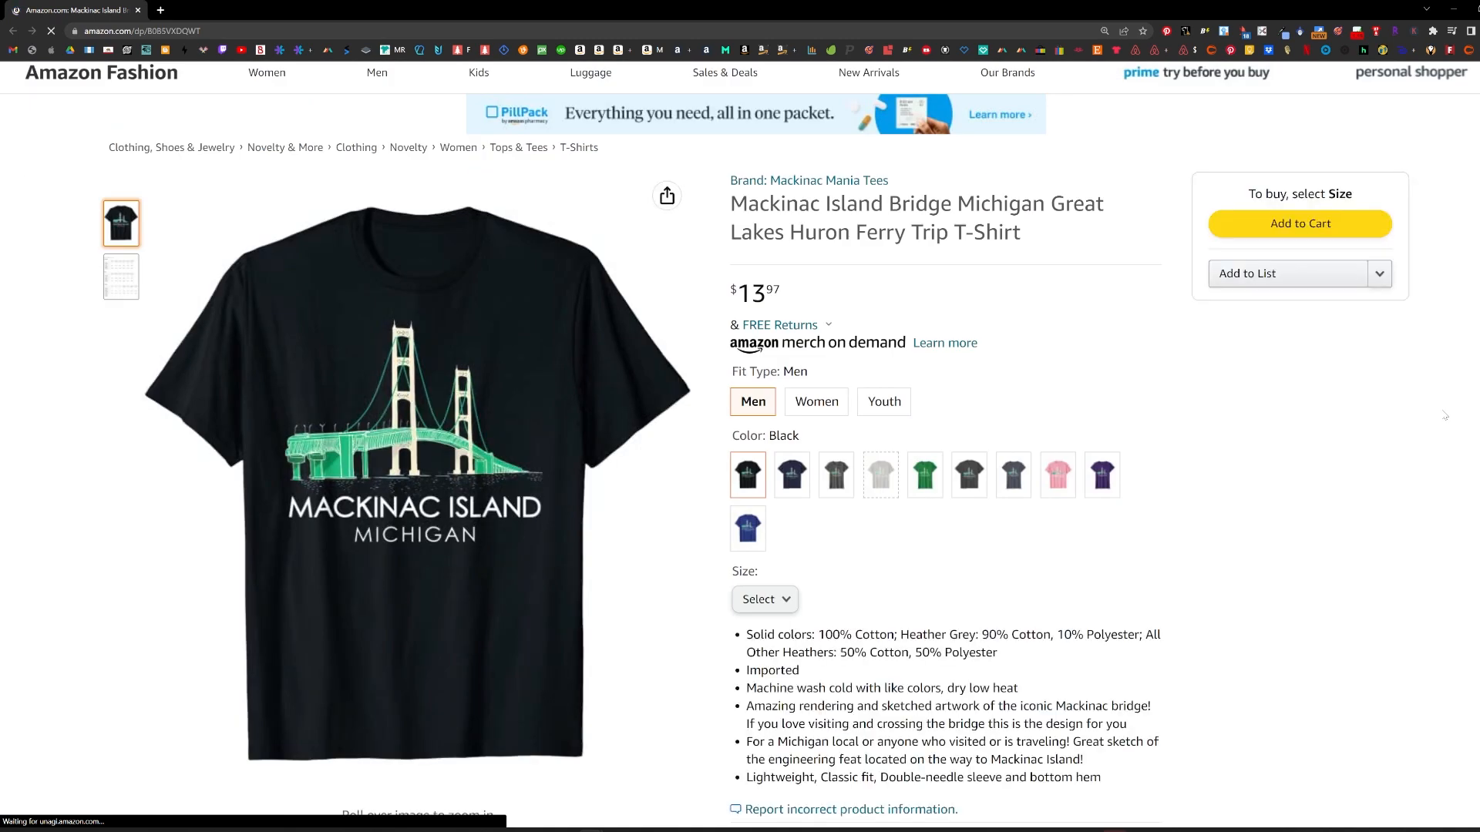
# Enlarge the main black Mackinac Island bridge t-shirt image in the Amazon lightbox.
pyautogui.click(382, 463)
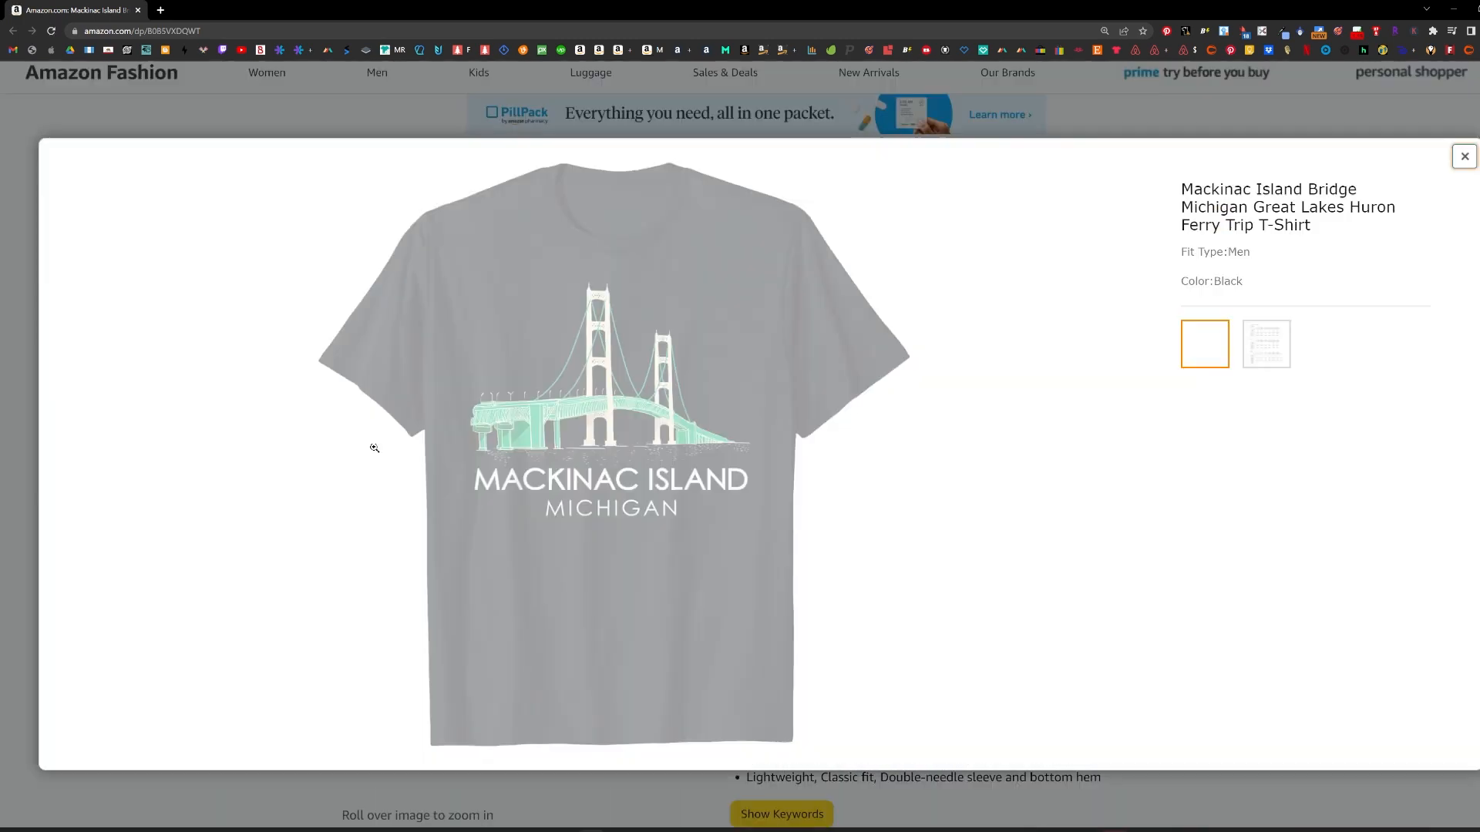